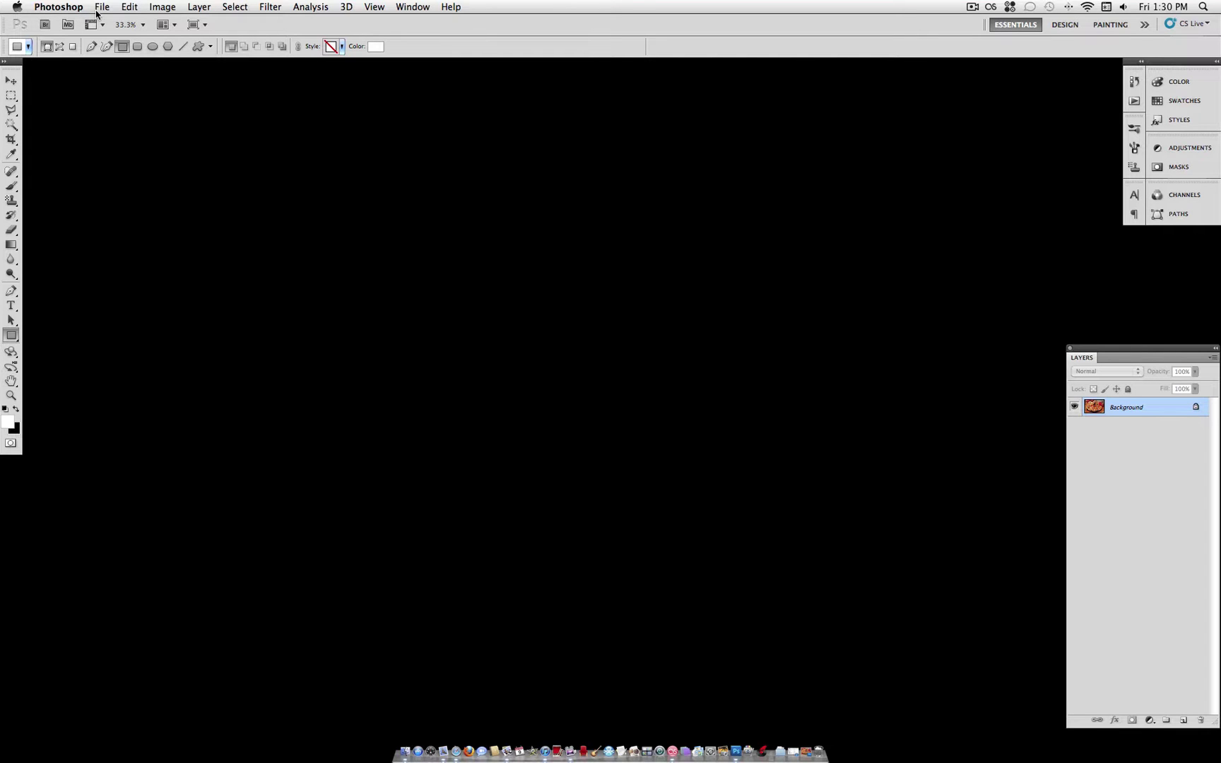
- Start a new document sized 750 × 750 pixels at 400 pixels/inch with a white background
click(97, 8)
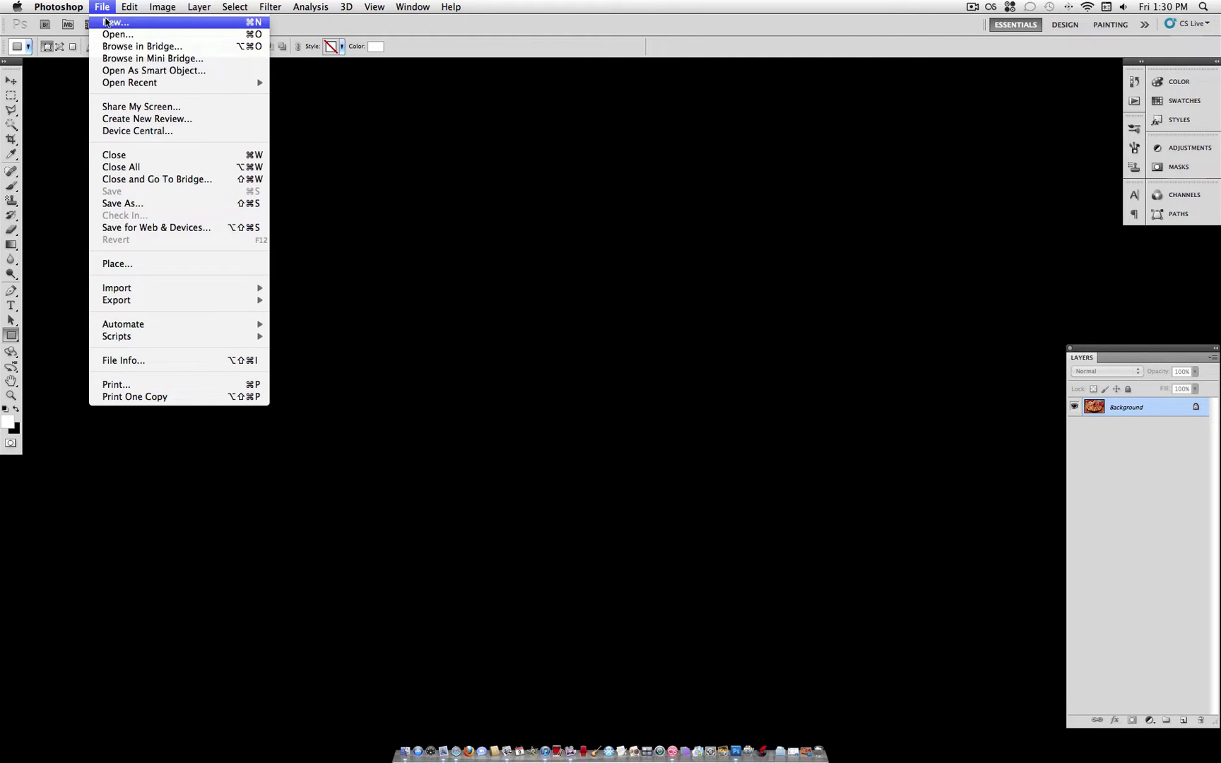
click(106, 22)
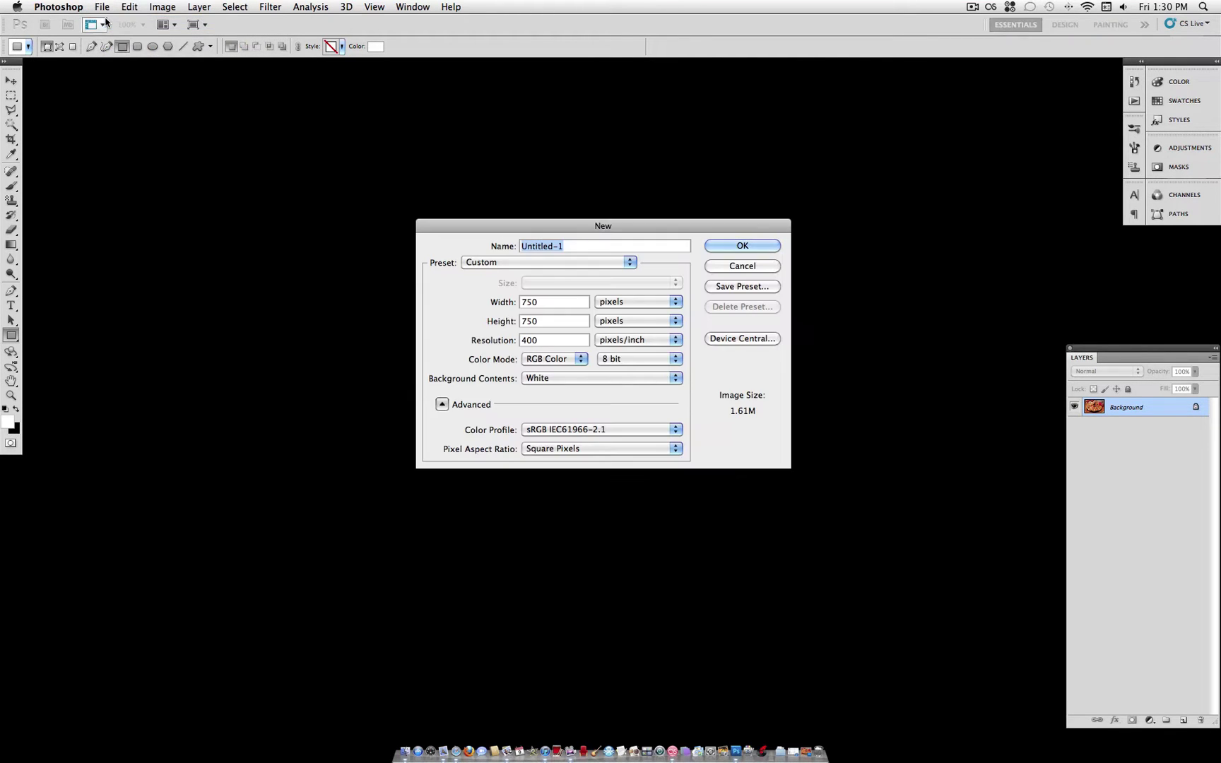
double_click(543, 302)
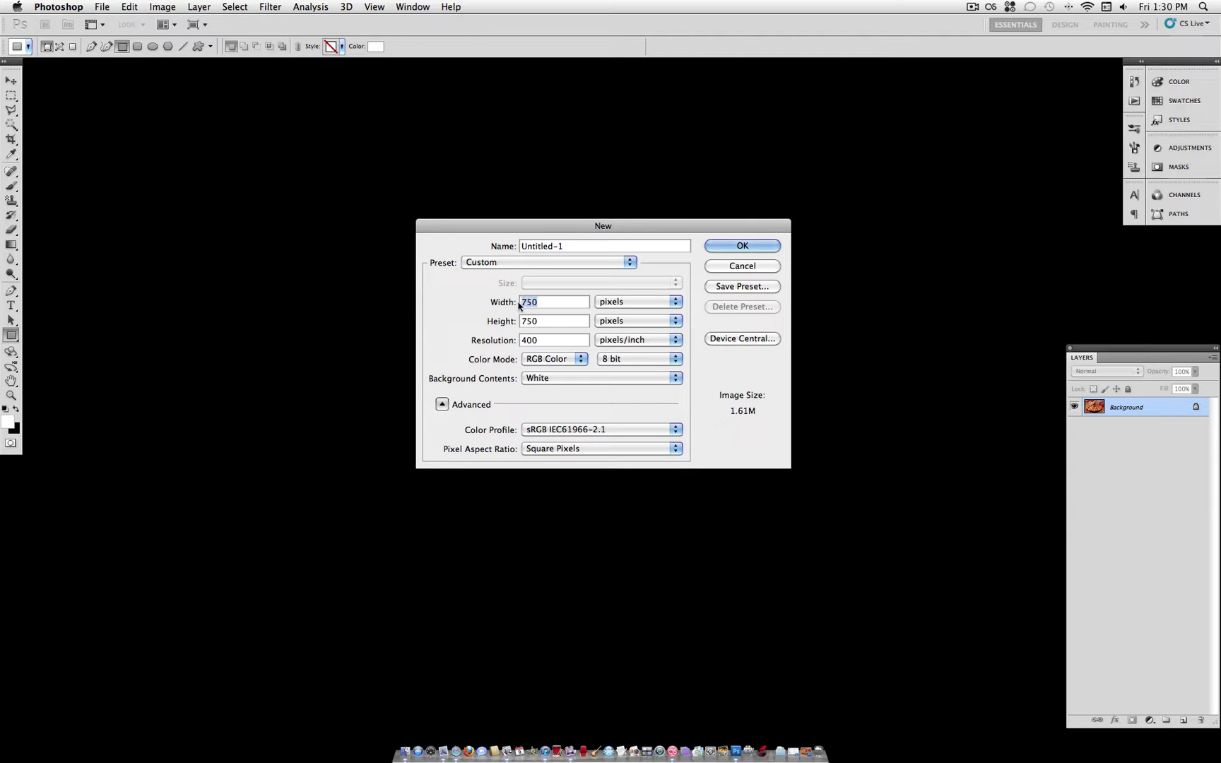
double_click(556, 322)
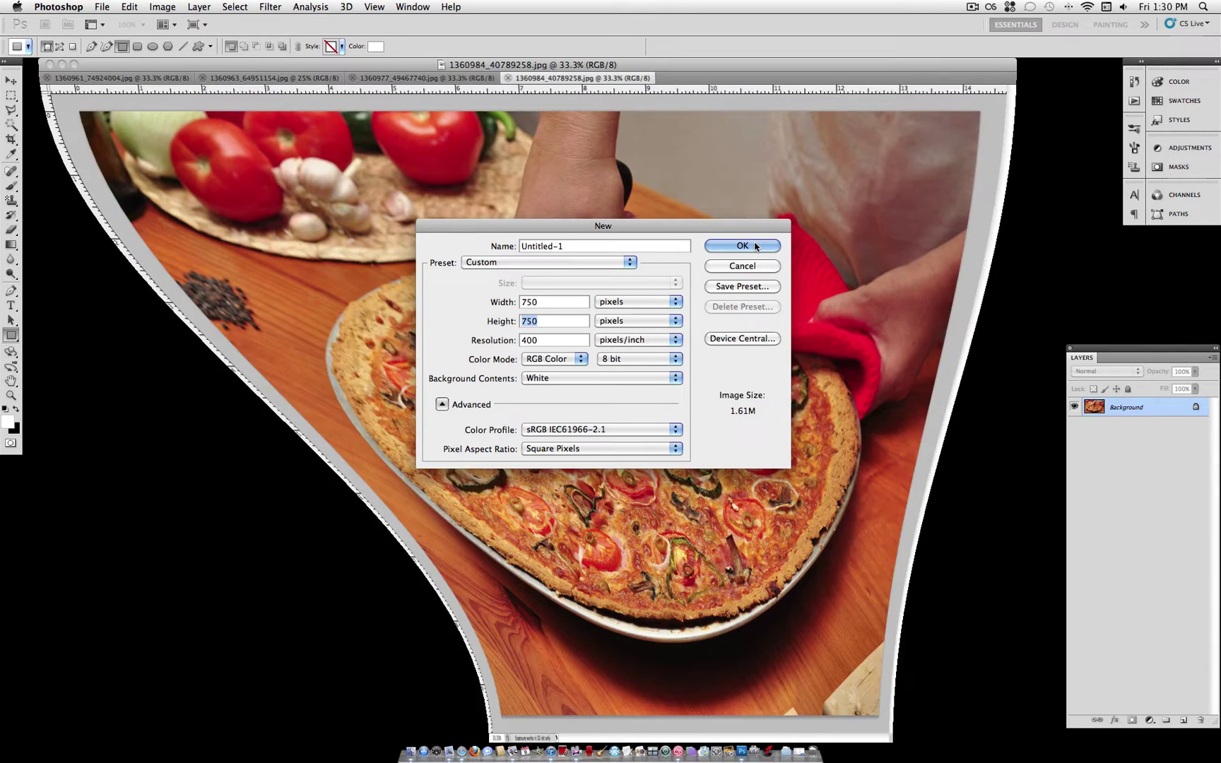
- Create the blank Untitled-1 document and float it in its own window
click(742, 246)
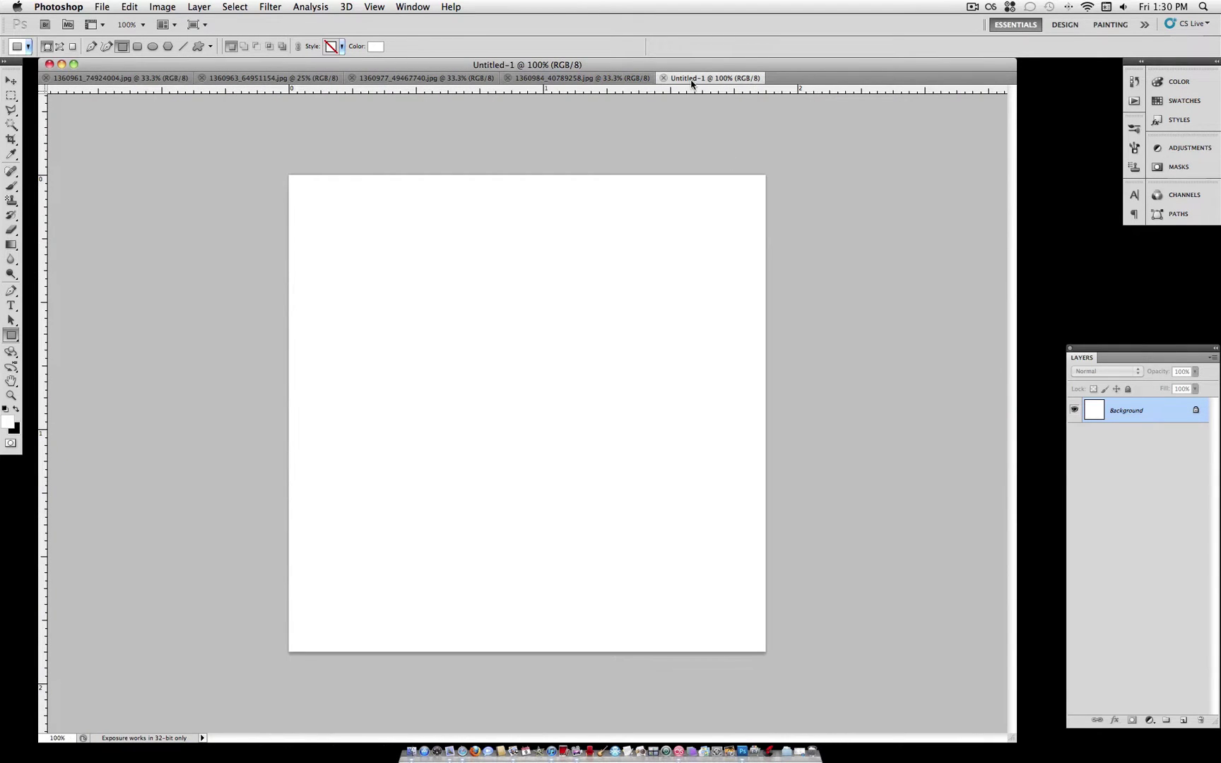
drag(692, 84, 616, 72)
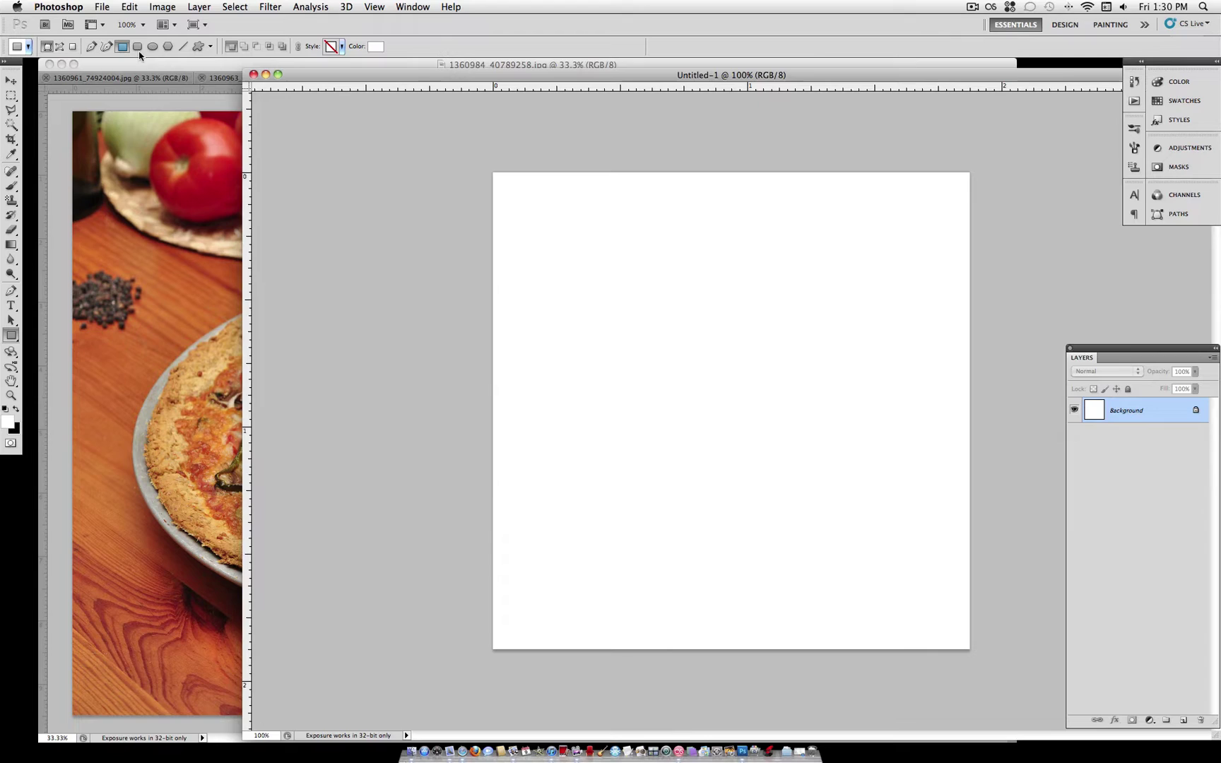
drag(156, 66, 139, 70)
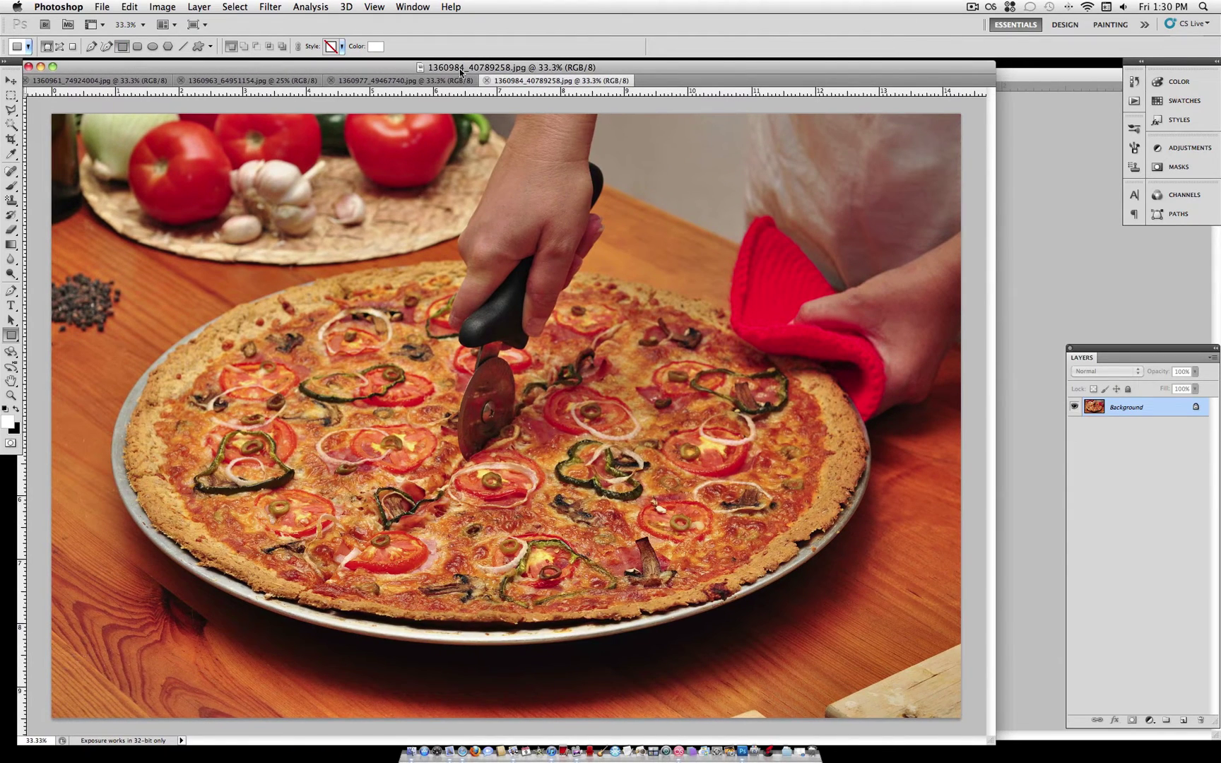
- Look through the cheese, dough and kneading photos, minimize them, and move Untitled-1 left
click(416, 80)
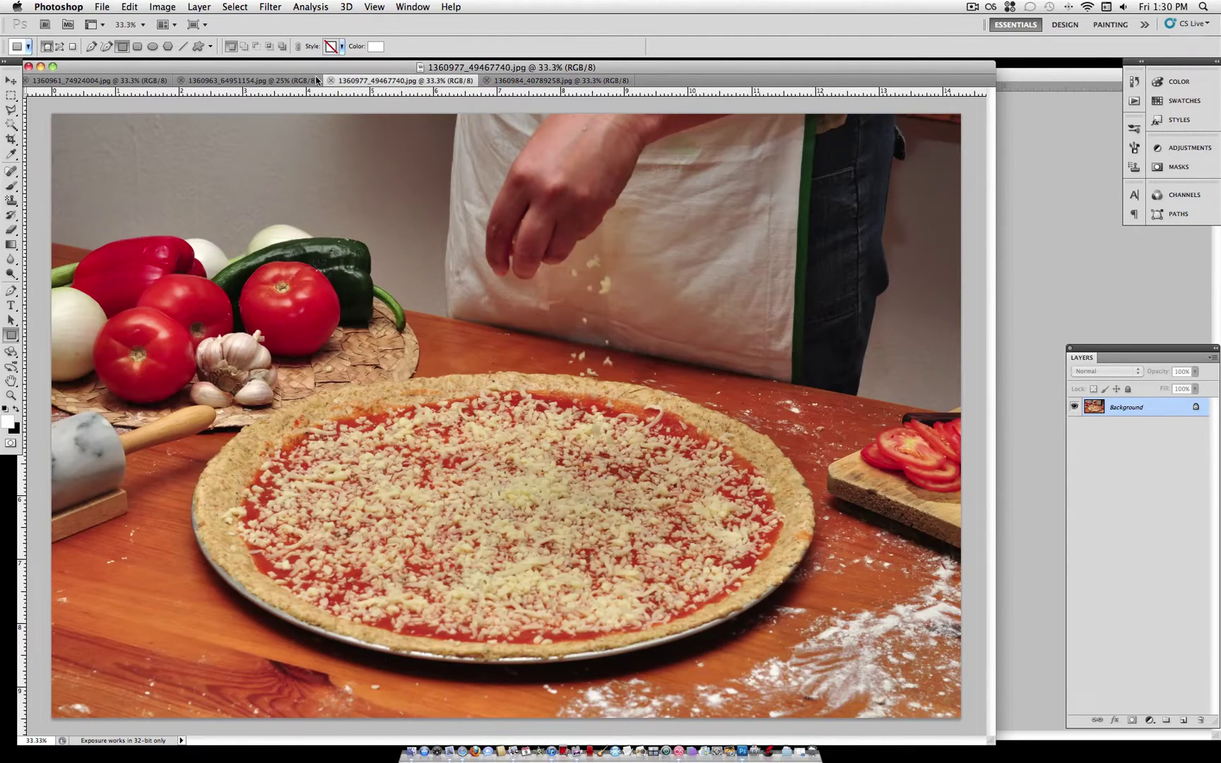
click(242, 83)
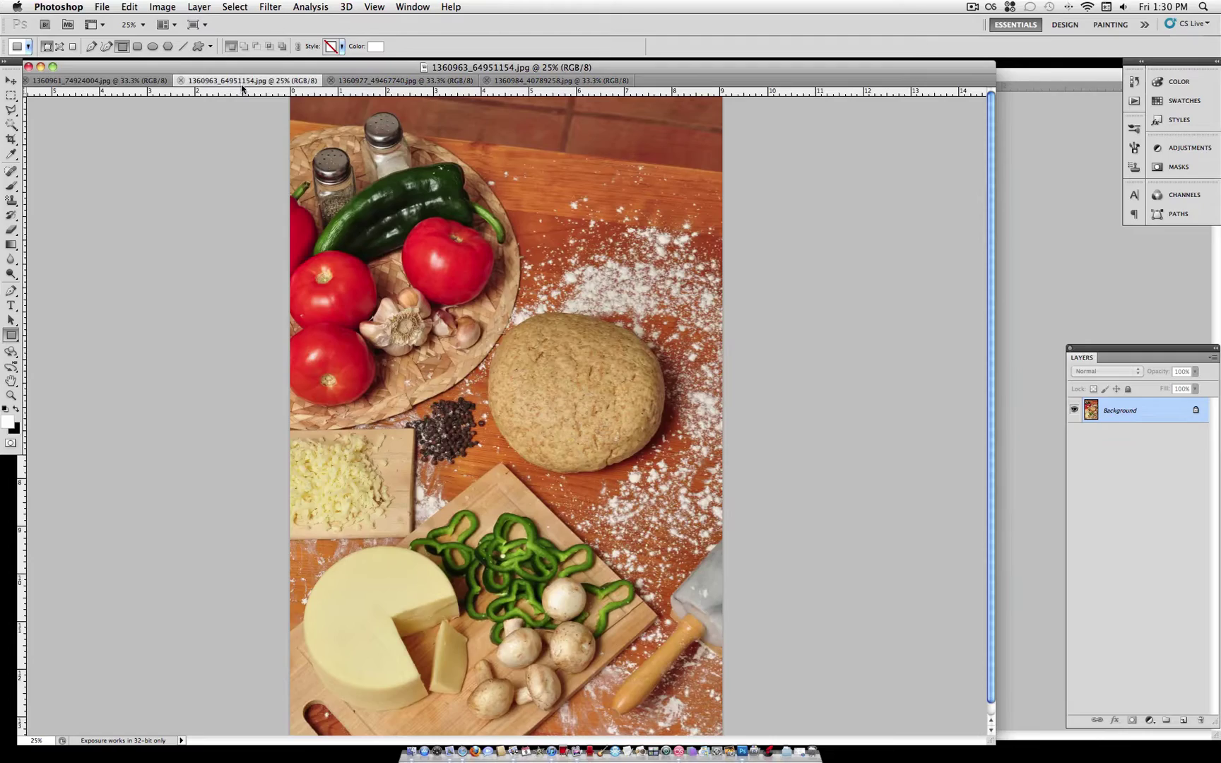
click(122, 82)
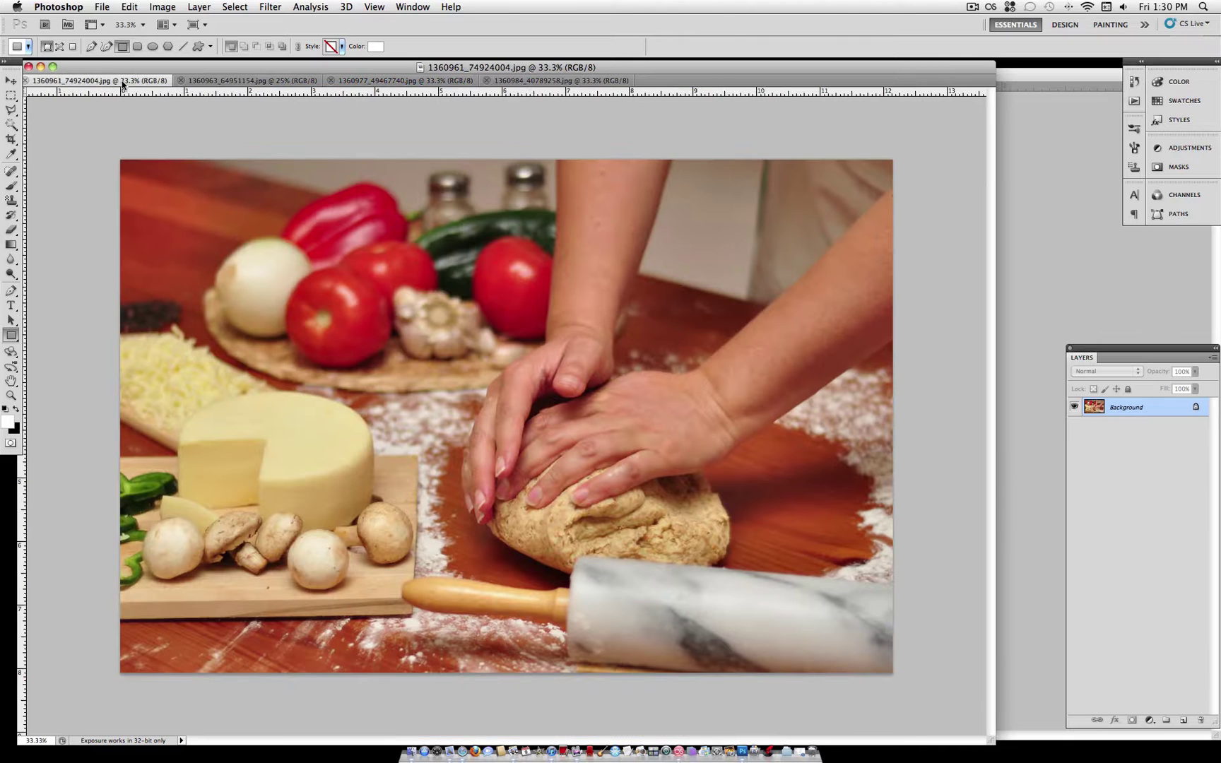
click(40, 66)
drag(554, 74, 363, 74)
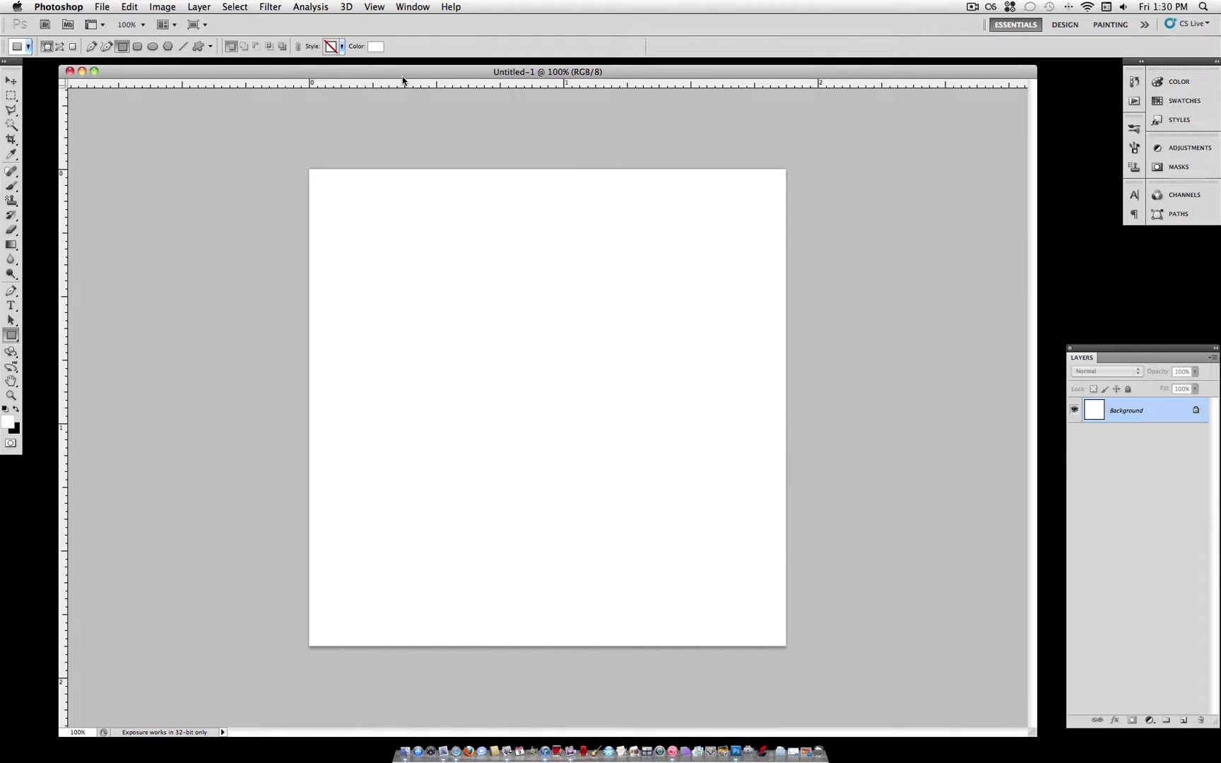
- Hide the rulers and switch to the Rectangle shape tool
key(super+r)
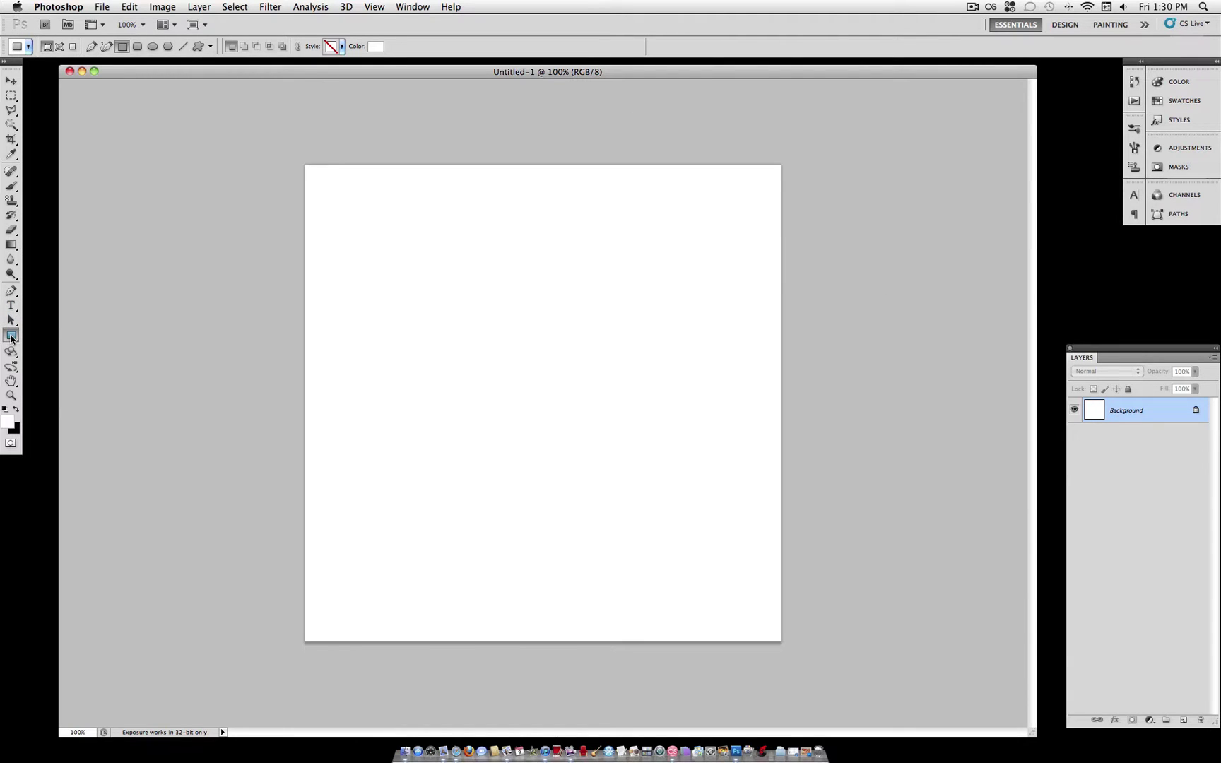
drag(11, 339, 65, 335)
- Open Rectangle Options and check the pixel units of the 375 × 250 fixed size
click(212, 47)
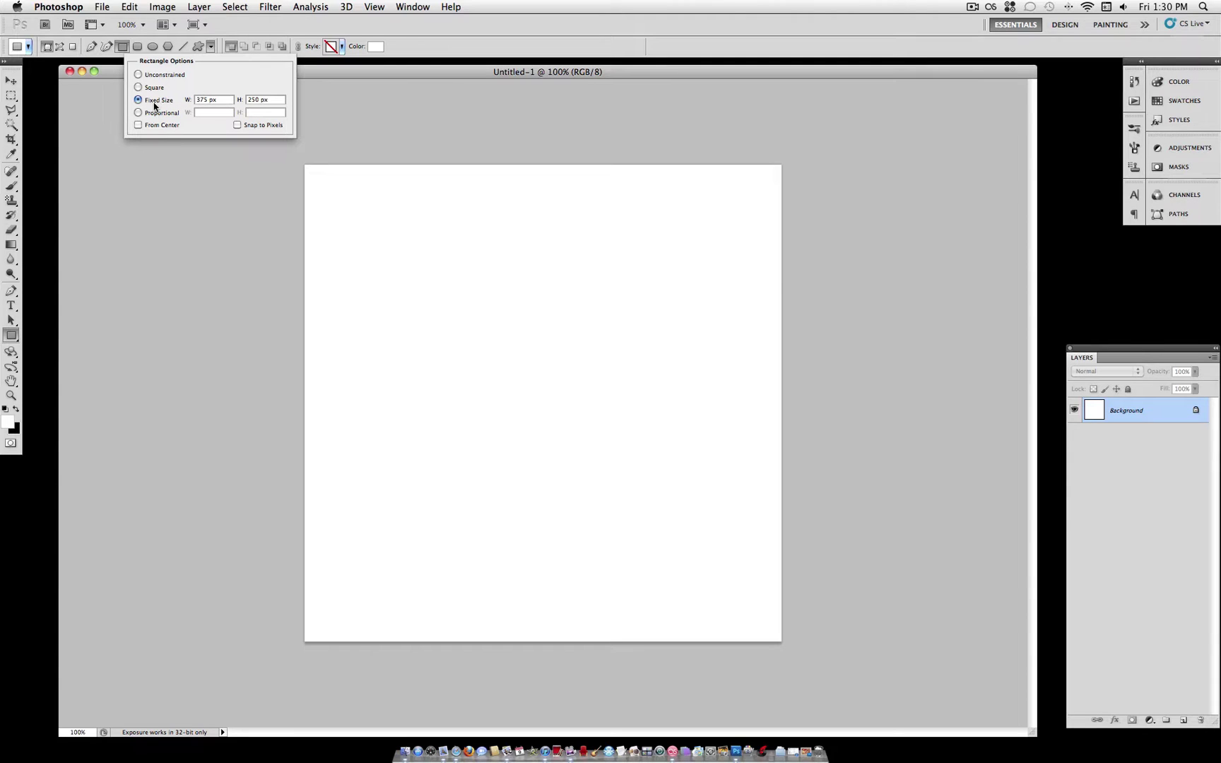
right_click(207, 100)
click(198, 99)
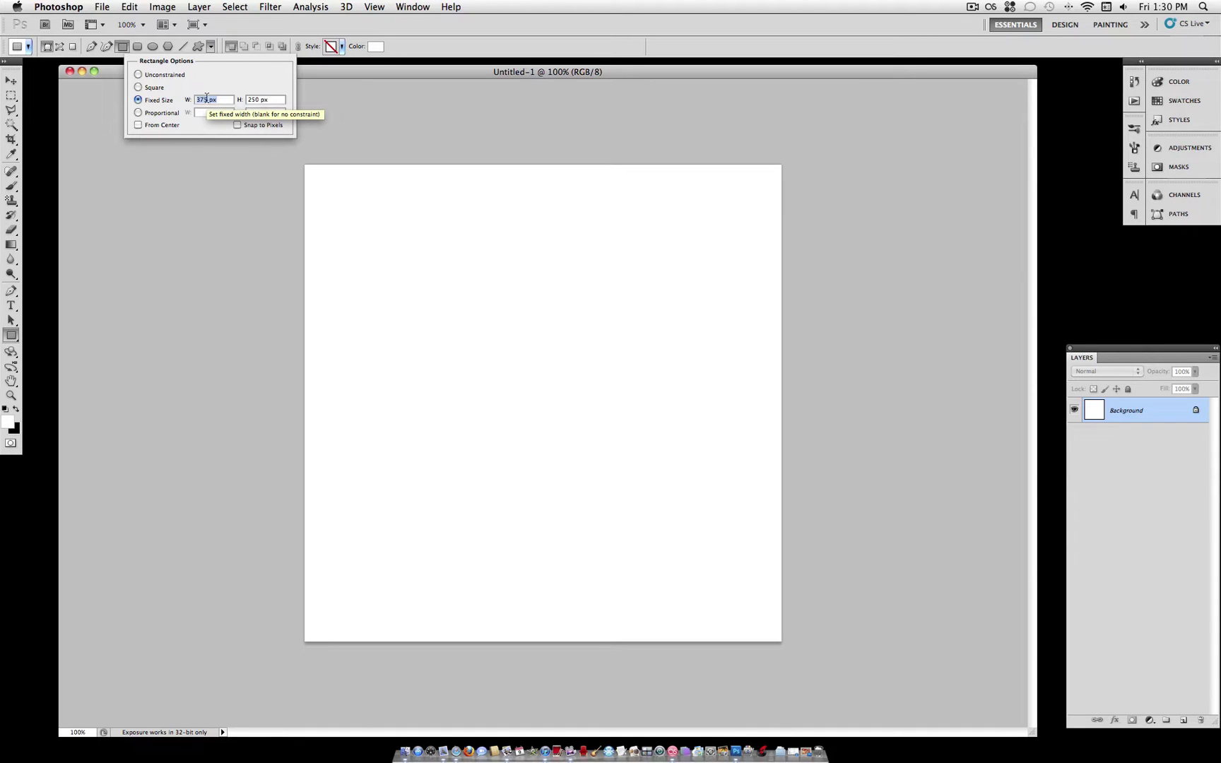
click(208, 101)
drag(207, 100, 195, 103)
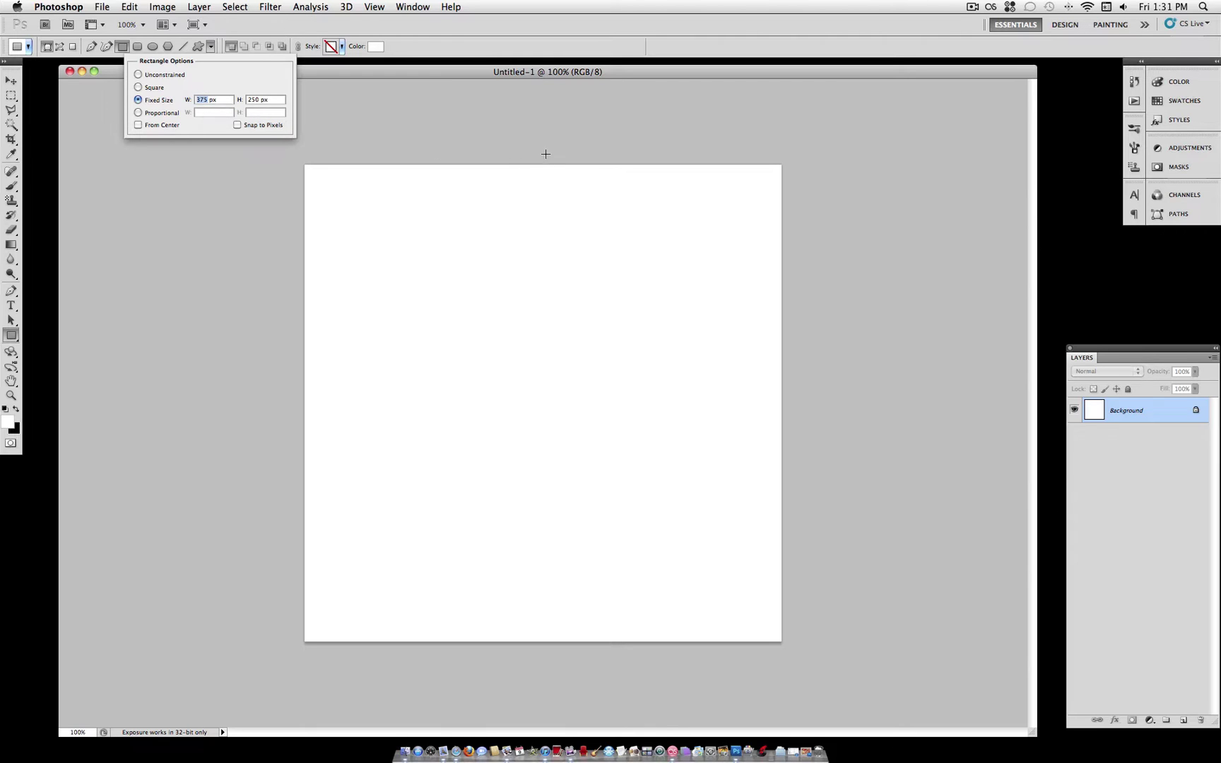
right_click(257, 100)
click(248, 104)
- Restore the fixed width to 375 px, then fill the background with black
drag(216, 100, 197, 97)
text(375)
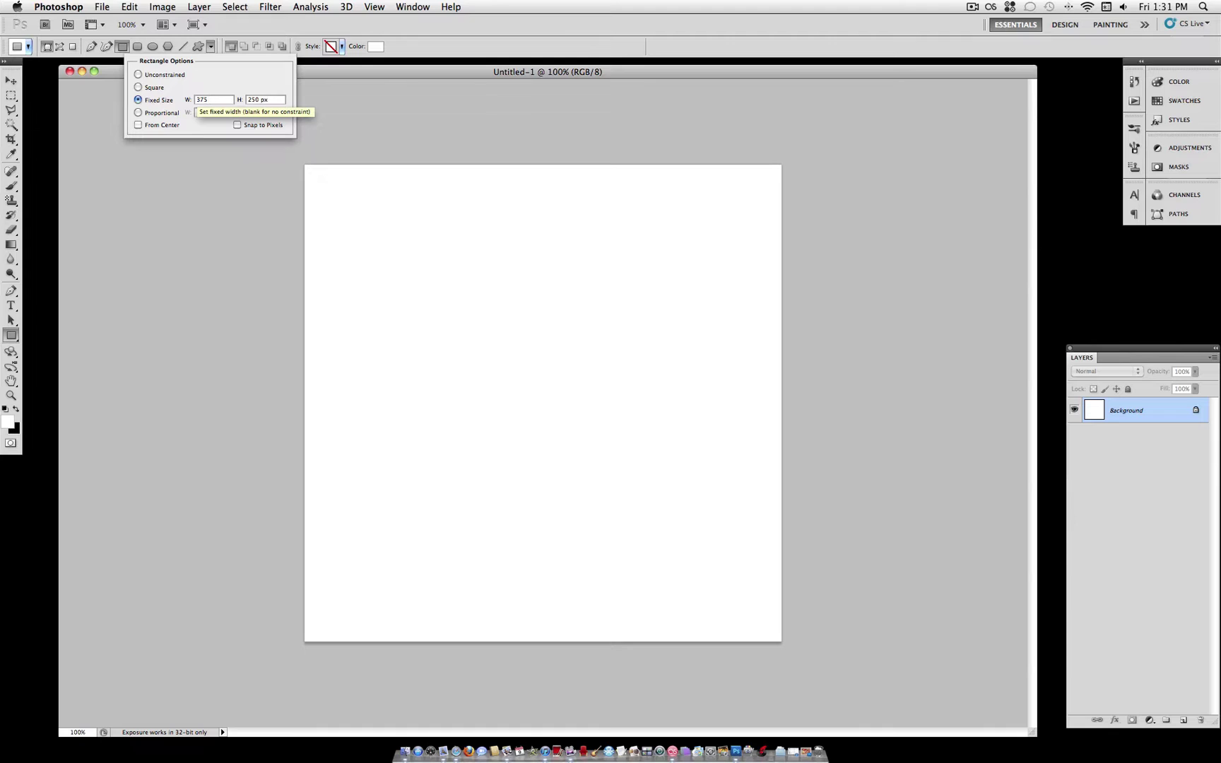
text( in)
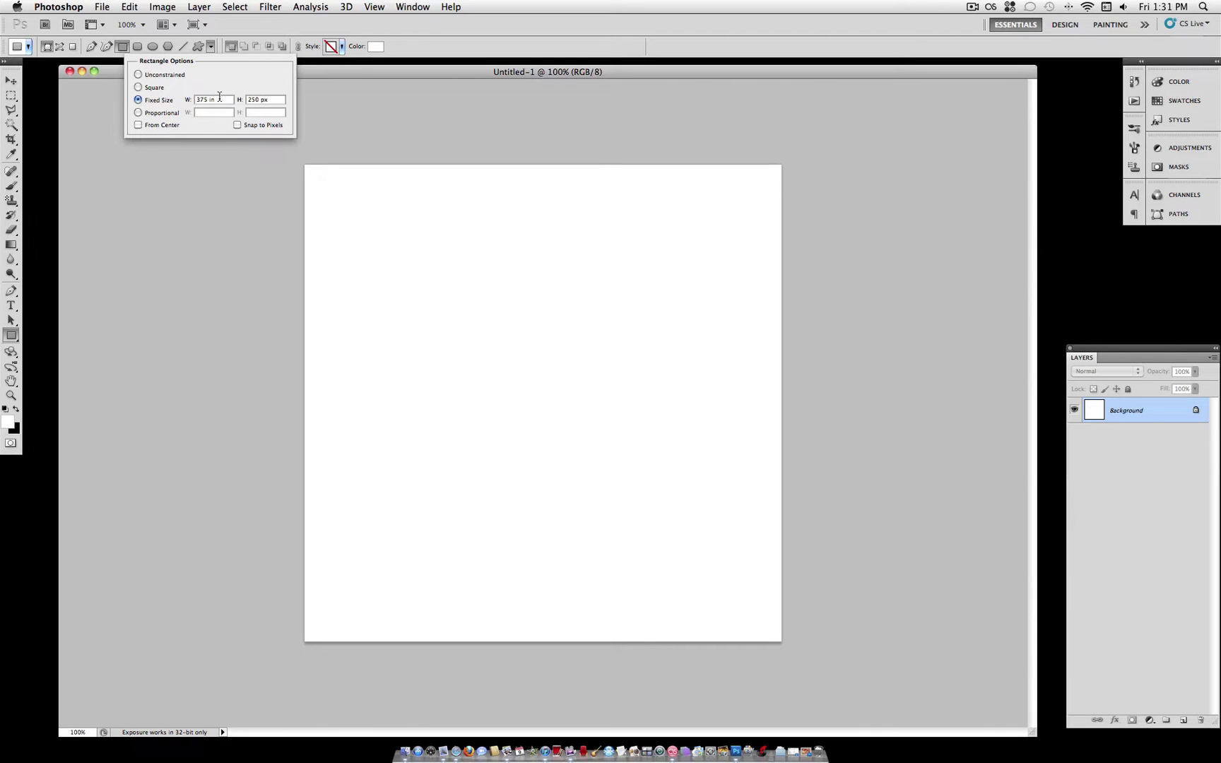
double_click(209, 101)
key(Left)
right_click(218, 105)
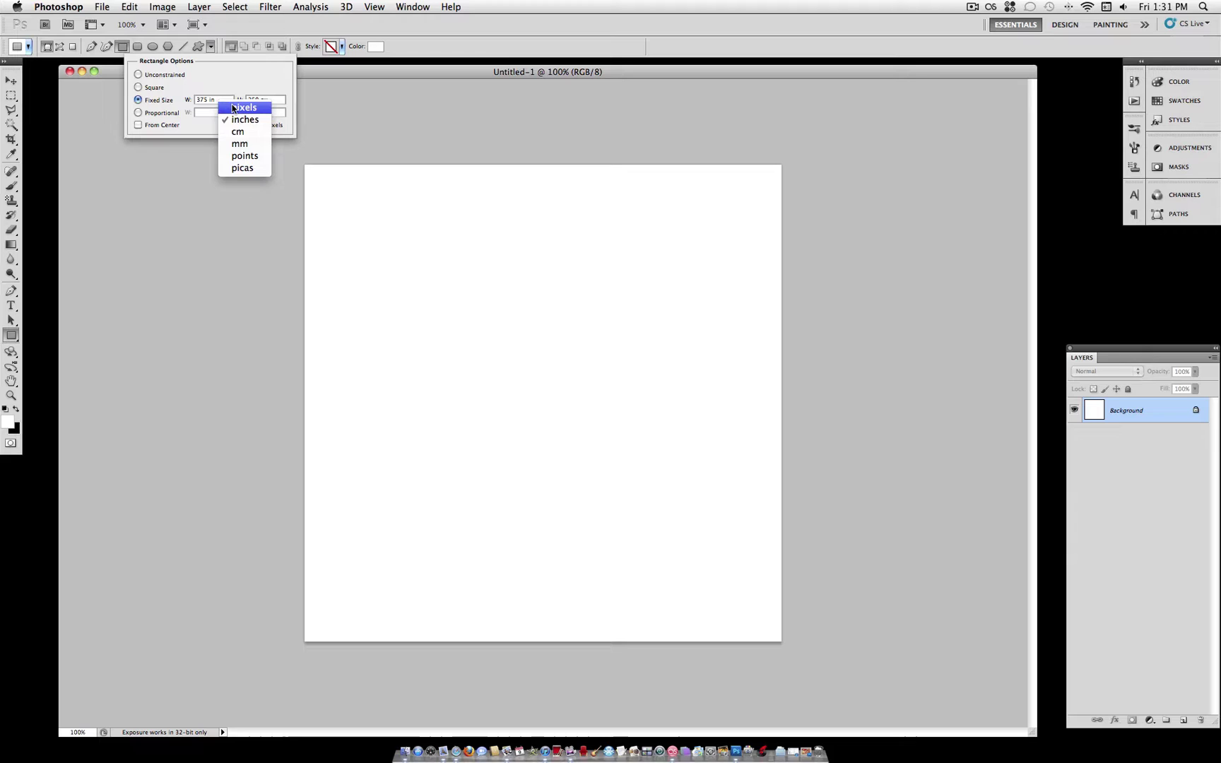
click(239, 109)
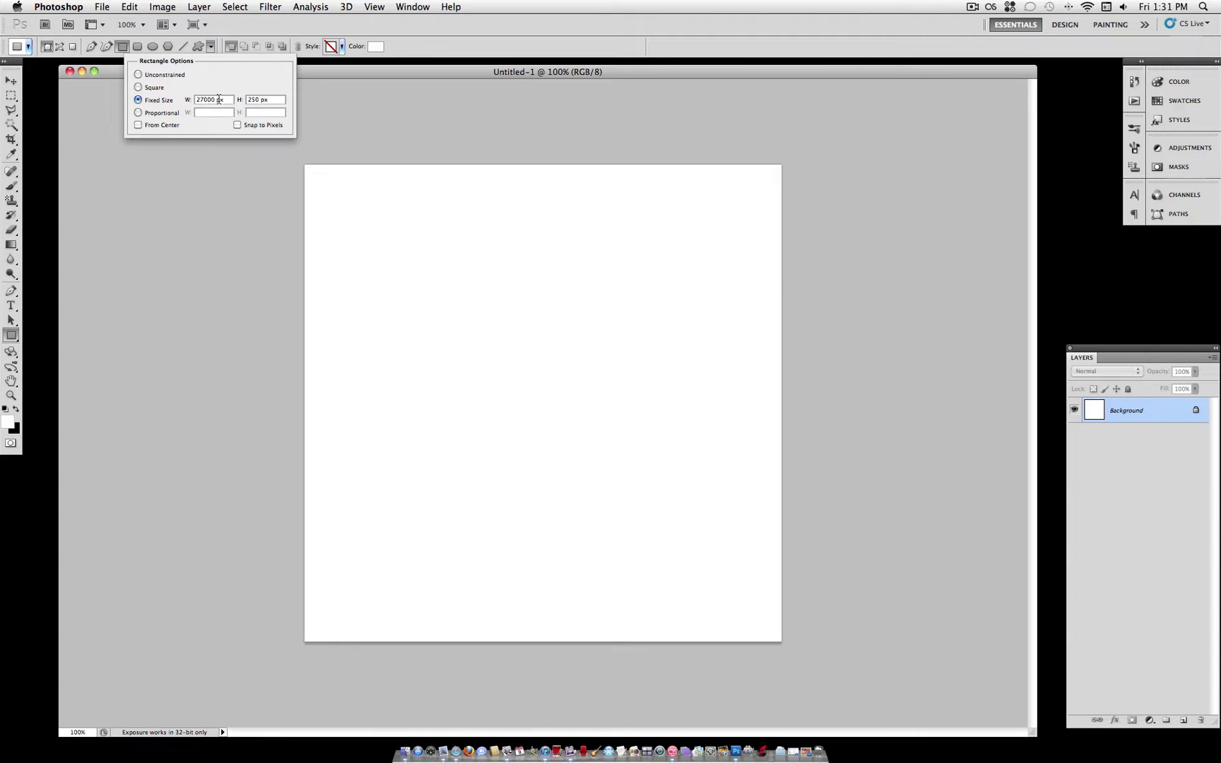
drag(214, 100, 197, 100)
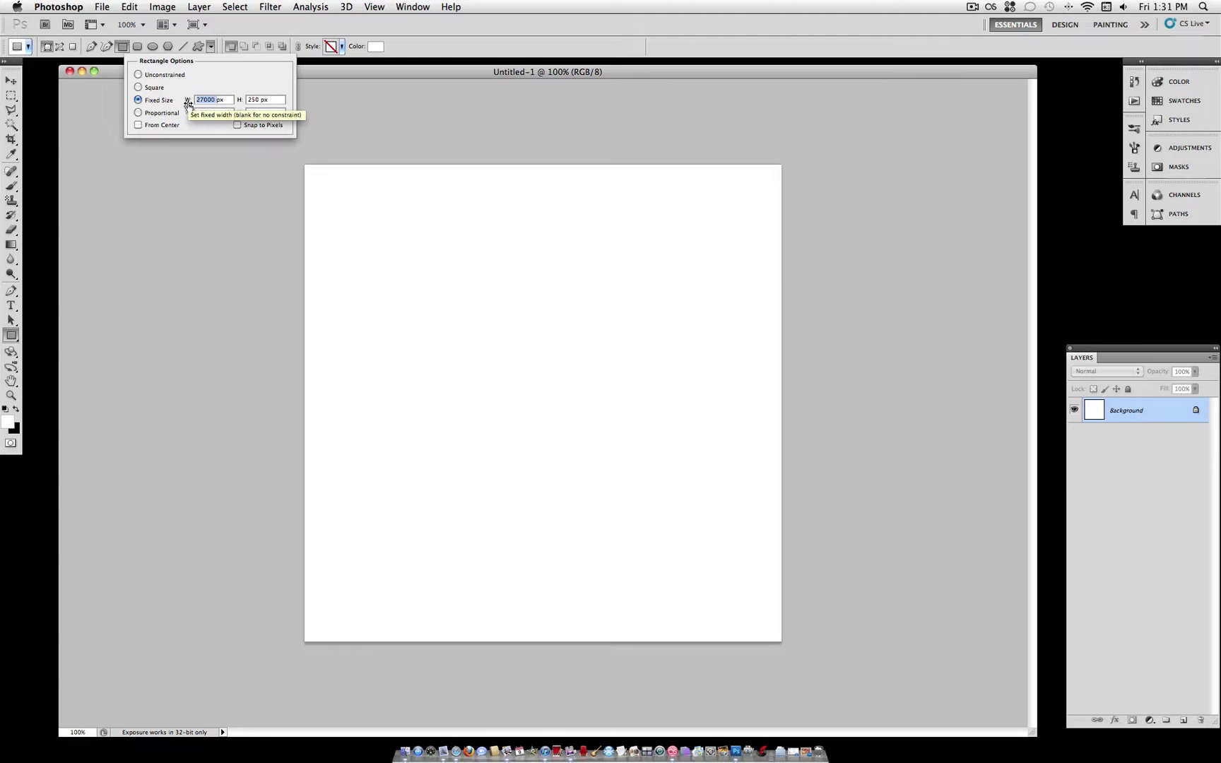
text(375)
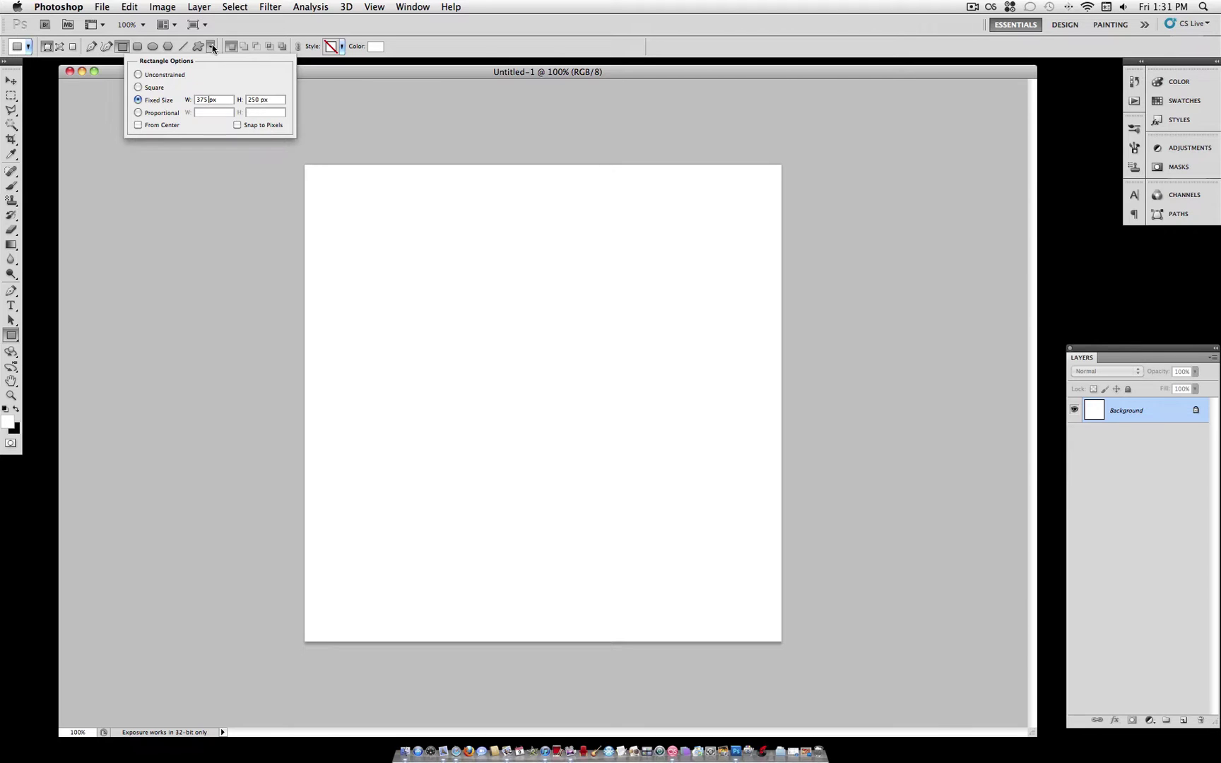
key(super+BackSpace)
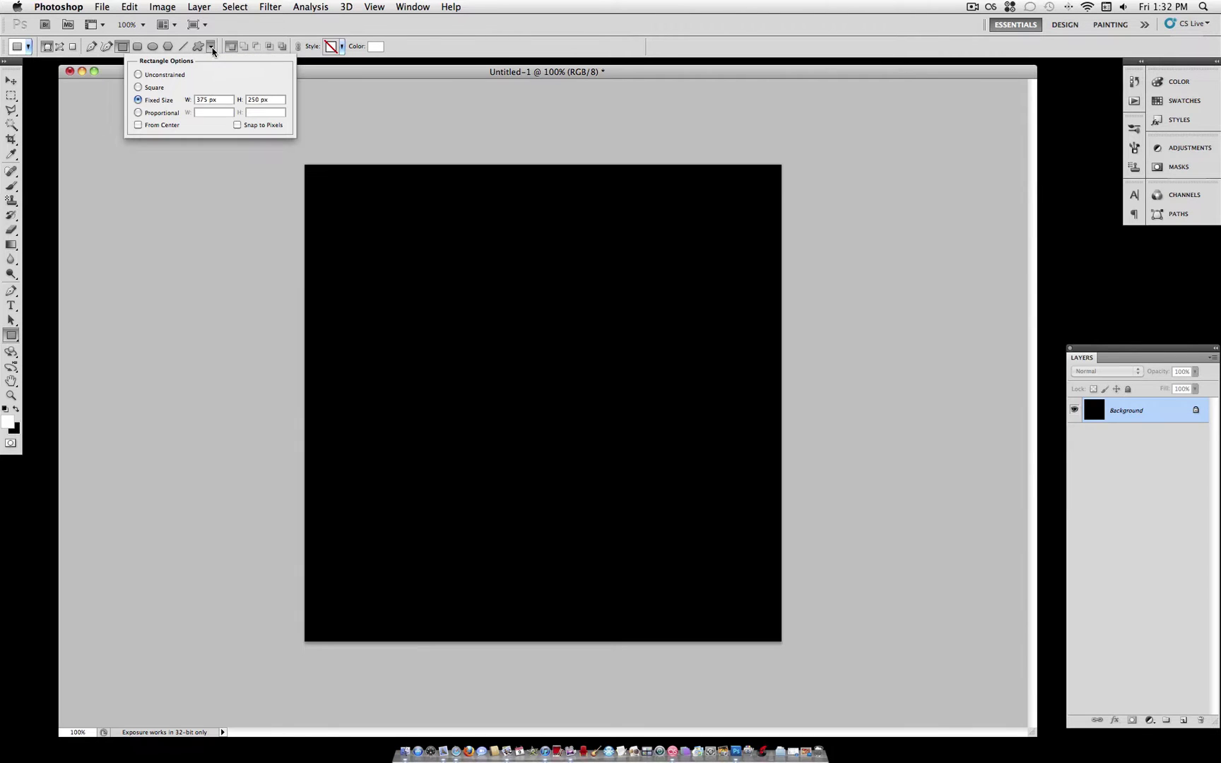
- Draw a white 375 × 250 rectangle, Shape 1, in the top-right corner
click(237, 126)
drag(559, 210, 548, 160)
click(10, 79)
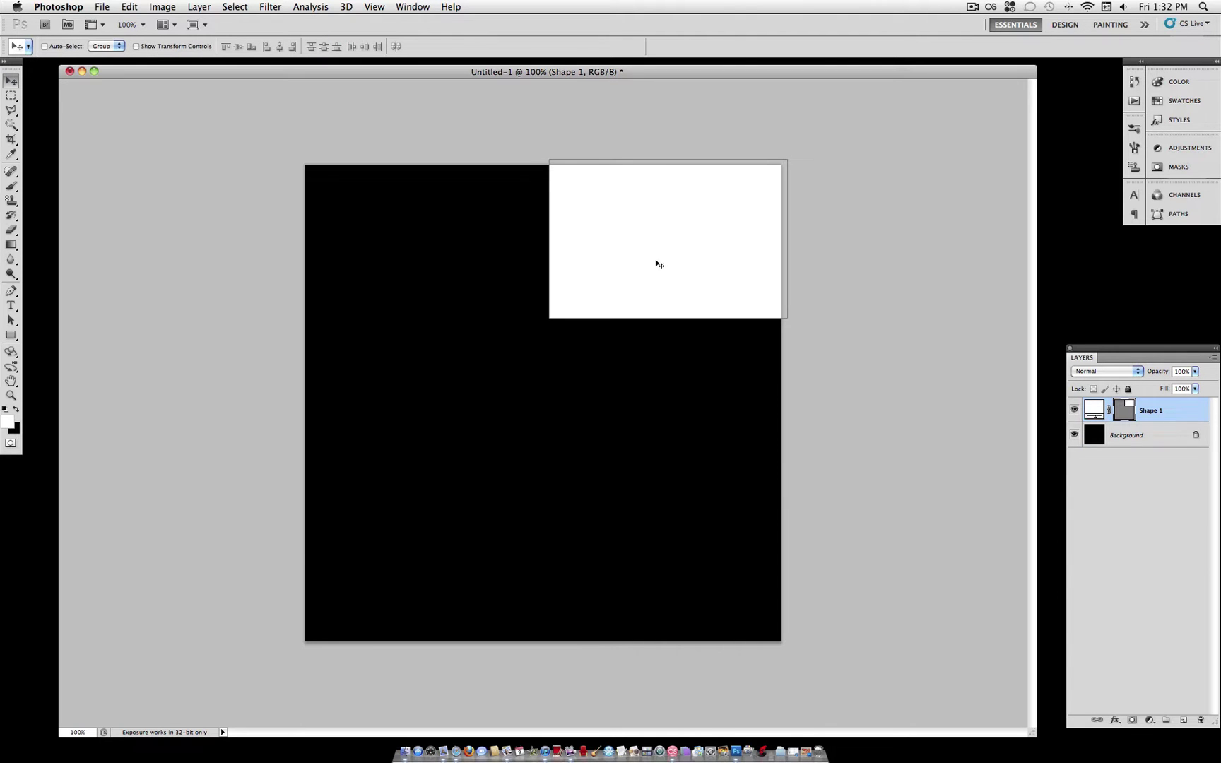
drag(657, 264, 649, 264)
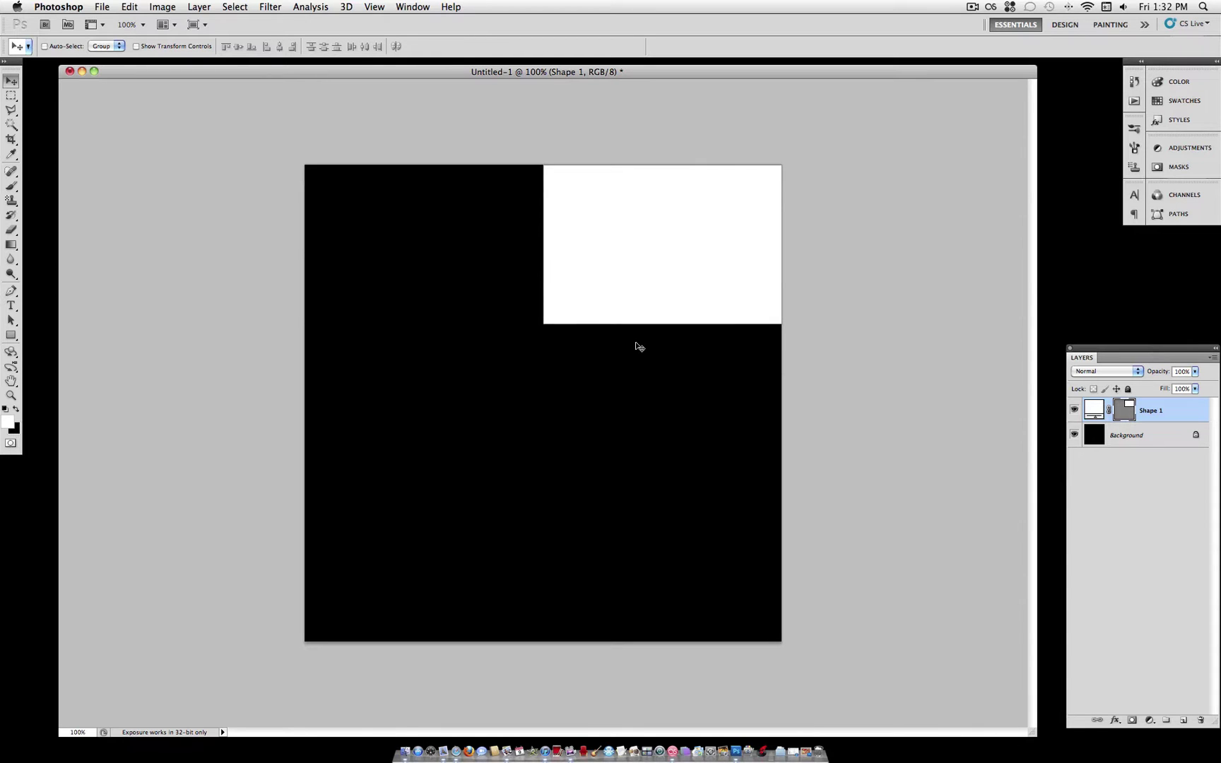
- Duplicate the rectangle twice and stack the copies down the right half
key(super+j)
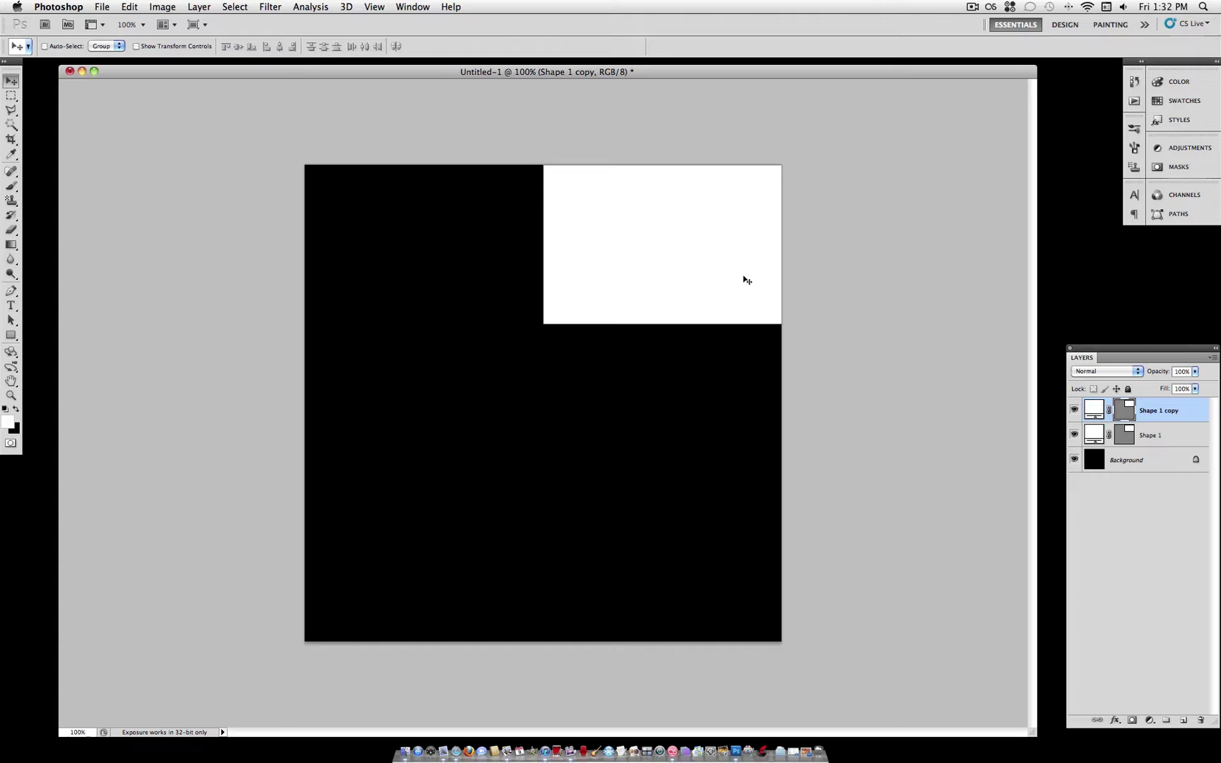
drag(687, 233, 690, 398)
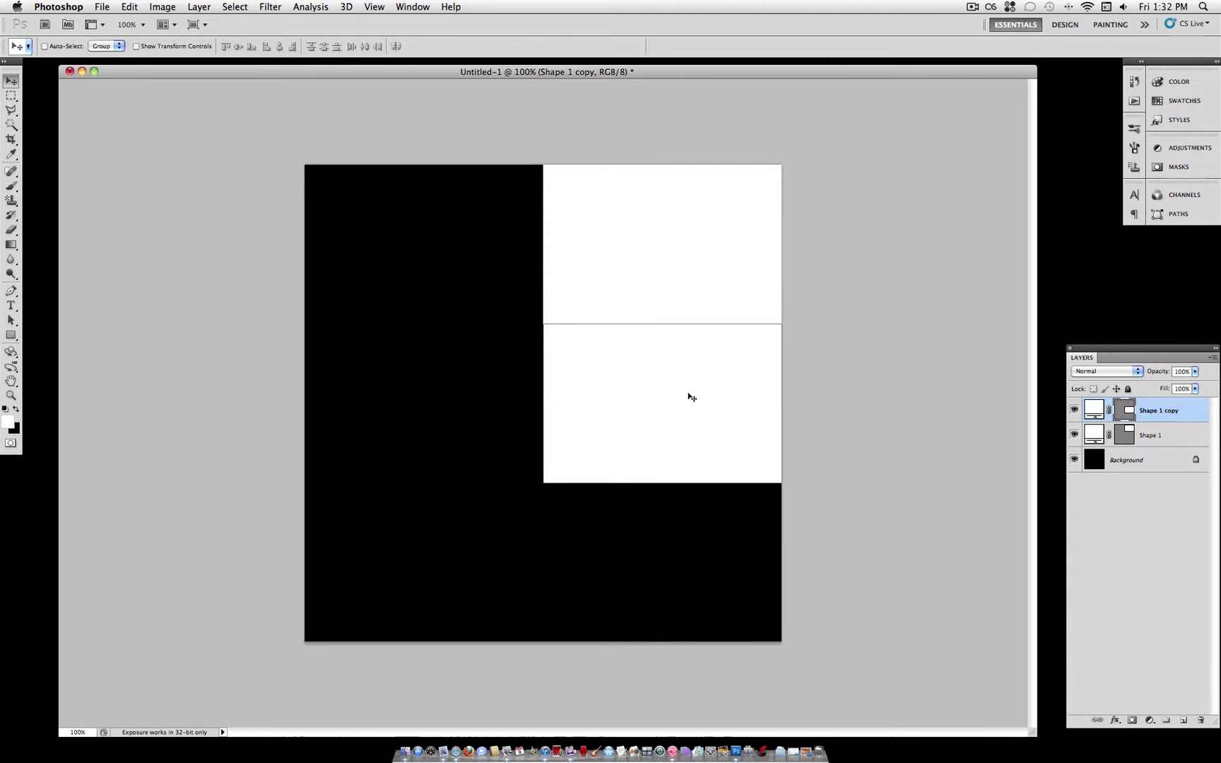
key(super+j)
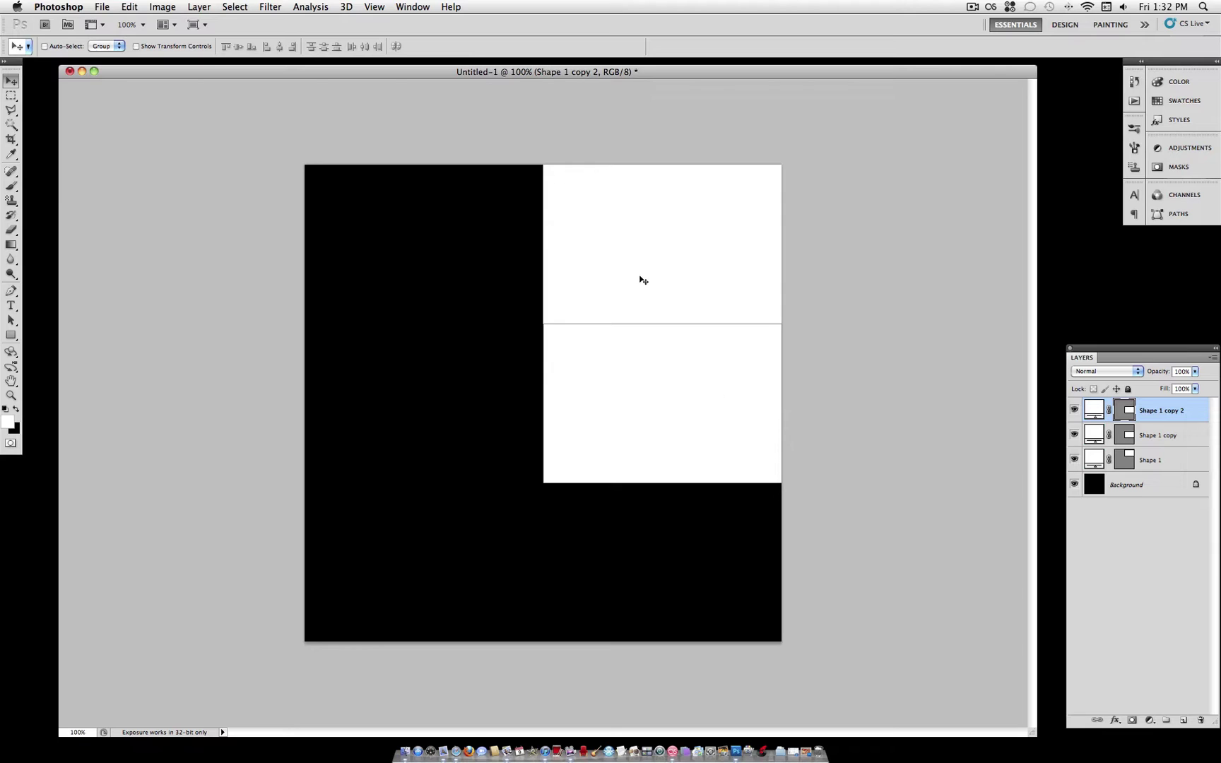
drag(696, 390, 694, 546)
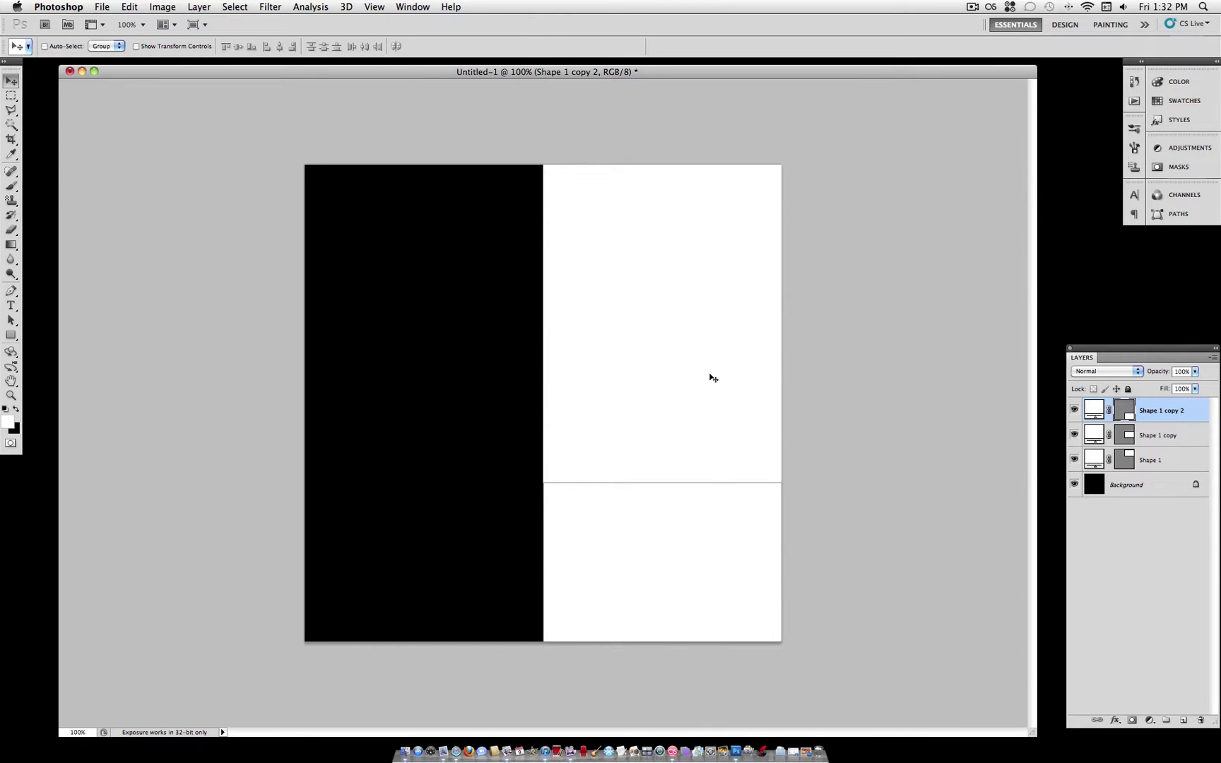
click(1163, 440)
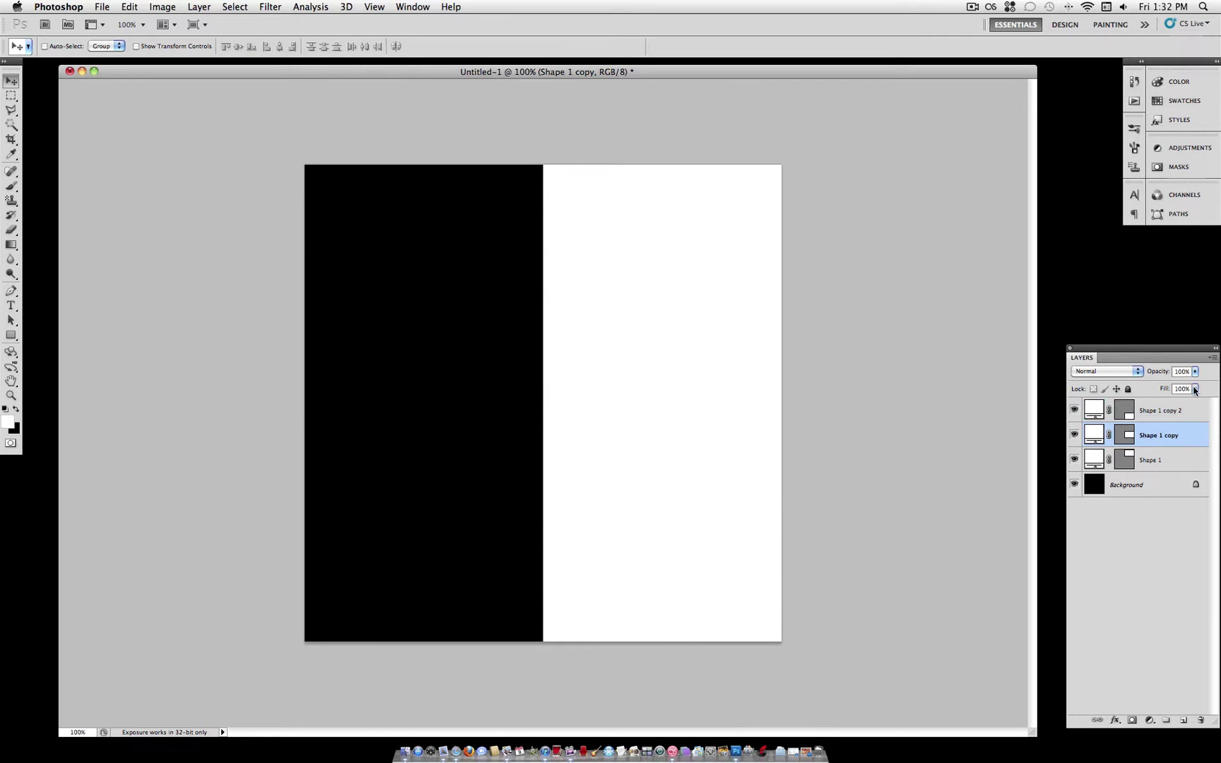
click(1106, 492)
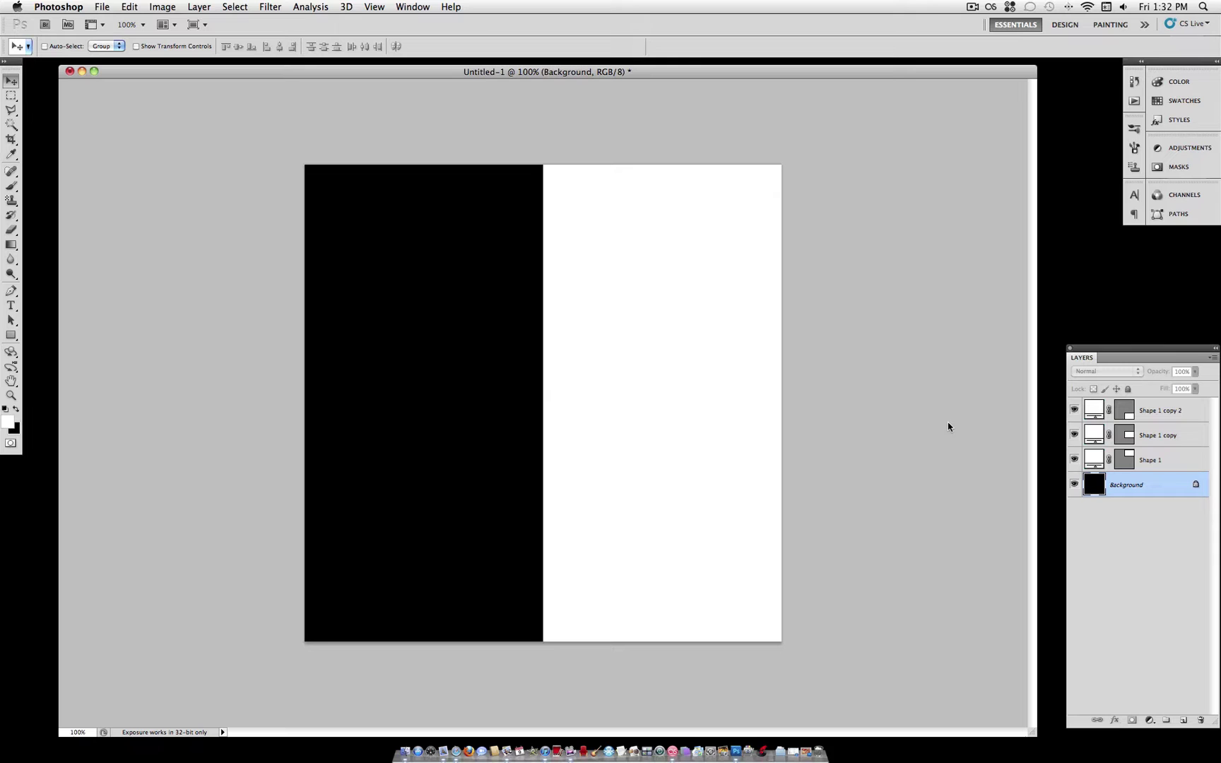
- Fill the middle-right Shape 1 copy panel with pink #e96b6b
double_click(1093, 436)
click(765, 476)
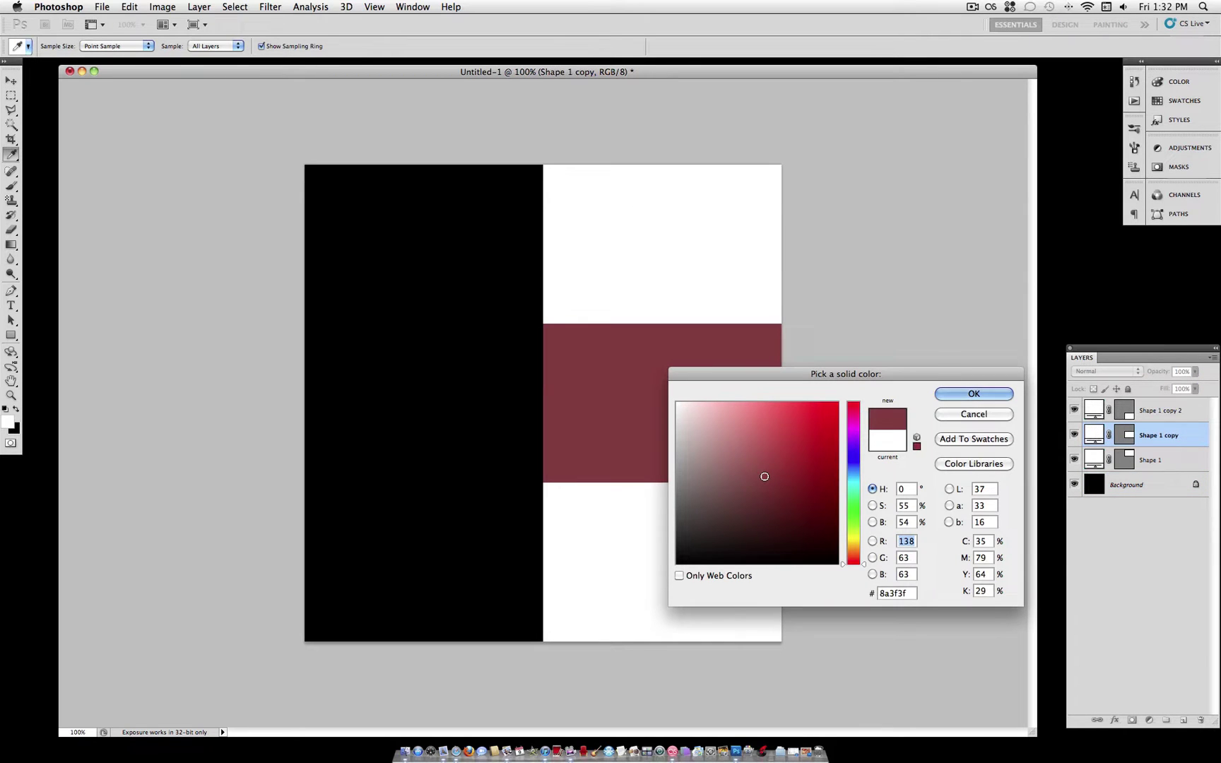
drag(765, 476, 763, 417)
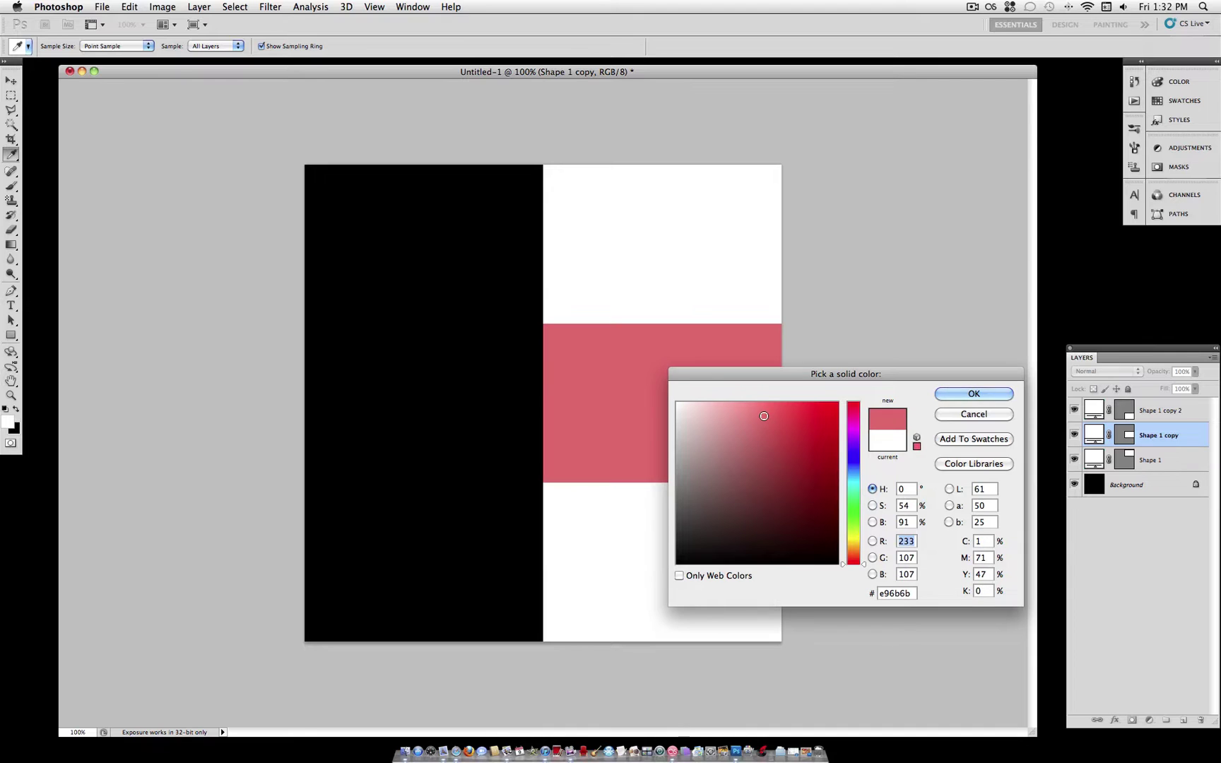
click(974, 395)
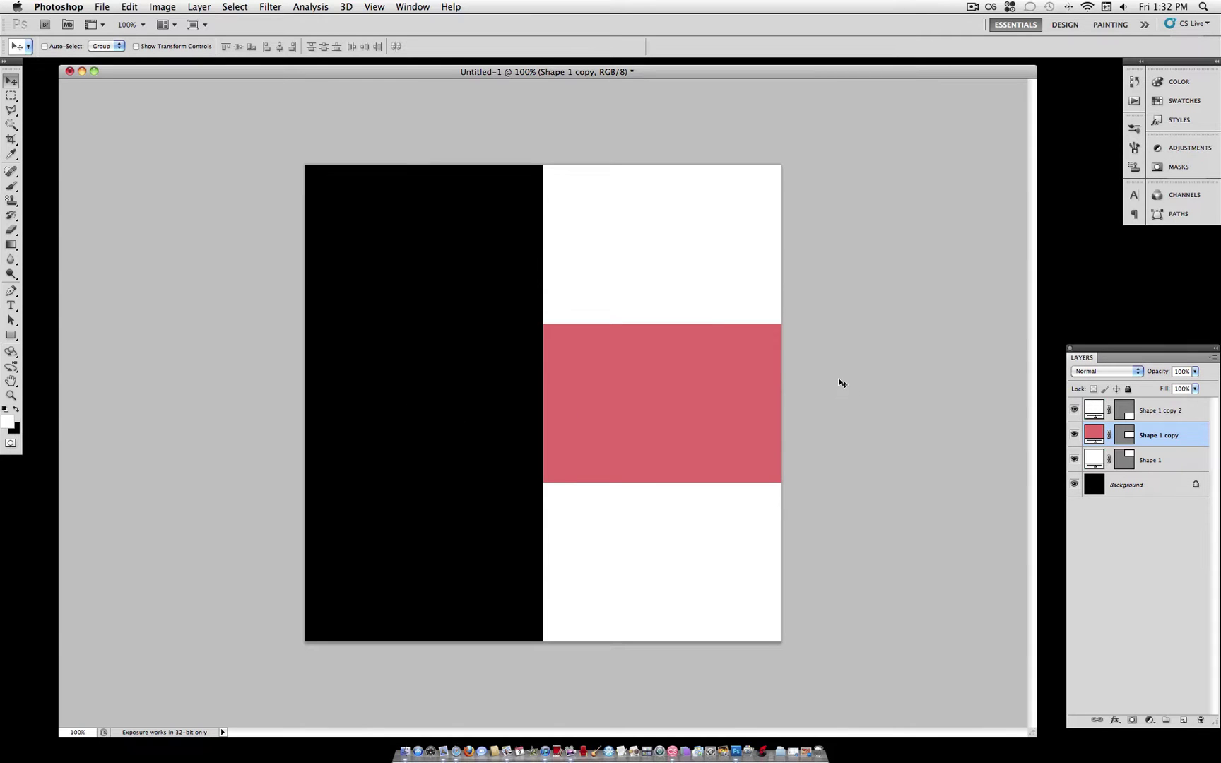
- With Shape 1 copy 2 selected, add a new layer via Layer > New > Layer
click(1188, 414)
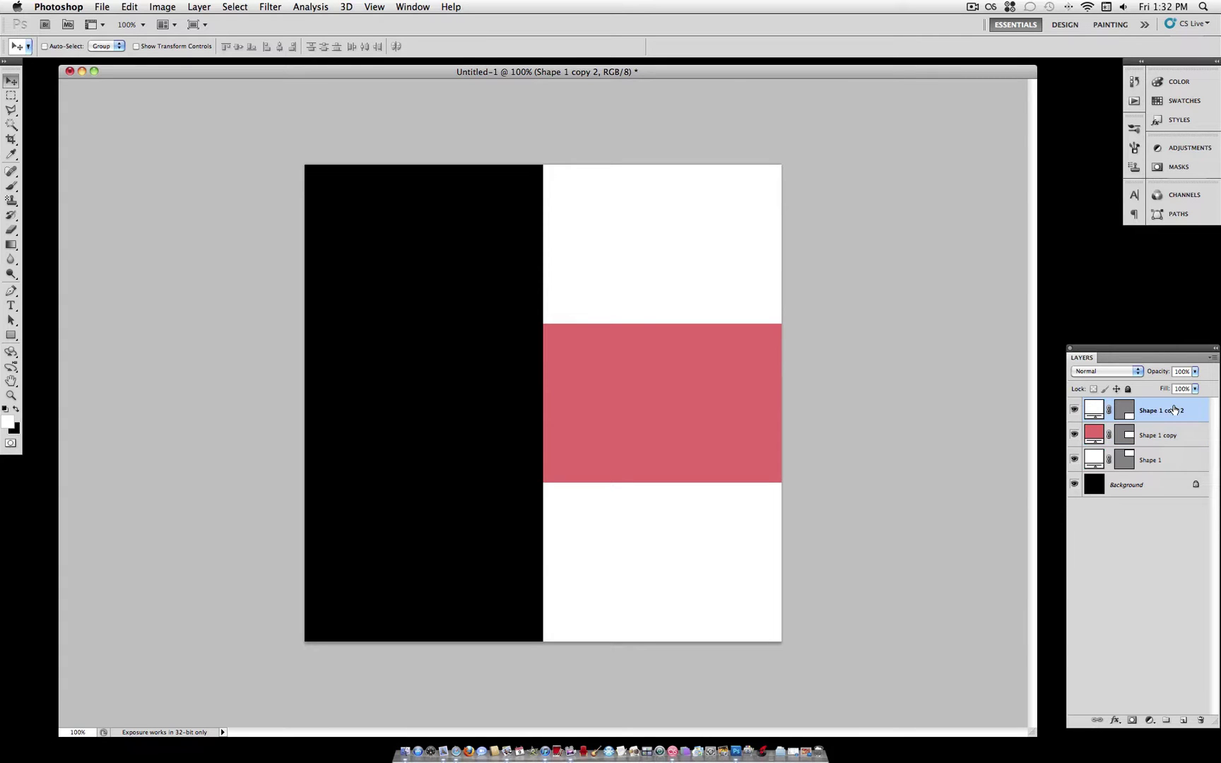
click(200, 8)
mouse_move(203, 27)
click(346, 26)
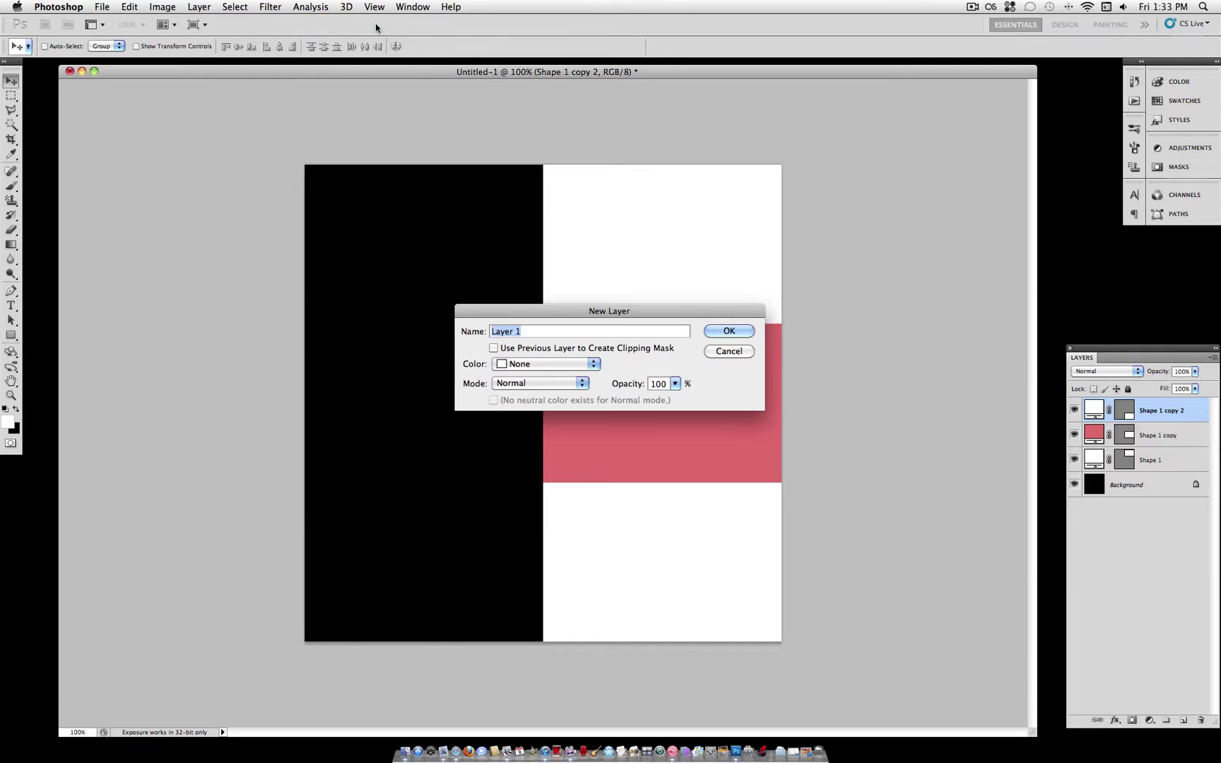
- Create Layer 1 and select the entire canvas with the Rectangular Marquee
key(Return)
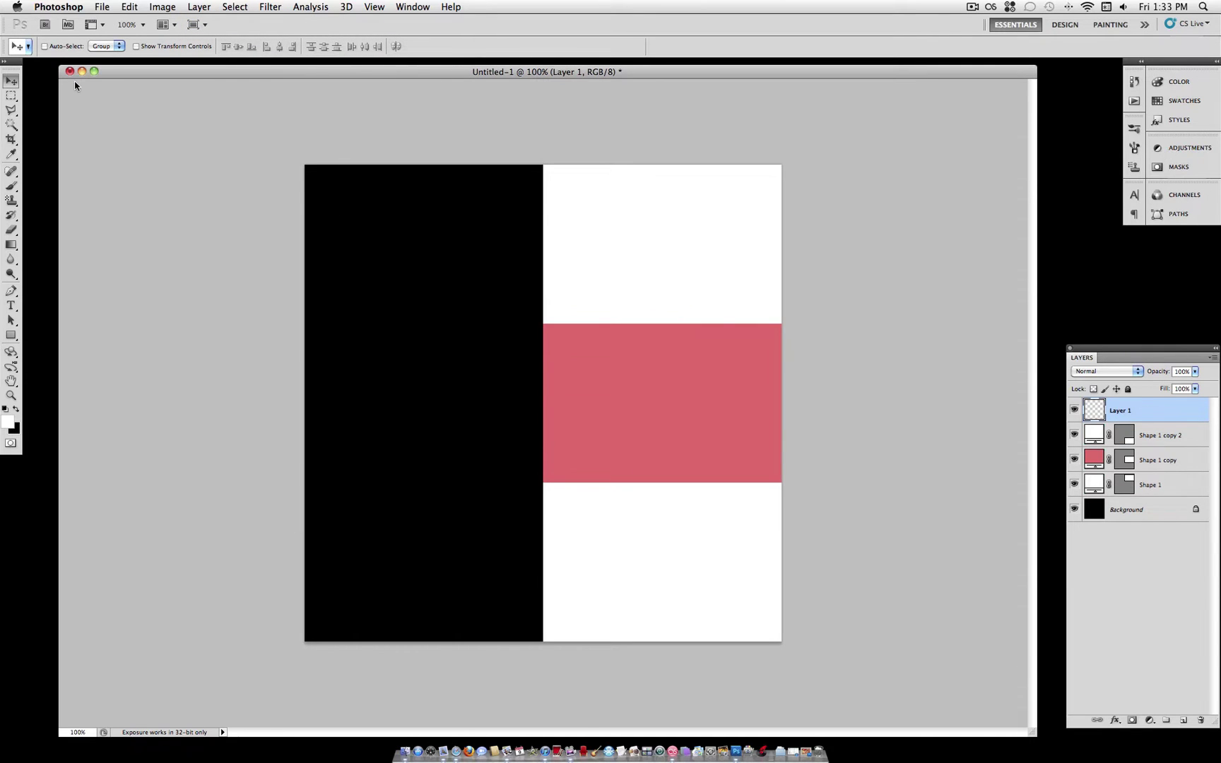
click(11, 96)
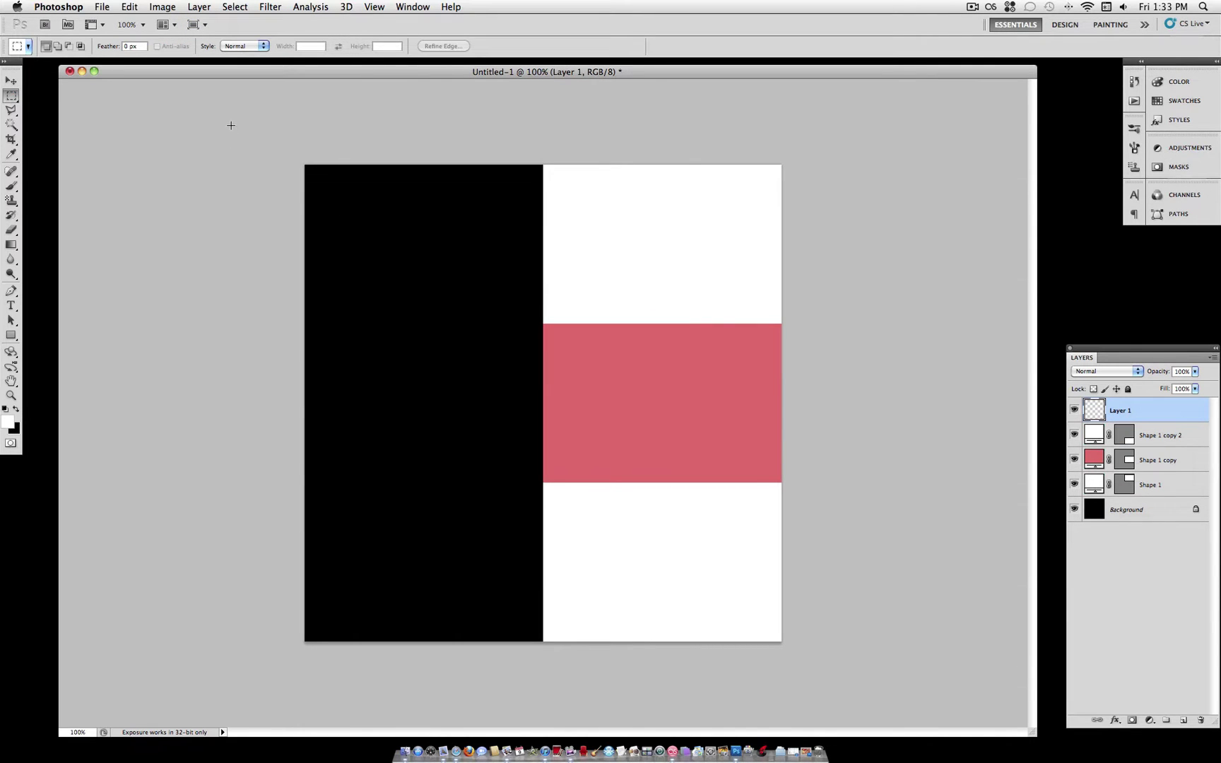
drag(299, 182, 1183, 762)
- Stroke the selection with a 13 px white border inside, then deselect
right_click(431, 296)
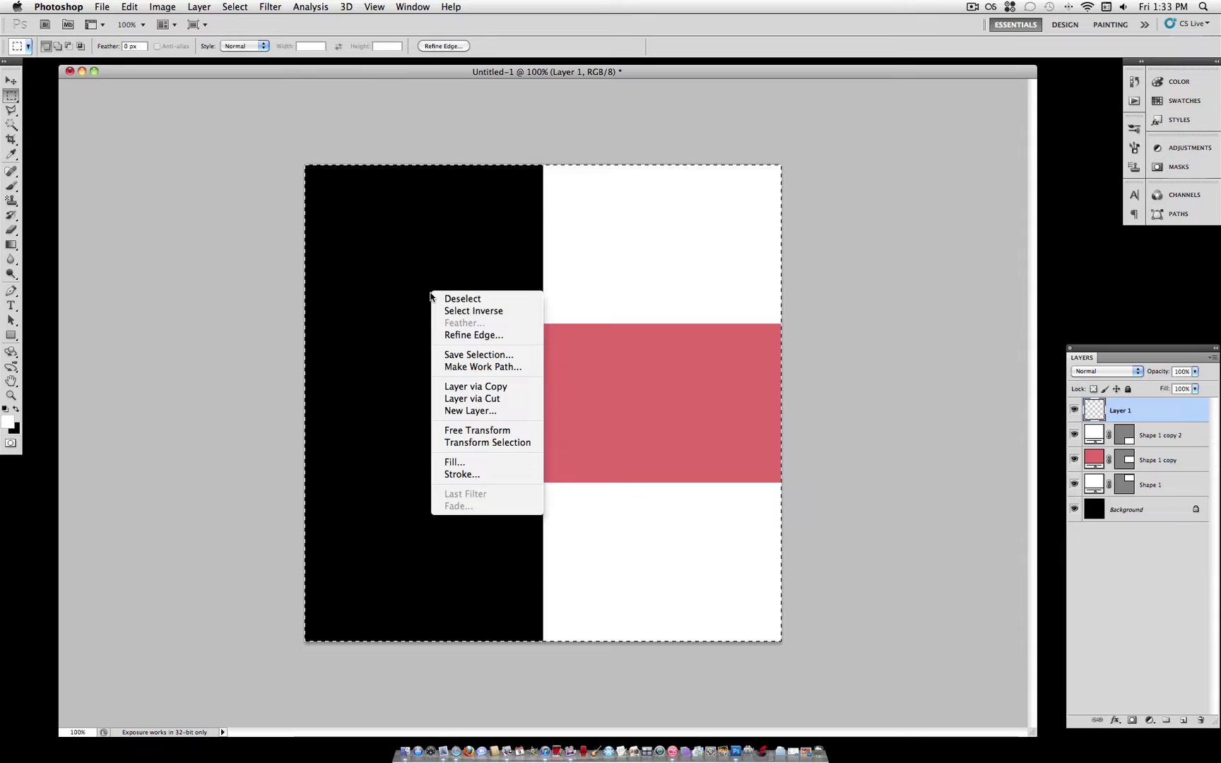
click(480, 474)
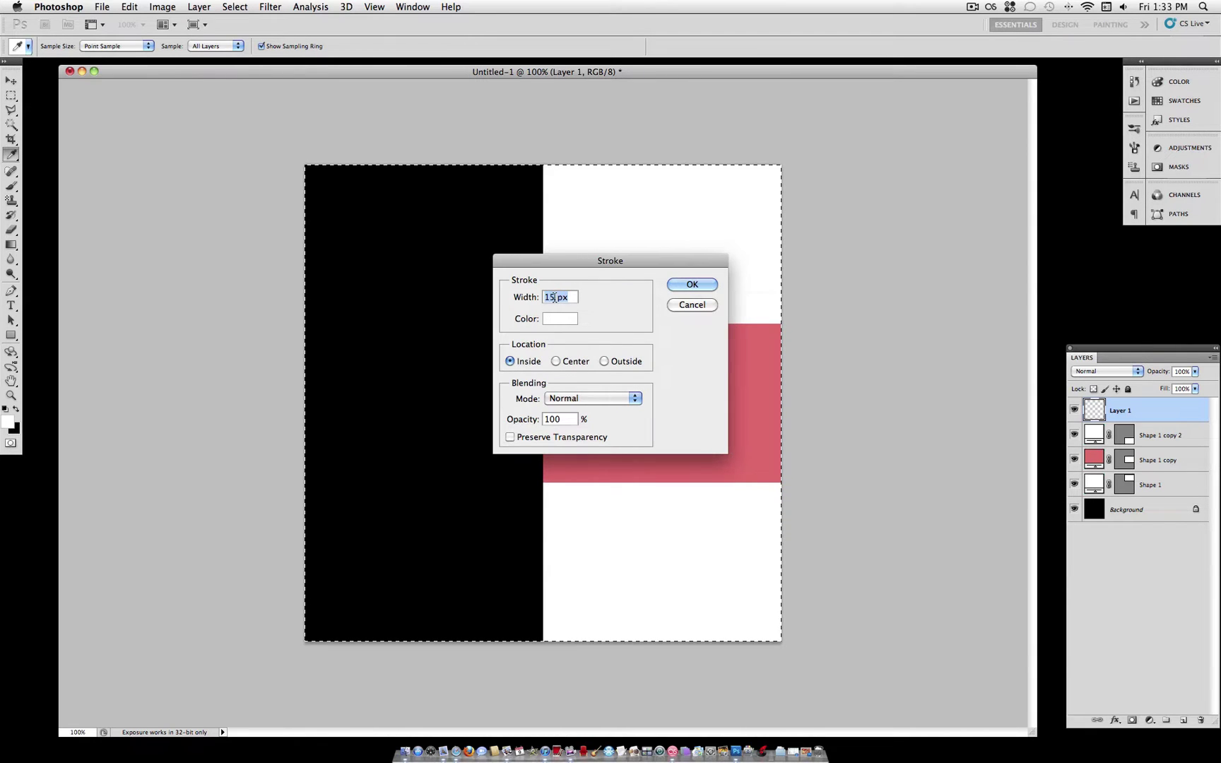
click(554, 297)
key(BackSpace)
text(3)
click(692, 284)
key(m)
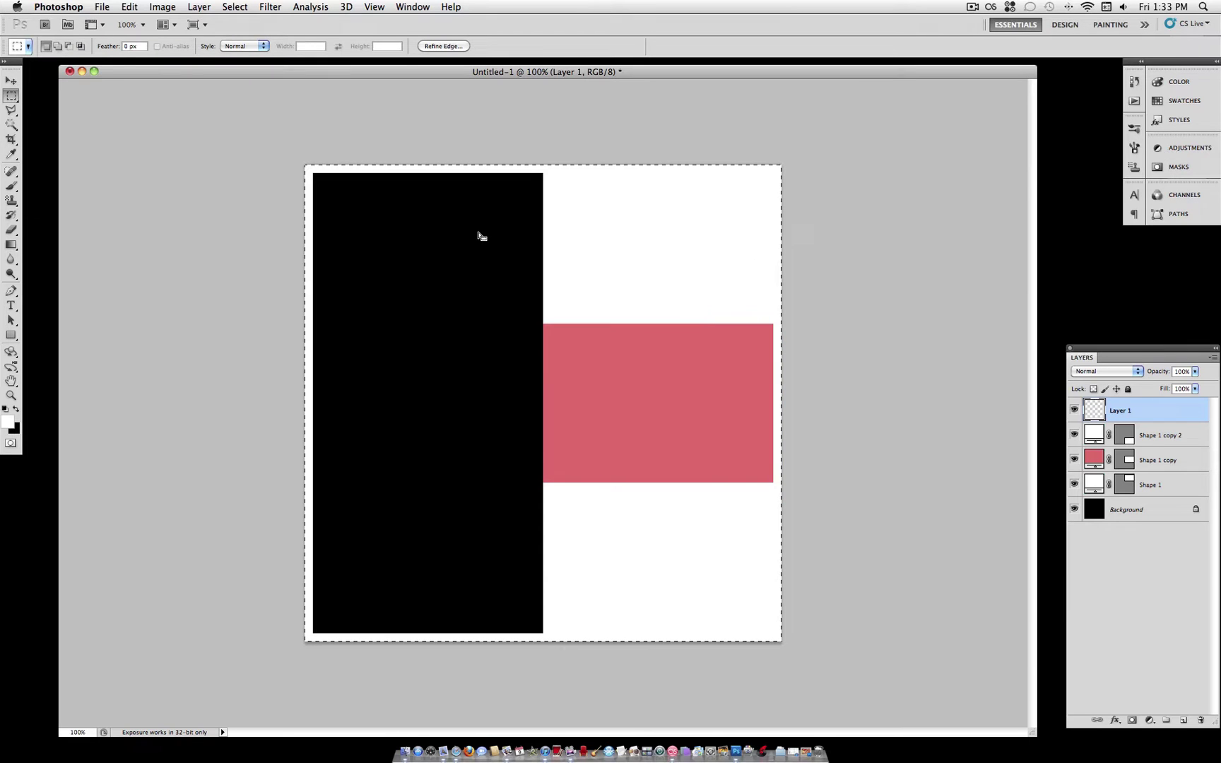
right_click(544, 215)
click(564, 222)
- Draw three white 13 px divider lines: beside the black half and above and below the pink panel
drag(11, 335, 66, 380)
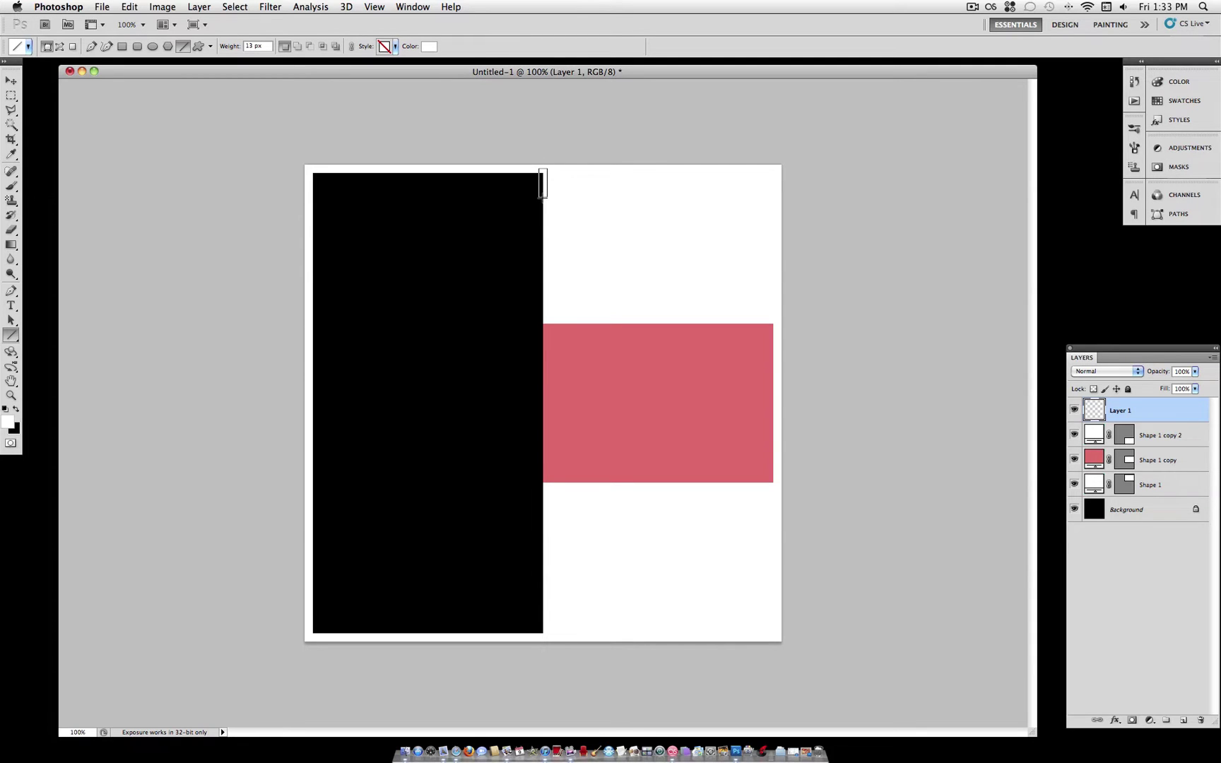
drag(543, 197, 548, 646)
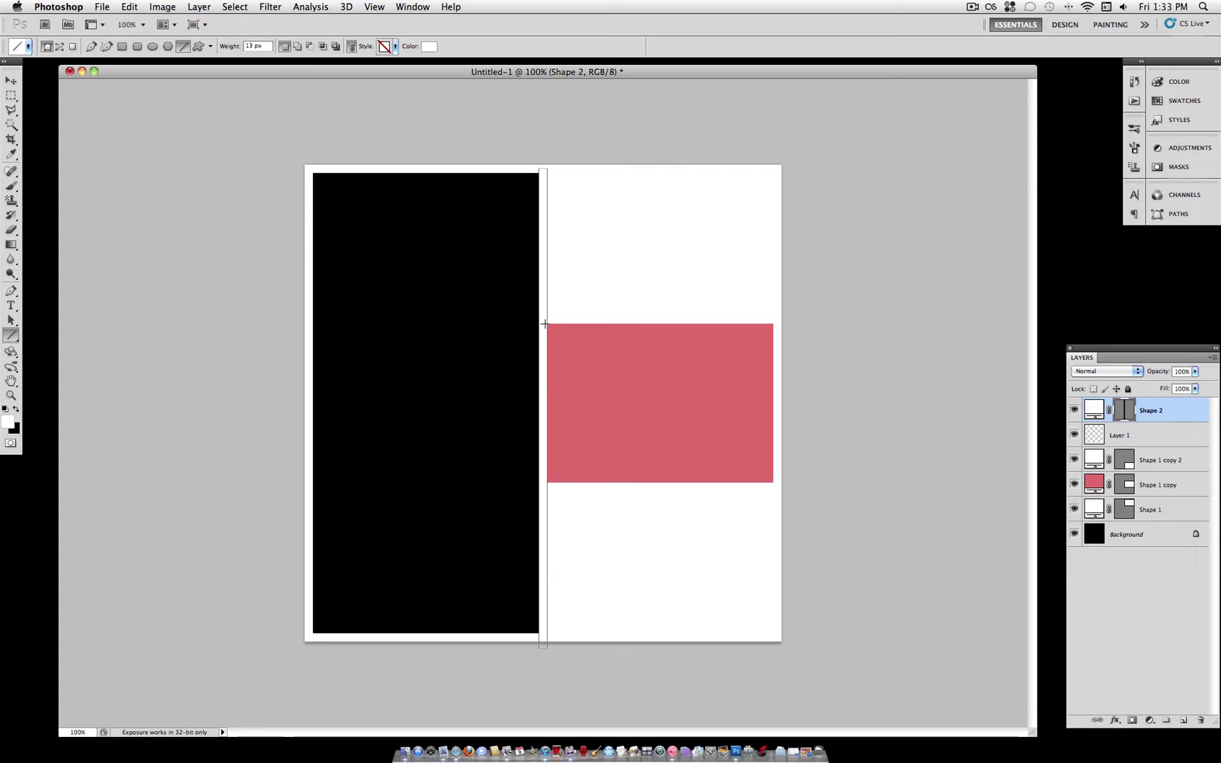
drag(549, 324, 793, 326)
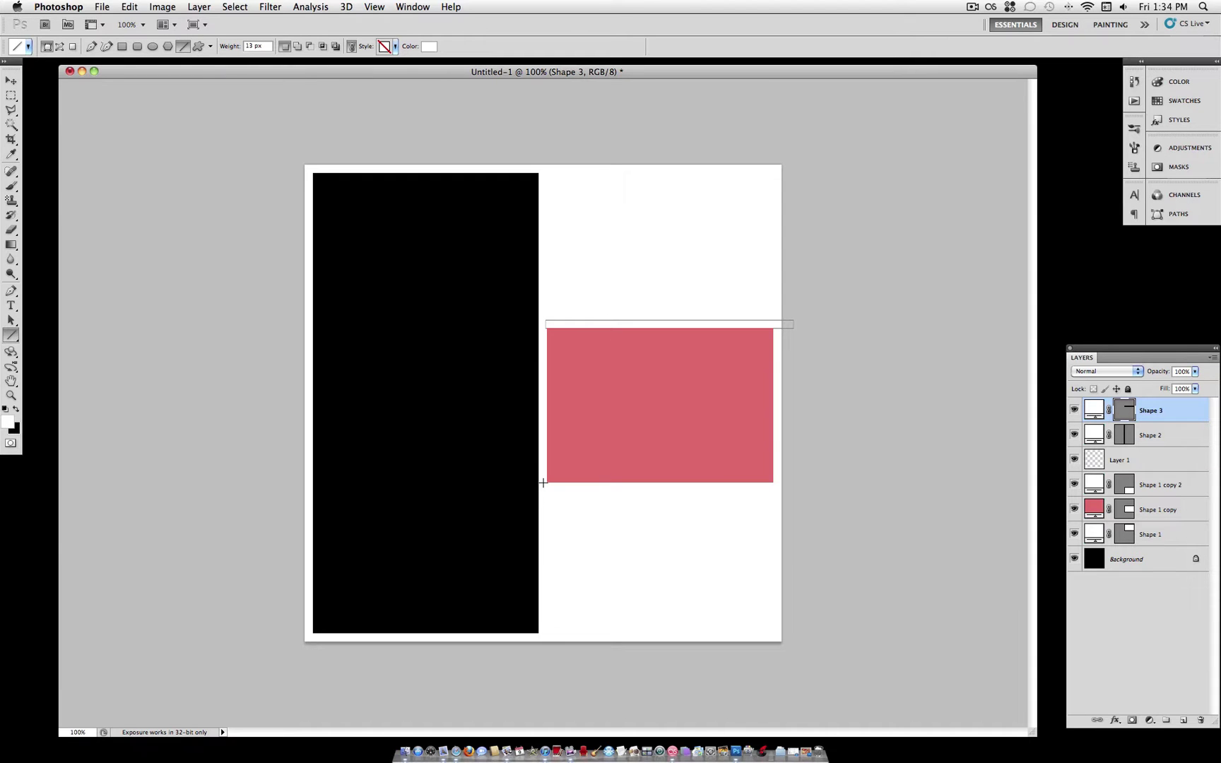
drag(543, 482, 783, 489)
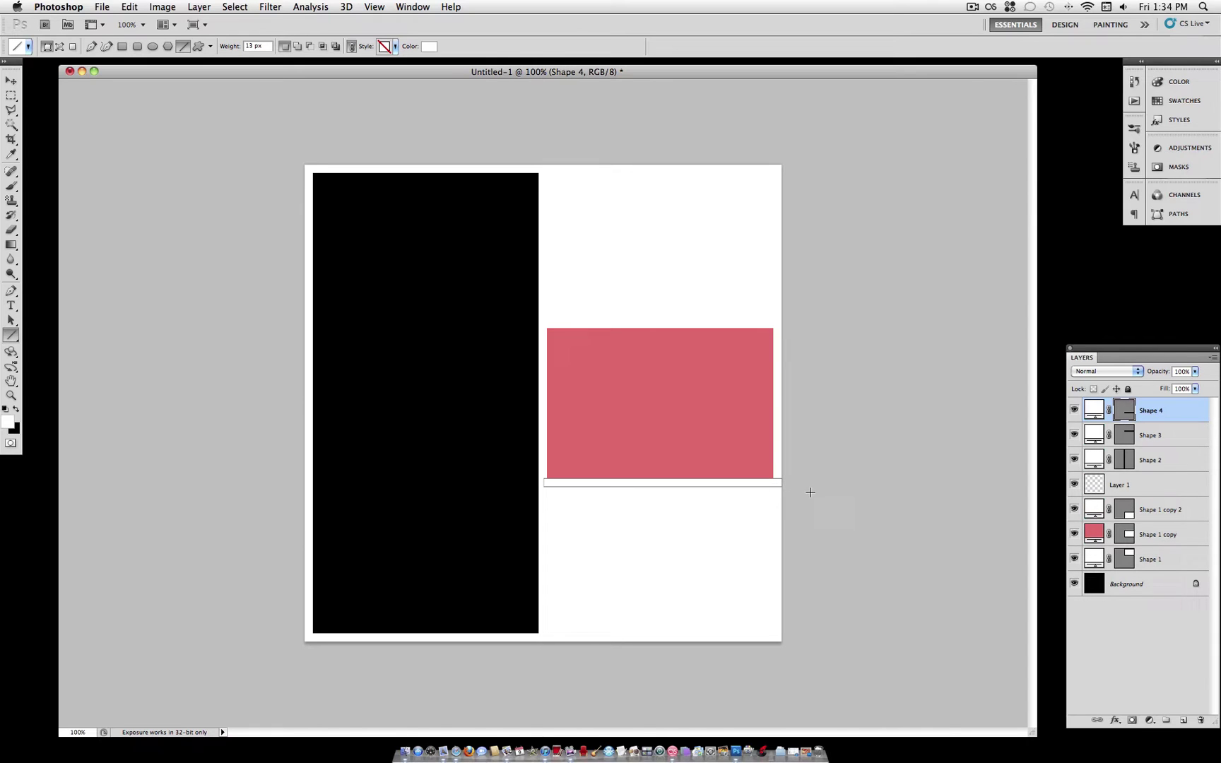
- Merge Layer 1 and Shapes 2–4 into a single layer named 'borders'
click(1172, 464)
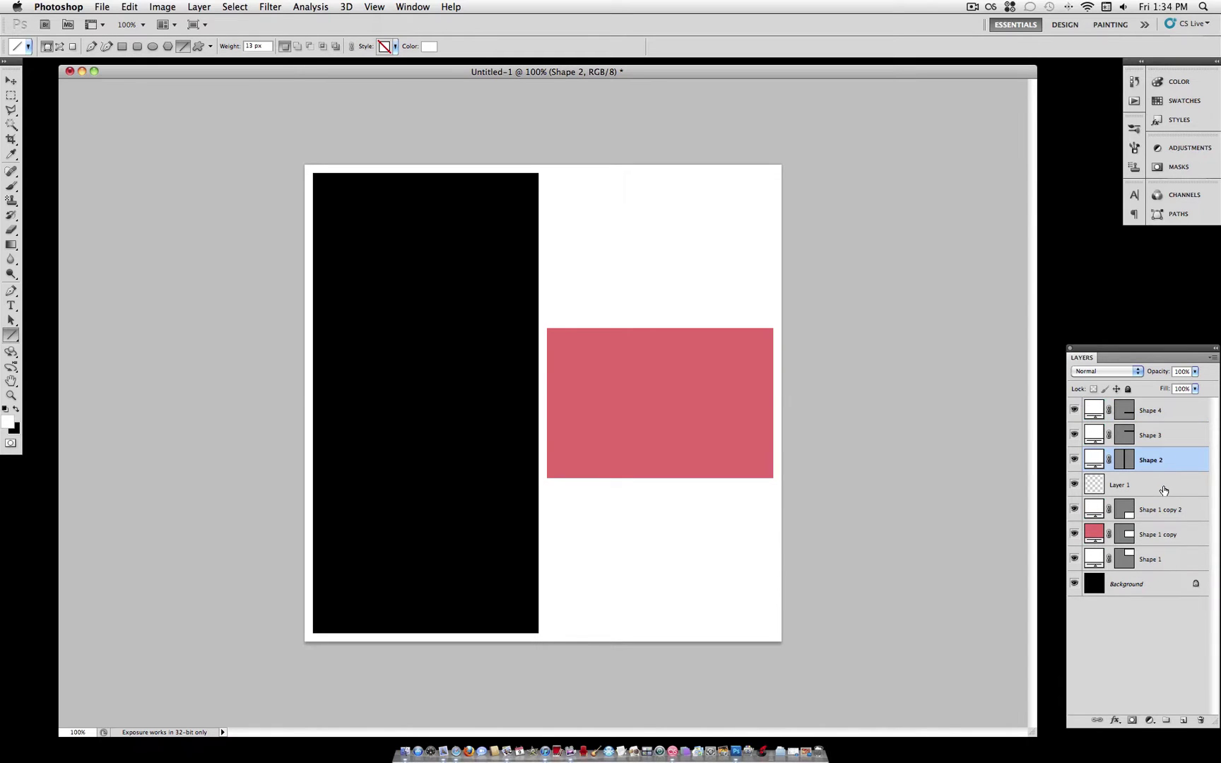
click(1164, 488)
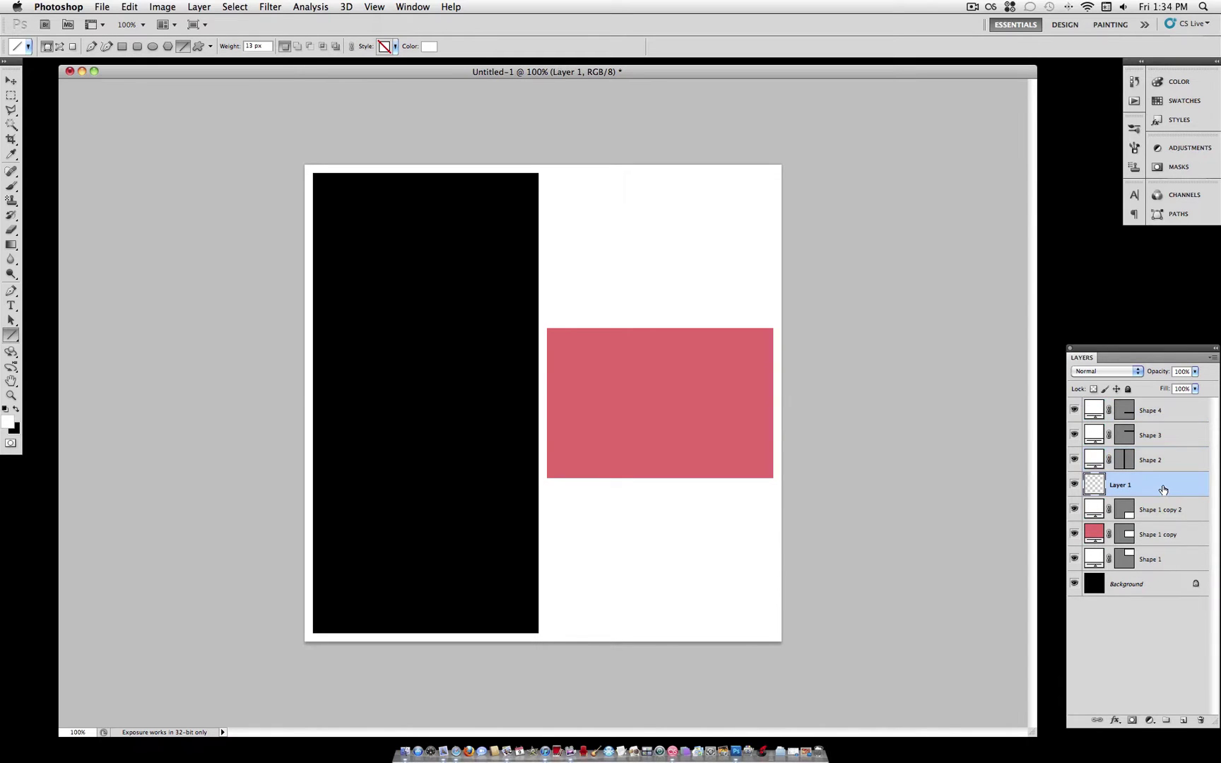
click(1164, 411)
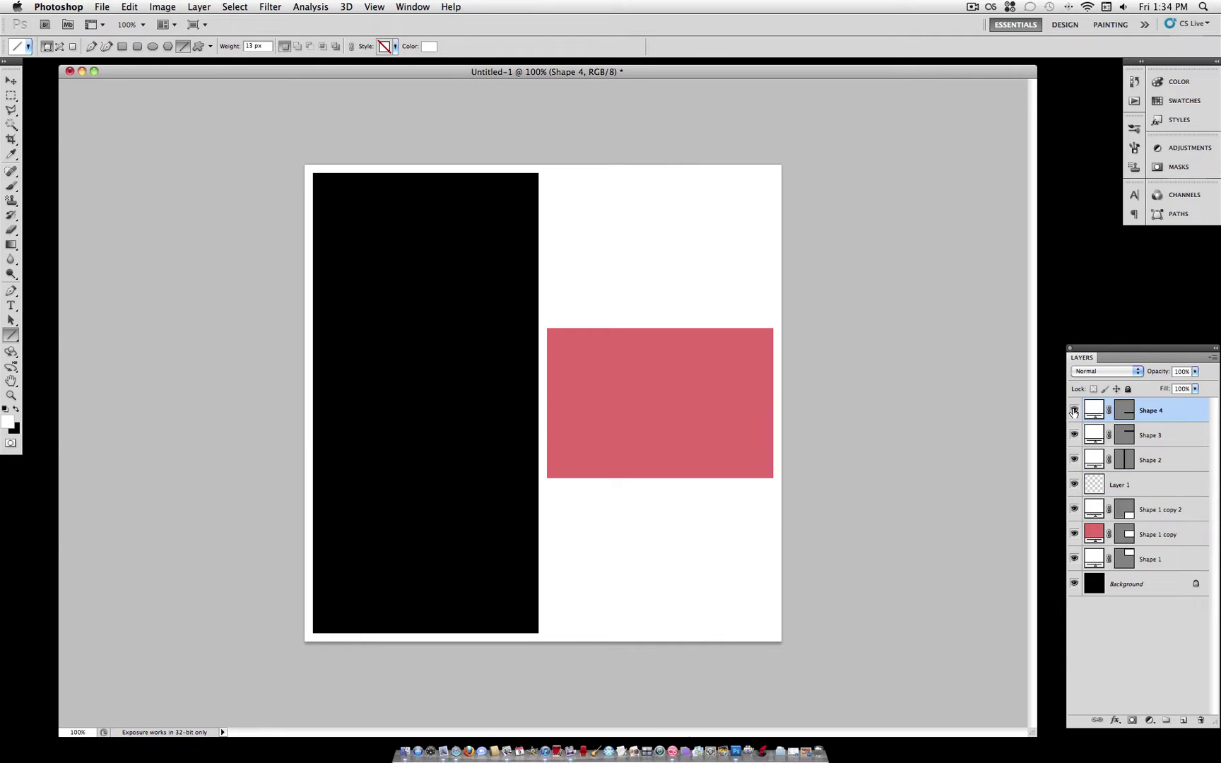
shift+click(1149, 486)
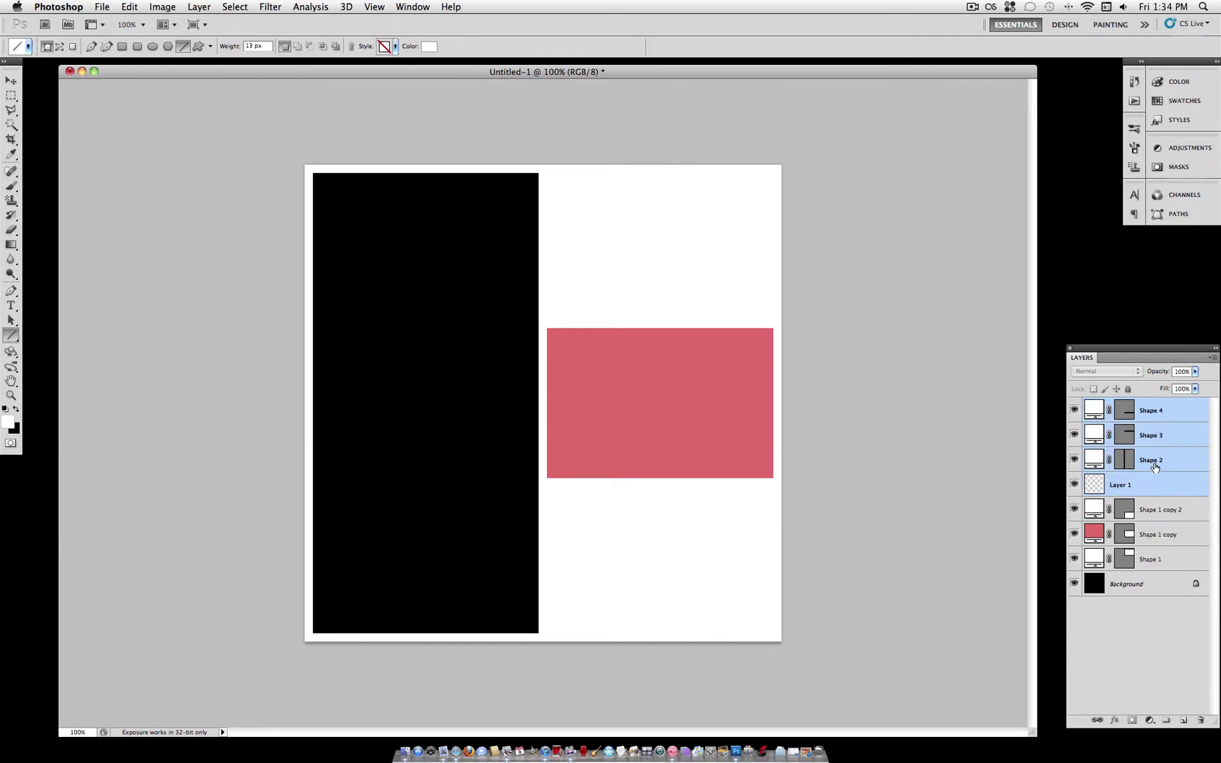
right_click(1163, 422)
click(1099, 680)
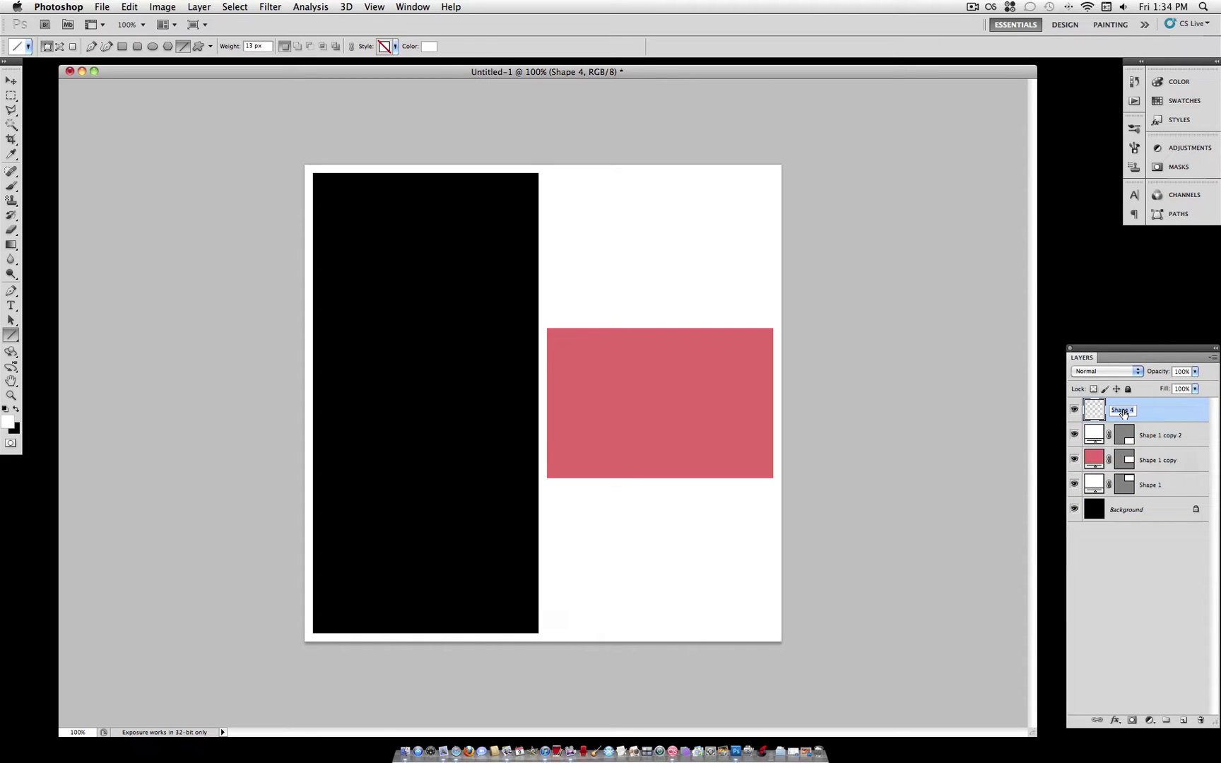
text(borders)
key(Return)
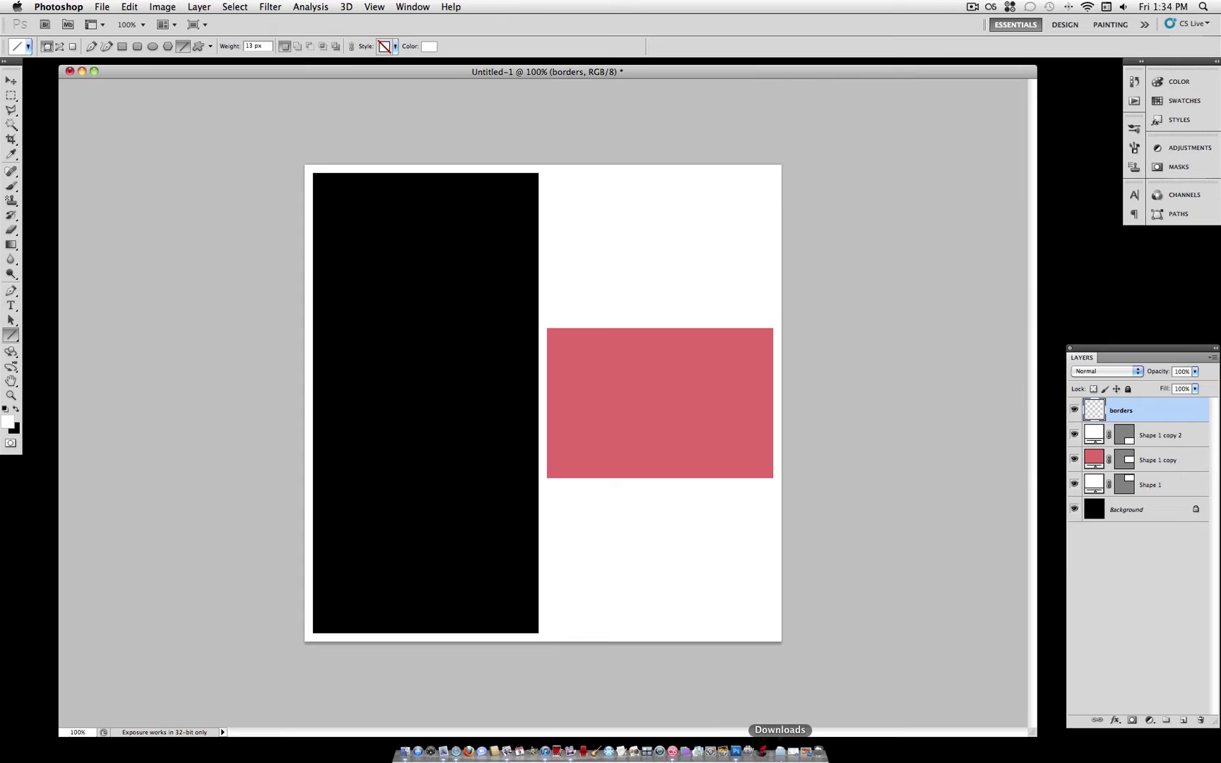
- Drag the cut-pizza photo 1360984_40789258.jpg into Untitled-1 as Layer 1
click(810, 752)
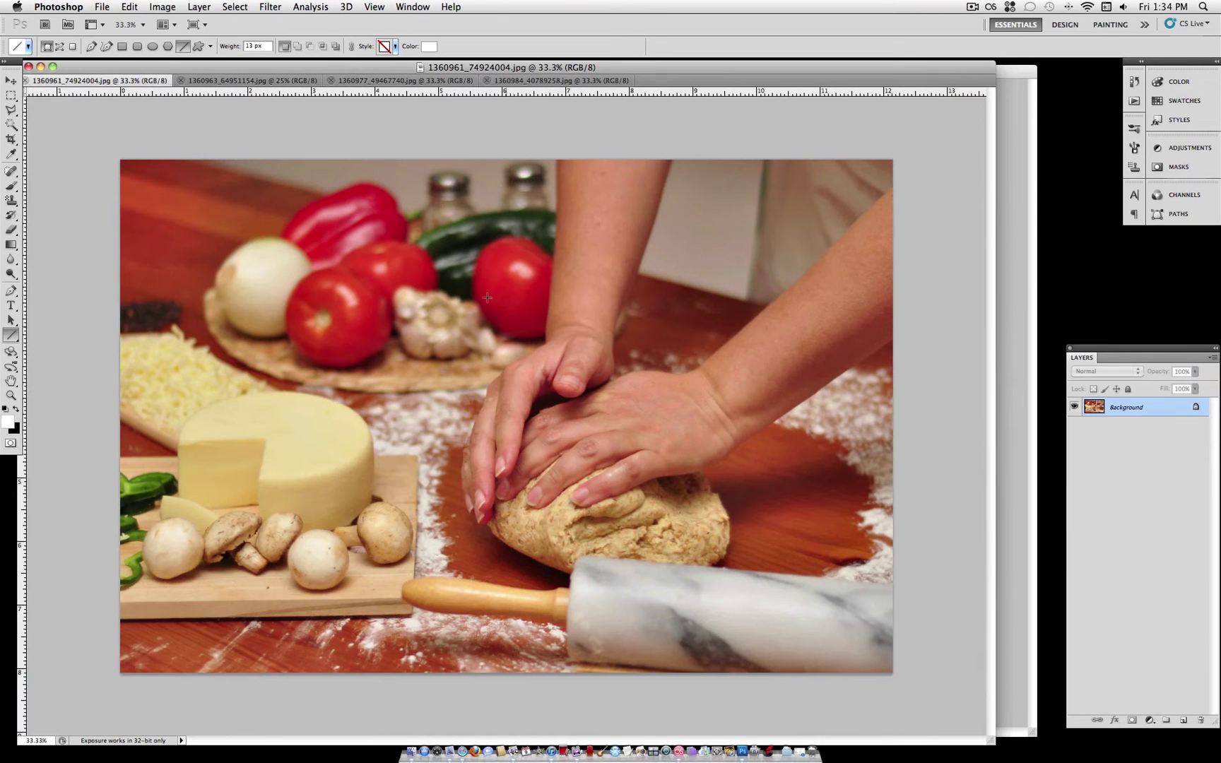
click(281, 82)
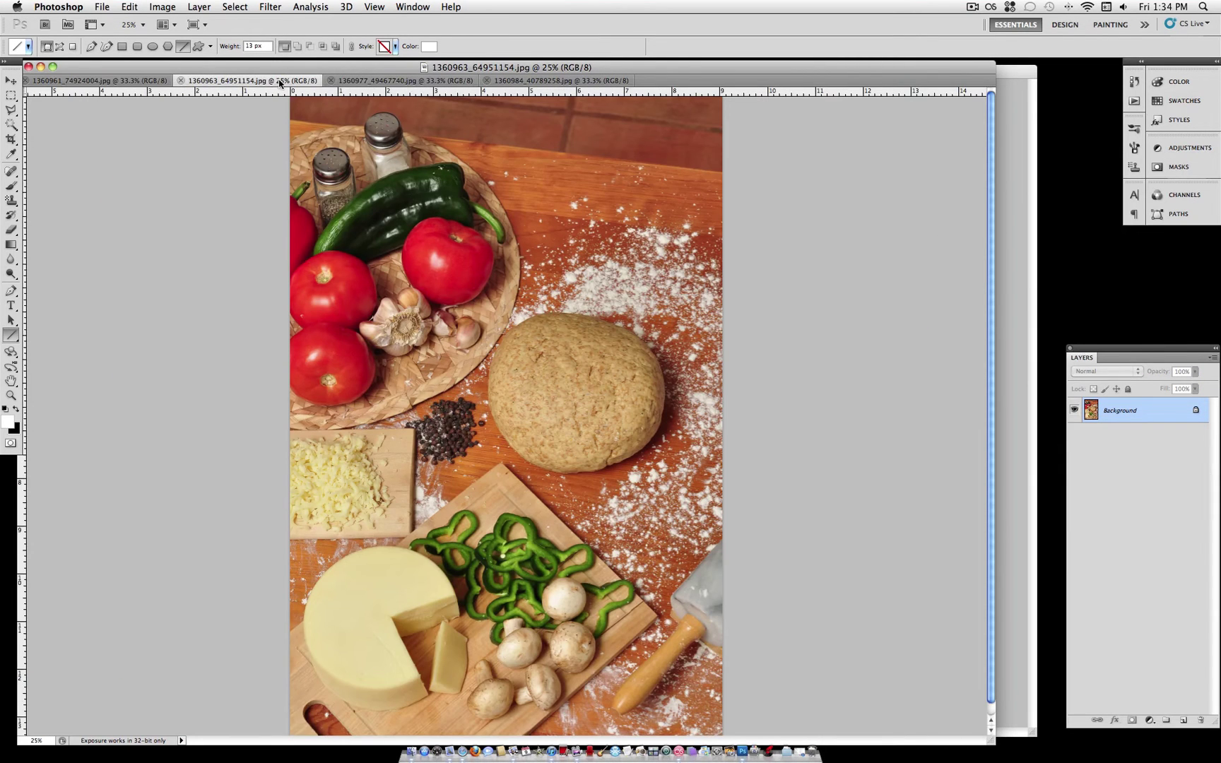
click(410, 82)
click(539, 81)
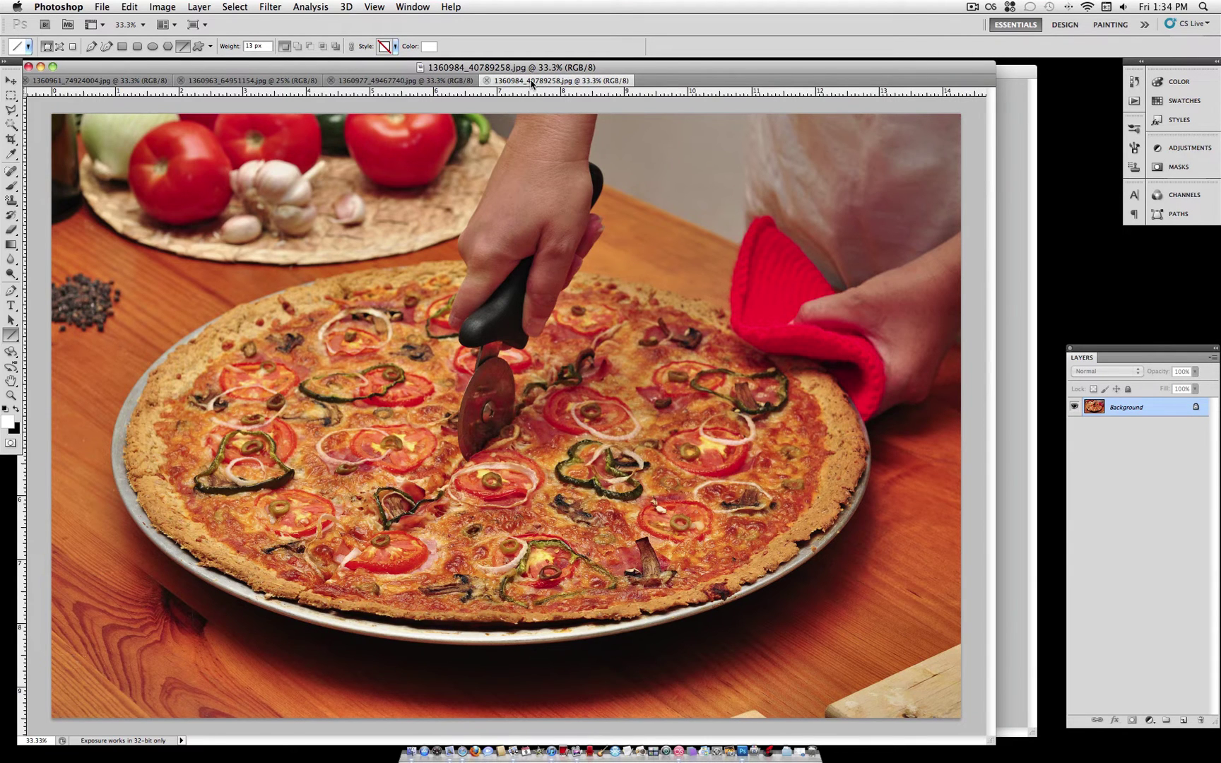
drag(534, 73, 581, 318)
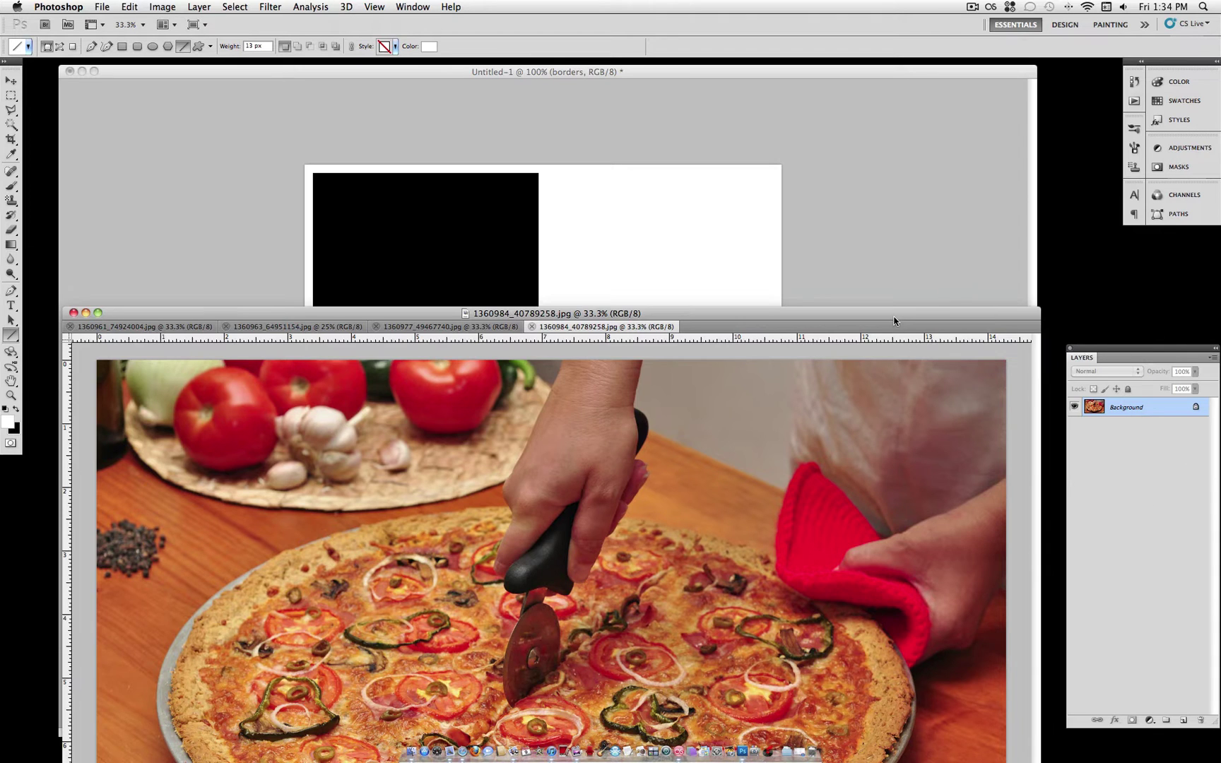
drag(894, 322, 898, 488)
drag(1094, 408, 573, 398)
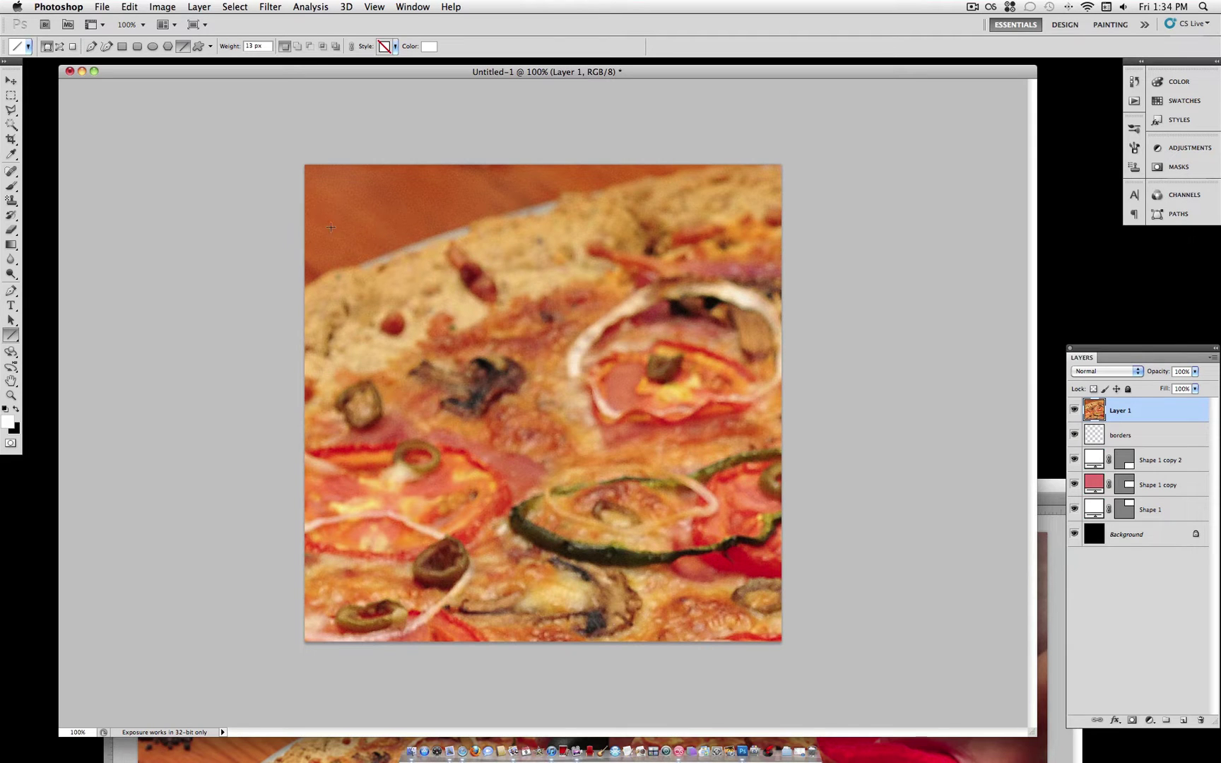
- Free-transform the pizza photo on Layer 1, shrinking it and centring it over the canvas
key(super+t)
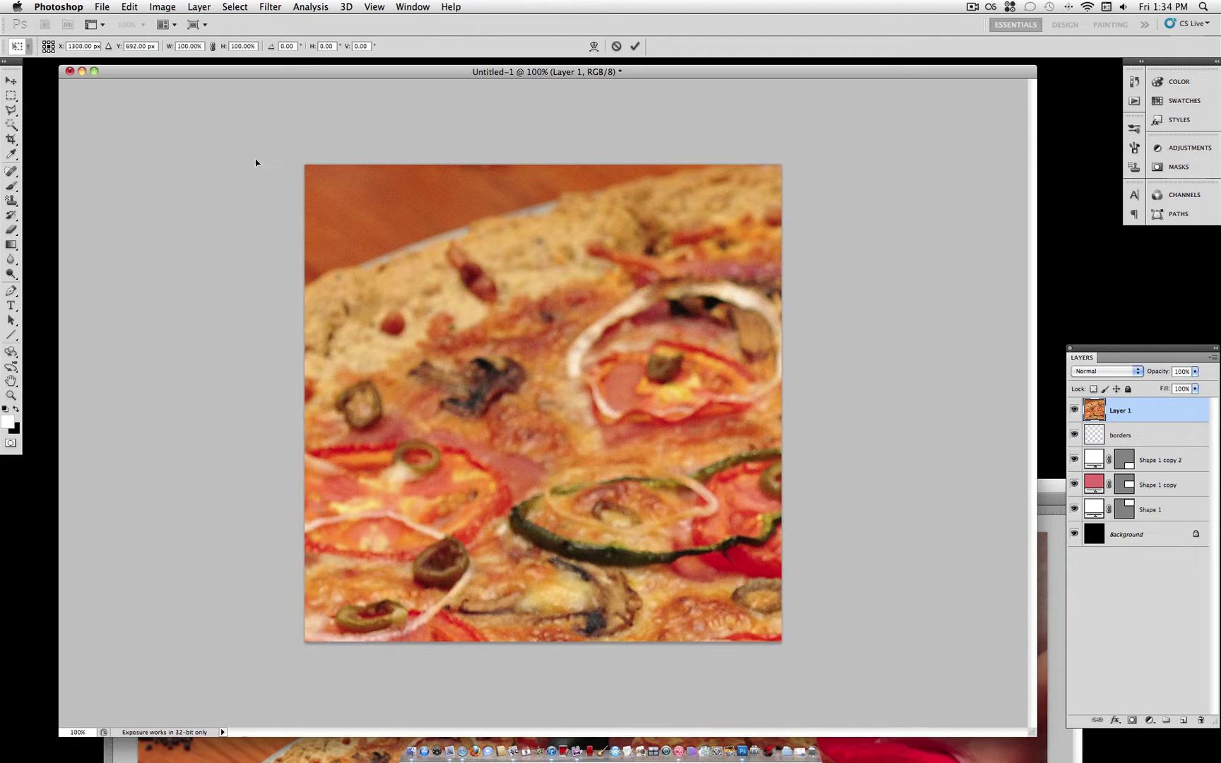
drag(331, 221, 694, 634)
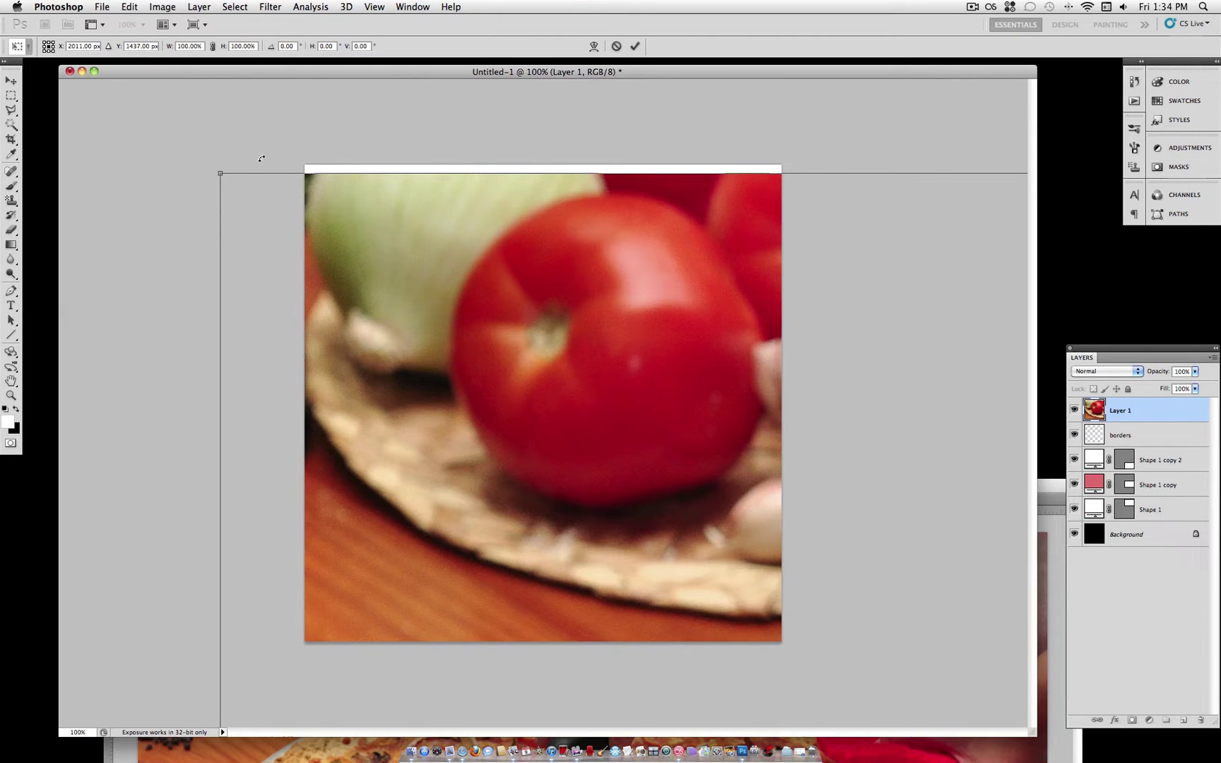
drag(285, 241, 245, 194)
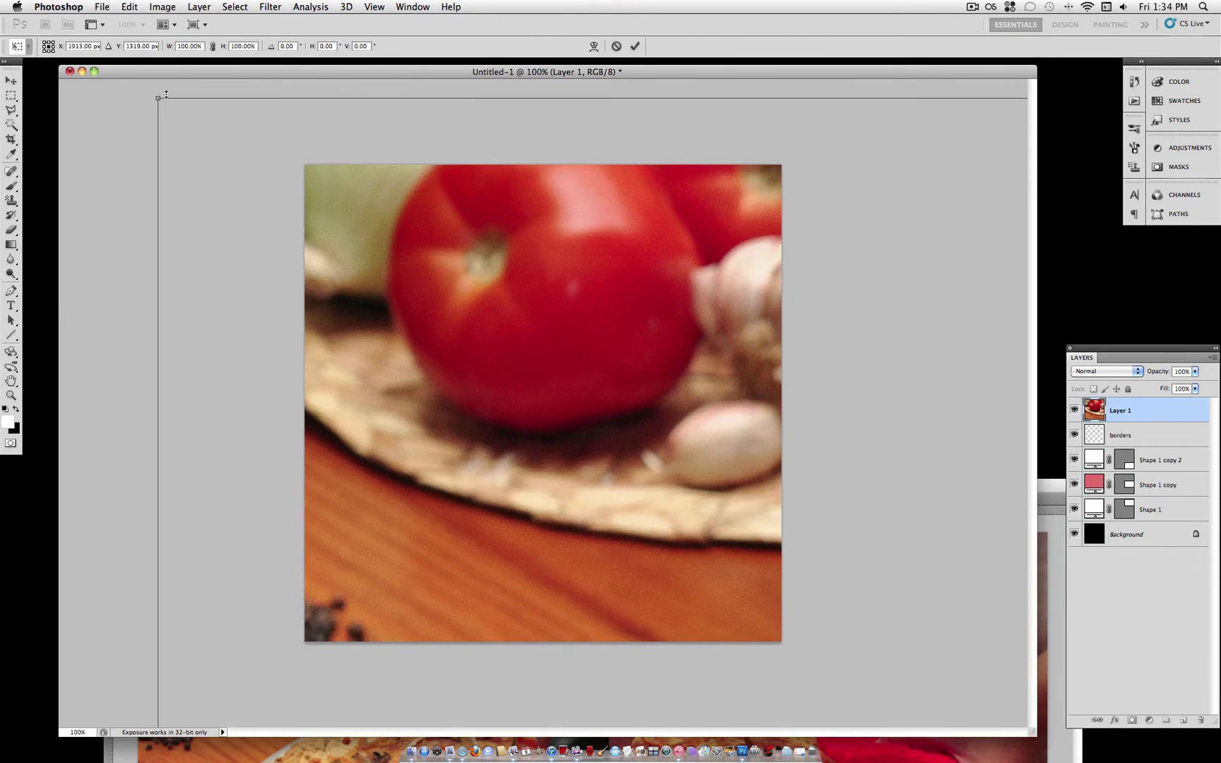
drag(156, 98, 567, 423)
drag(661, 458, 297, 255)
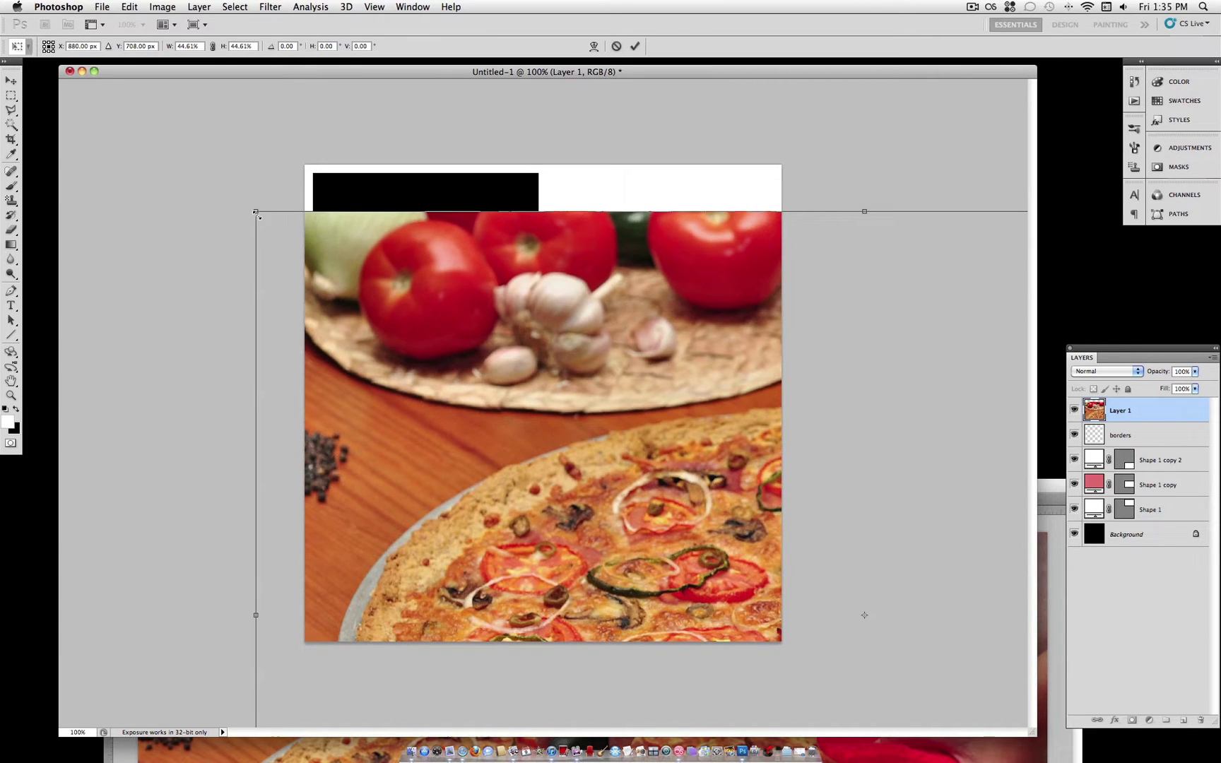
drag(256, 211, 551, 387)
drag(722, 510, 347, 313)
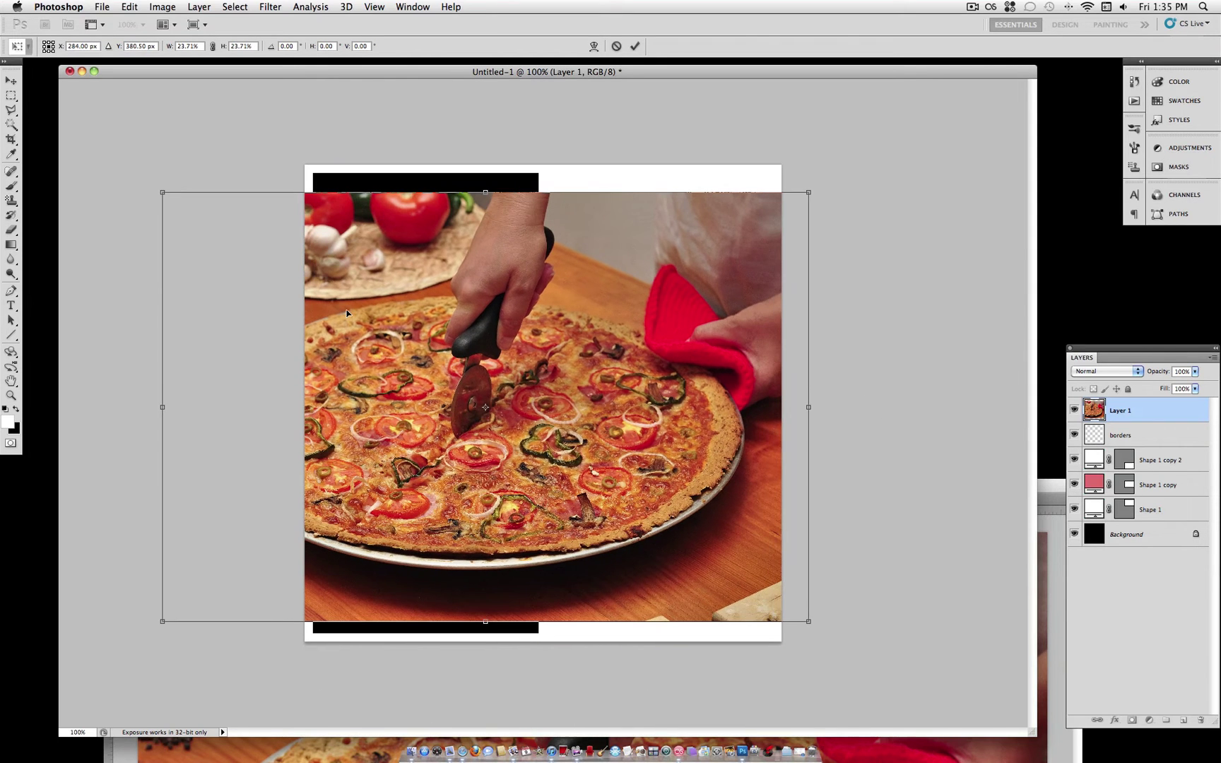
drag(161, 193, 128, 171)
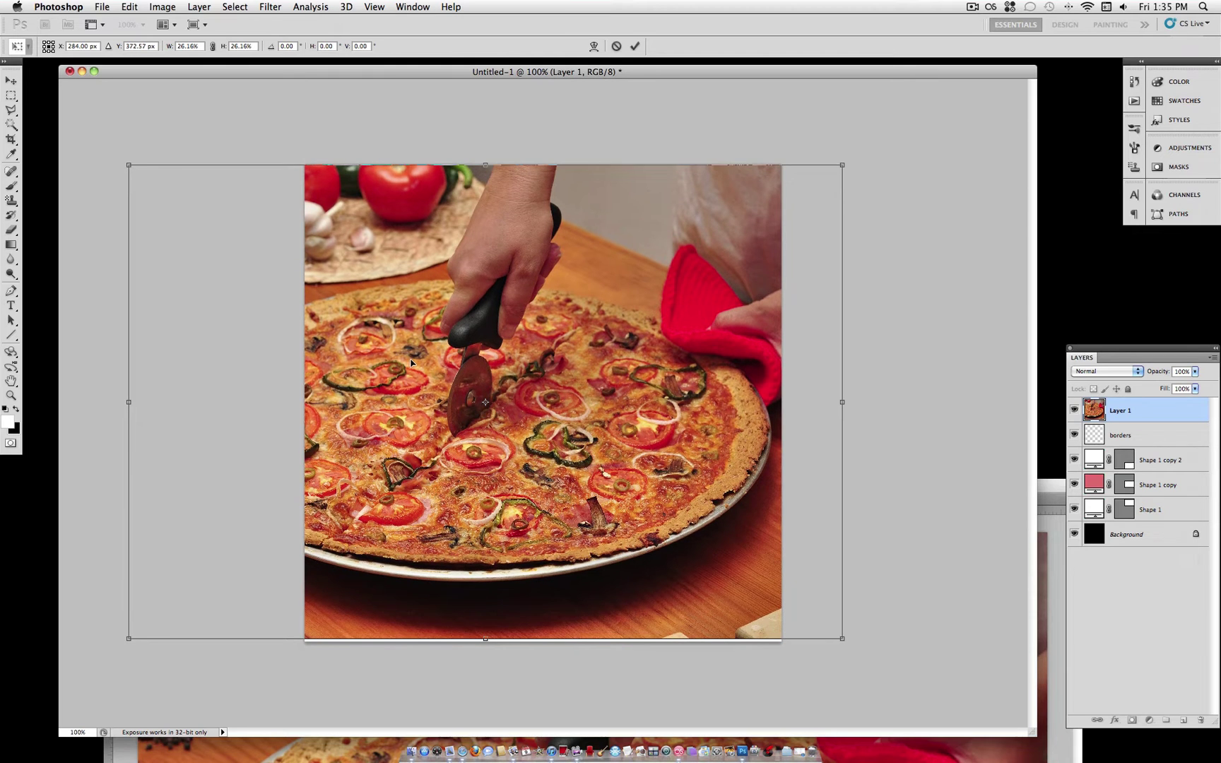
drag(405, 368, 378, 368)
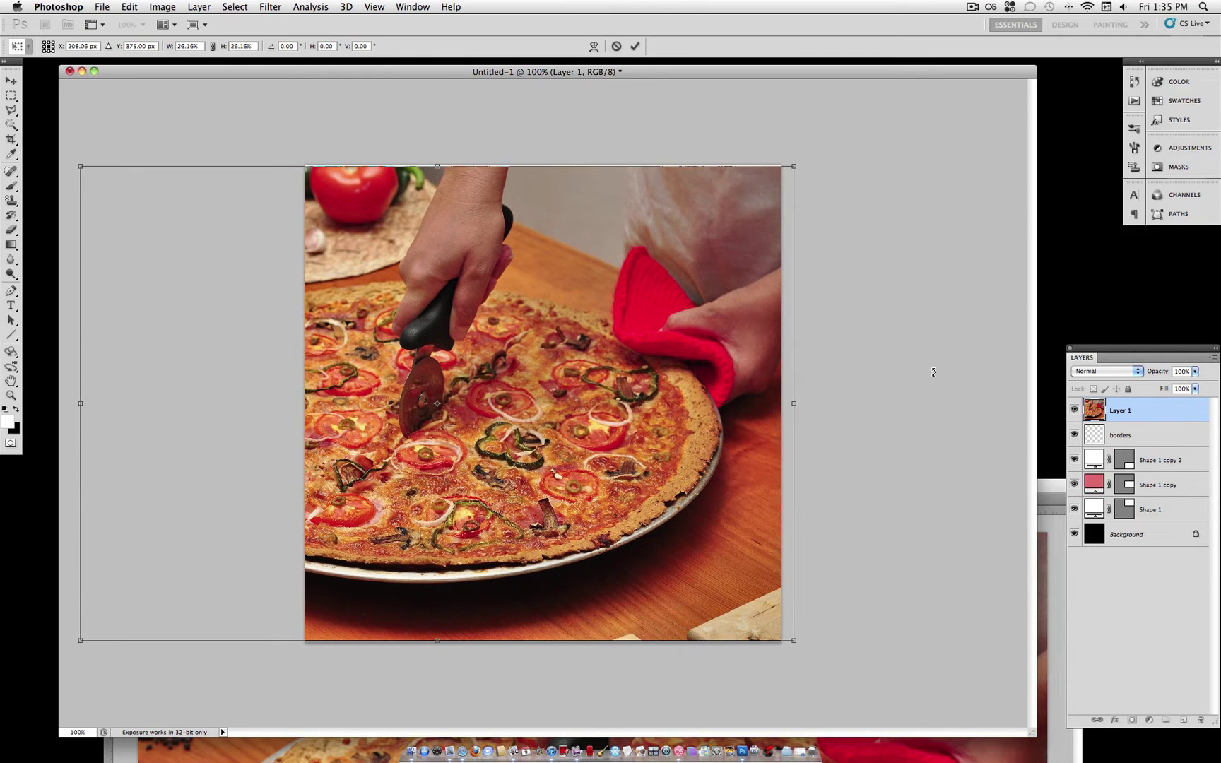
- Tilt the photo -15°, enlarge it to about 29% and commit the transform
drag(924, 317, 898, 276)
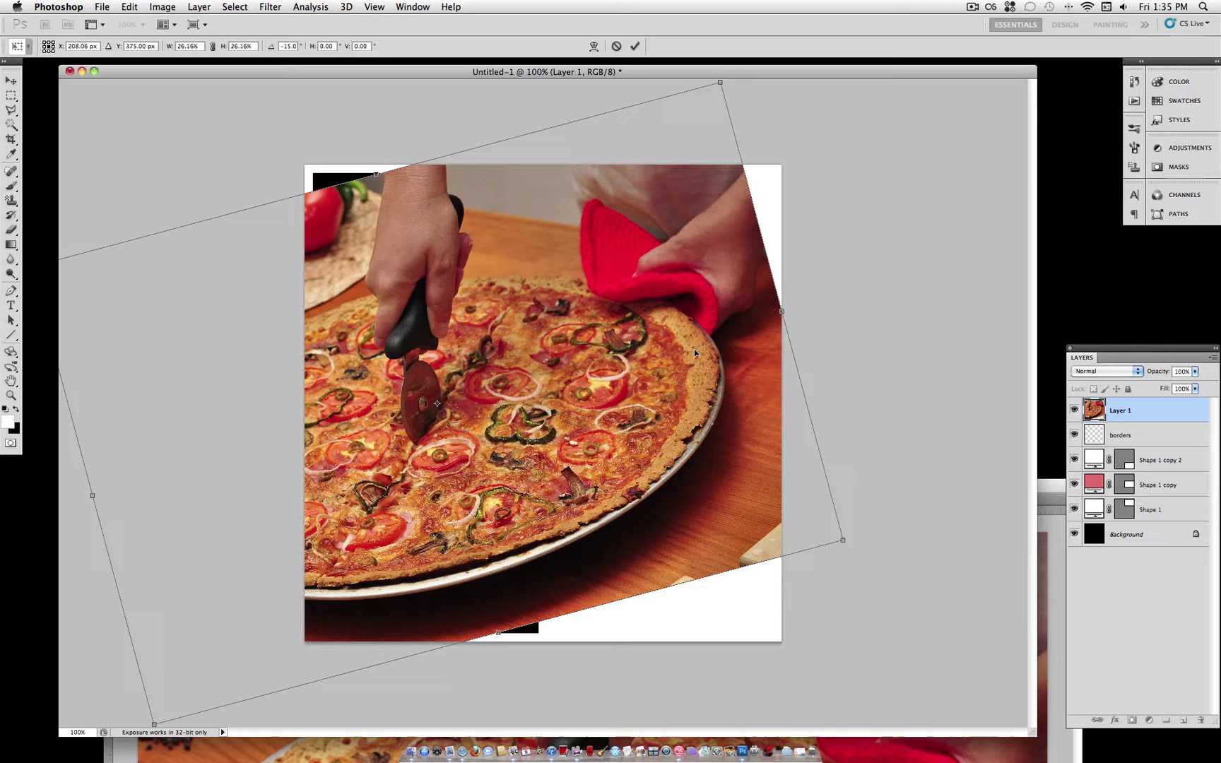
drag(665, 358, 643, 353)
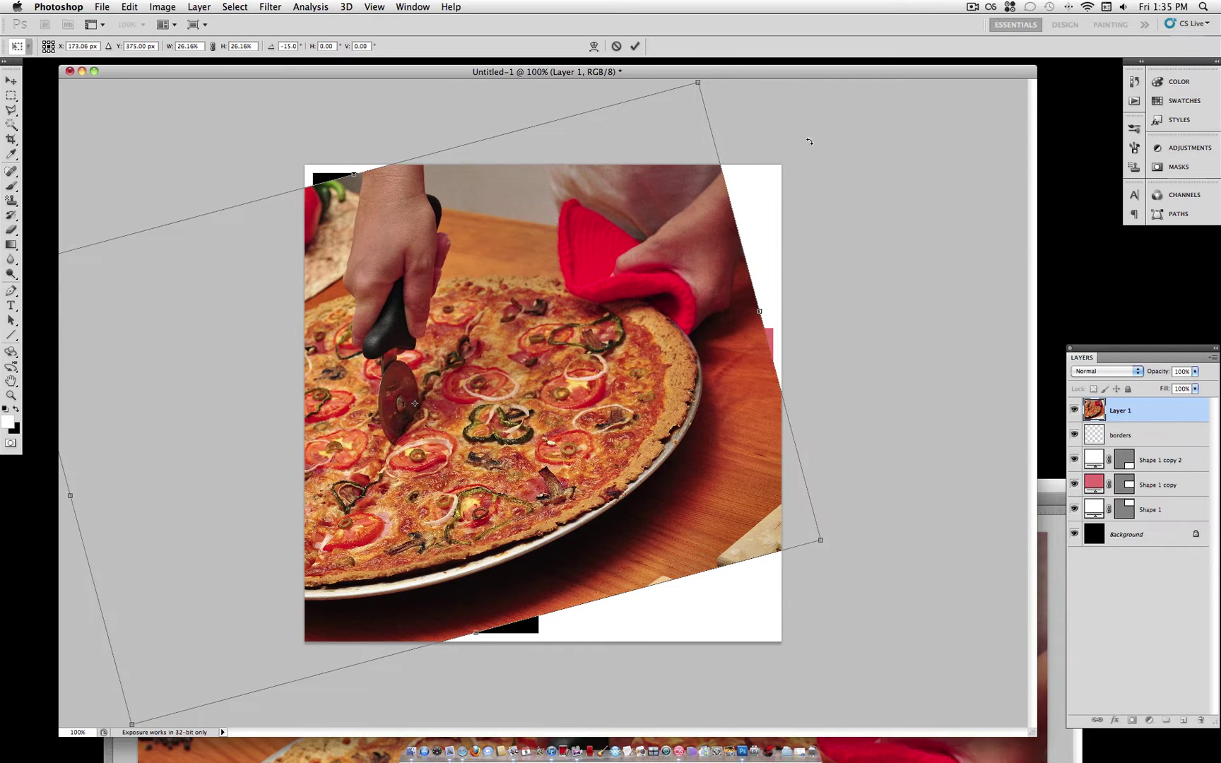
drag(822, 541, 859, 555)
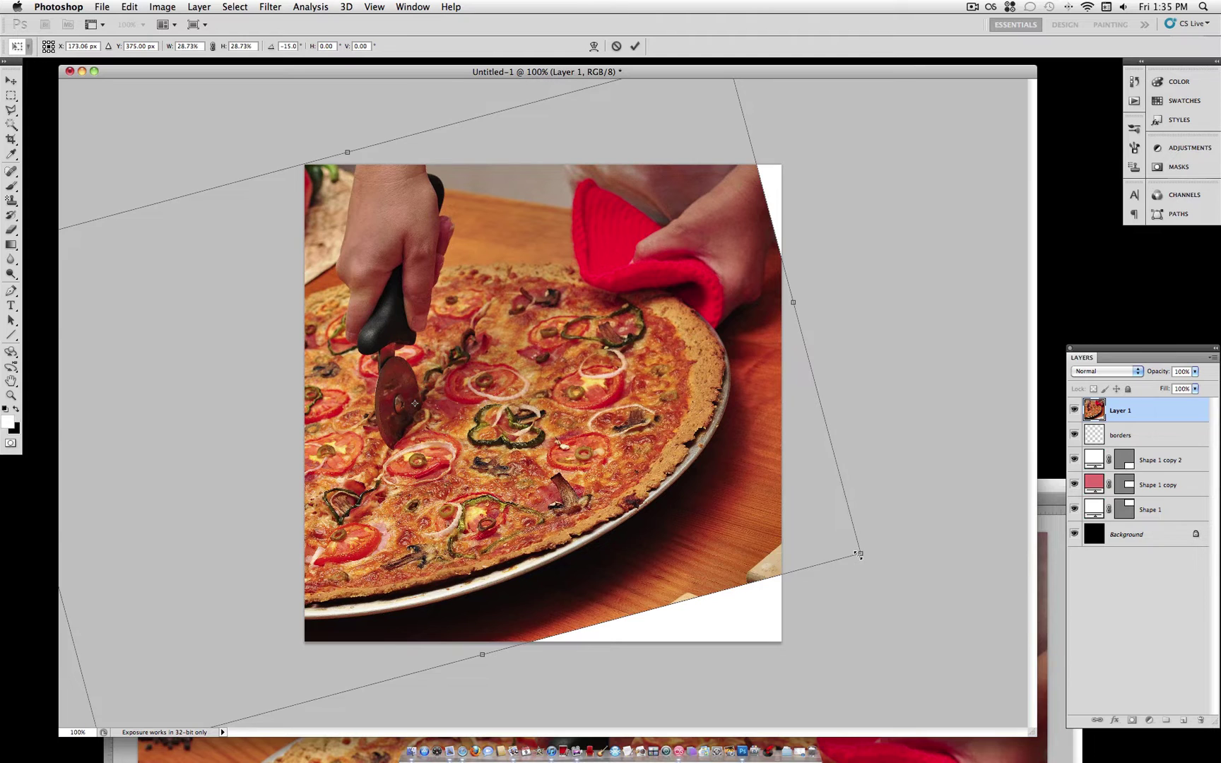
key(Return)
key(u)
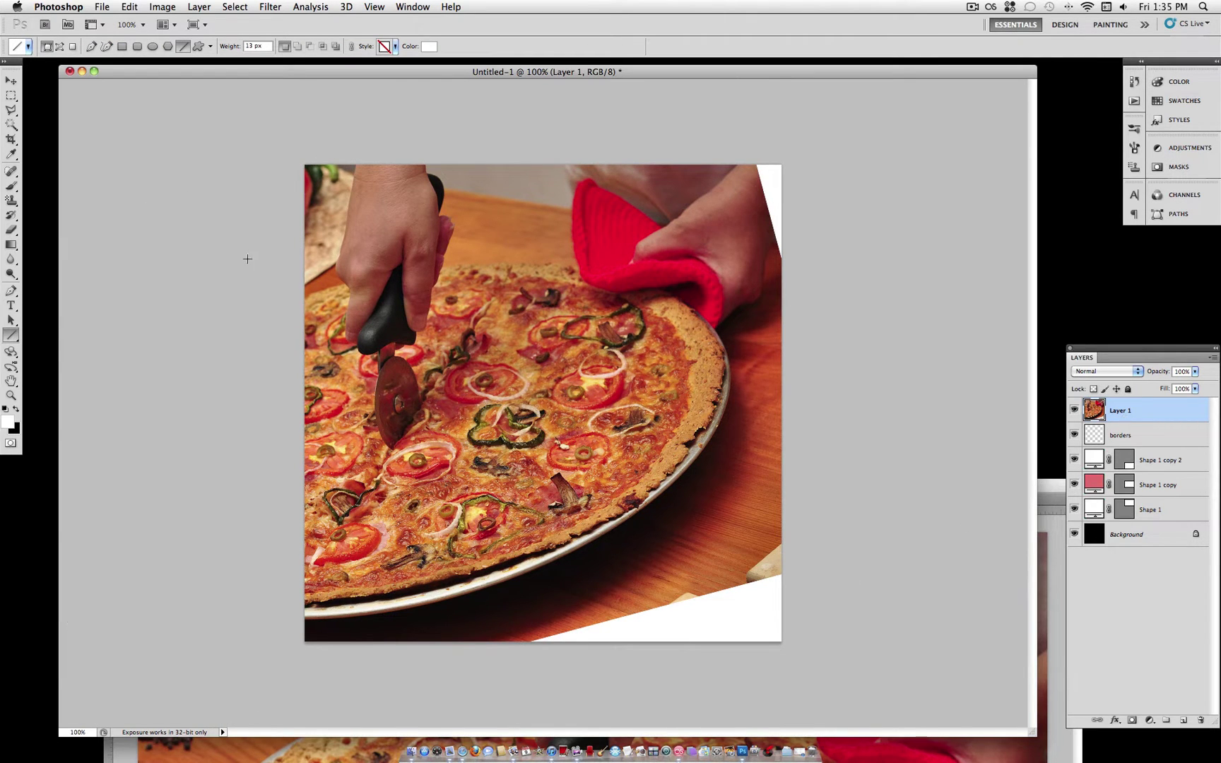
- With the Move tool, drop Layer 1 below Shape 1, just above Background
click(10, 82)
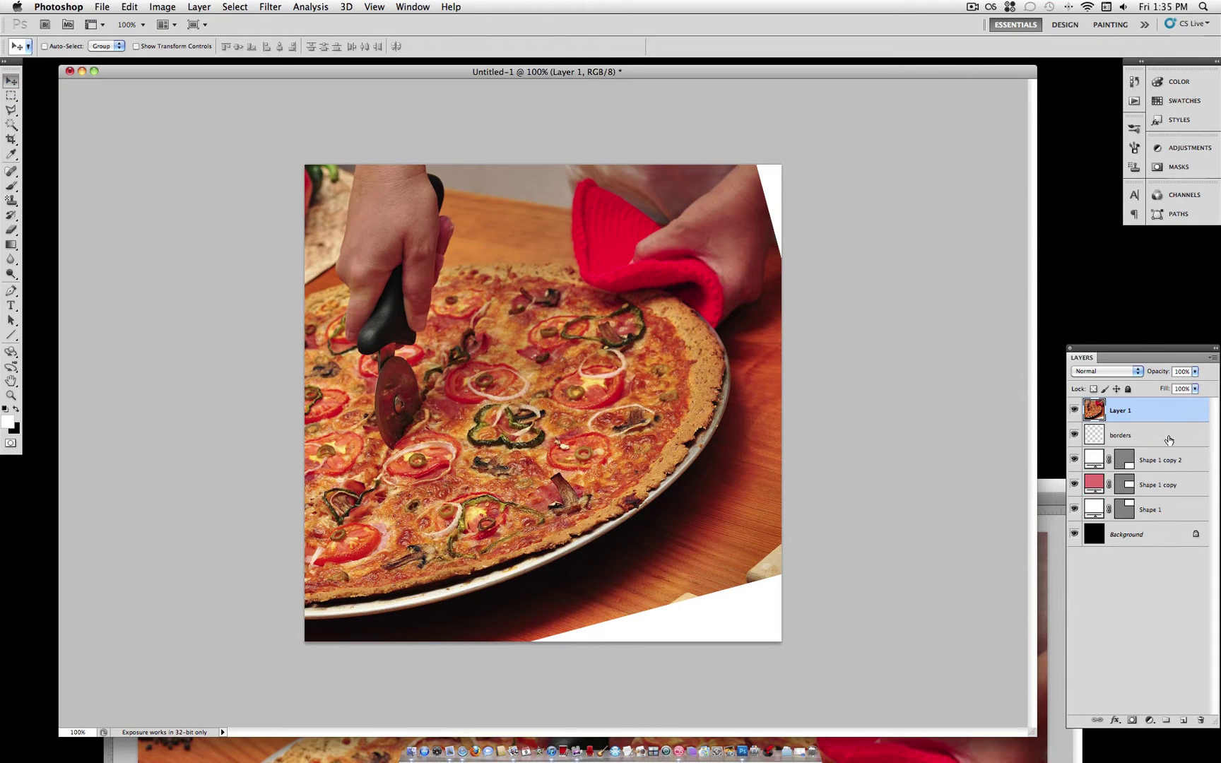
drag(1152, 412, 1150, 515)
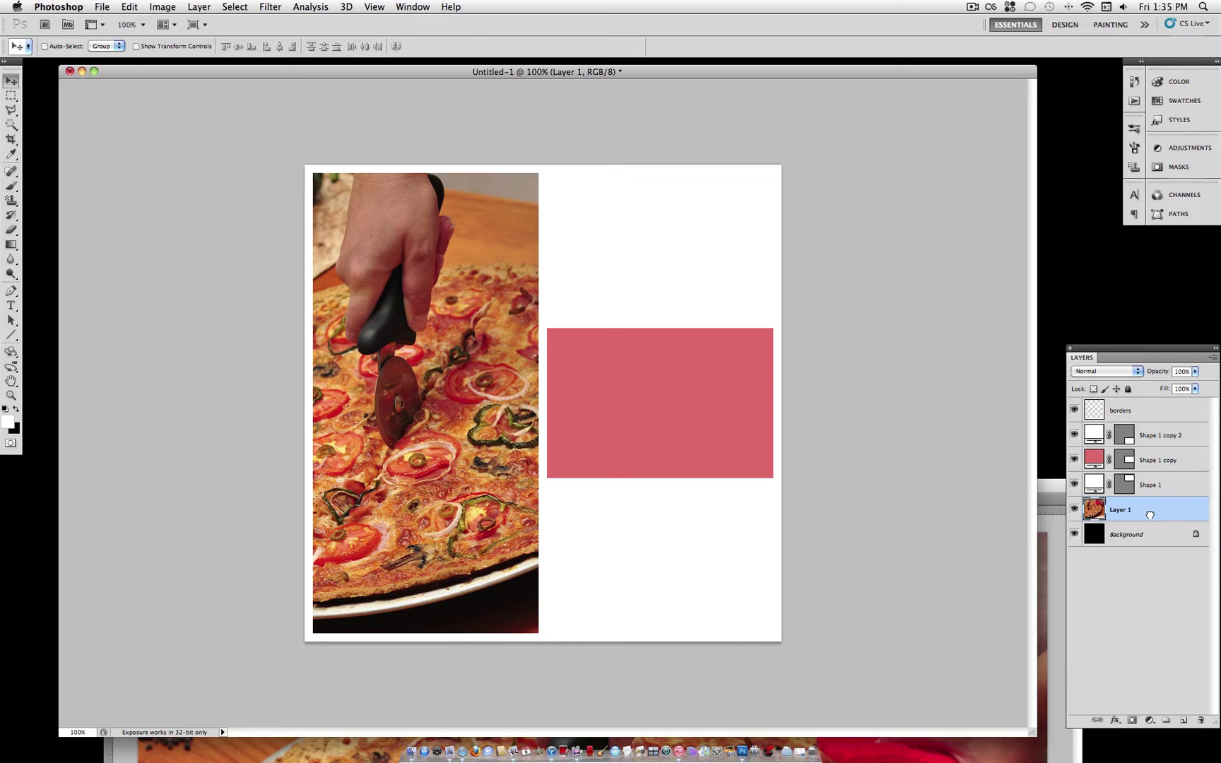
- Copy the cheese-sprinkling pizza photo into the collage as Layer 2, placed above Shape 1
click(822, 753)
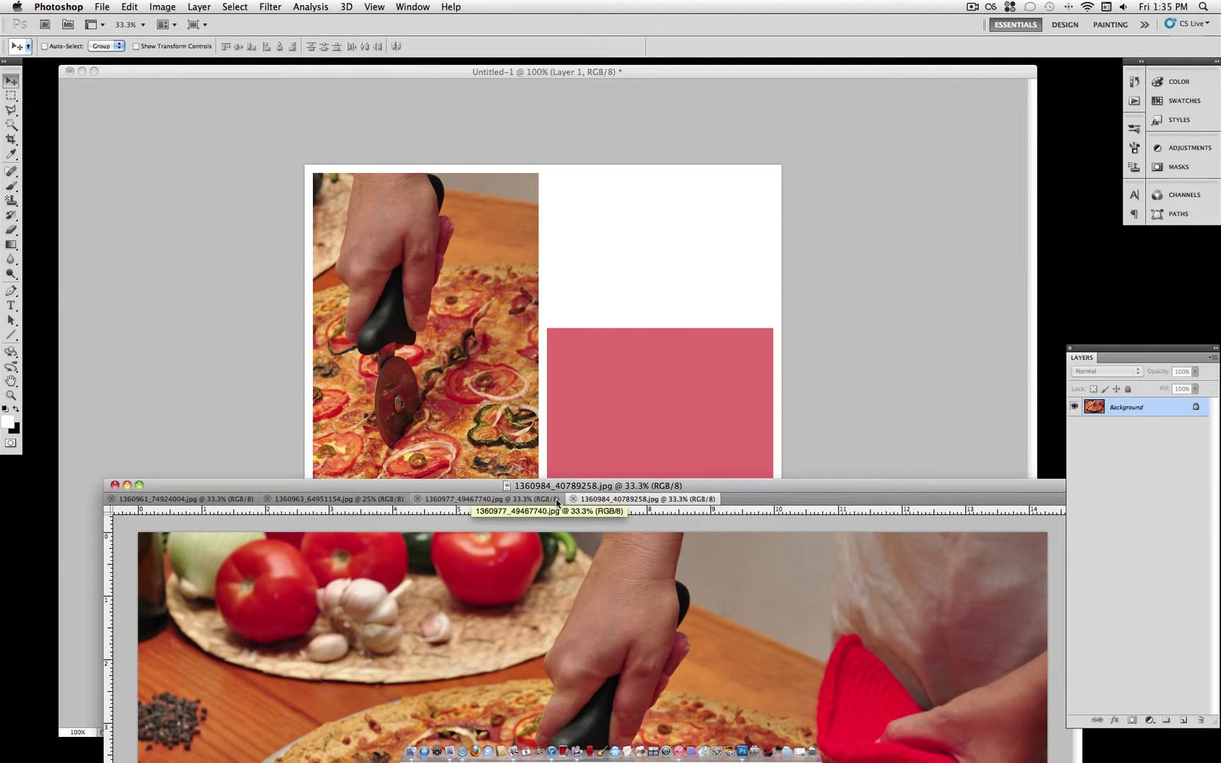
click(575, 500)
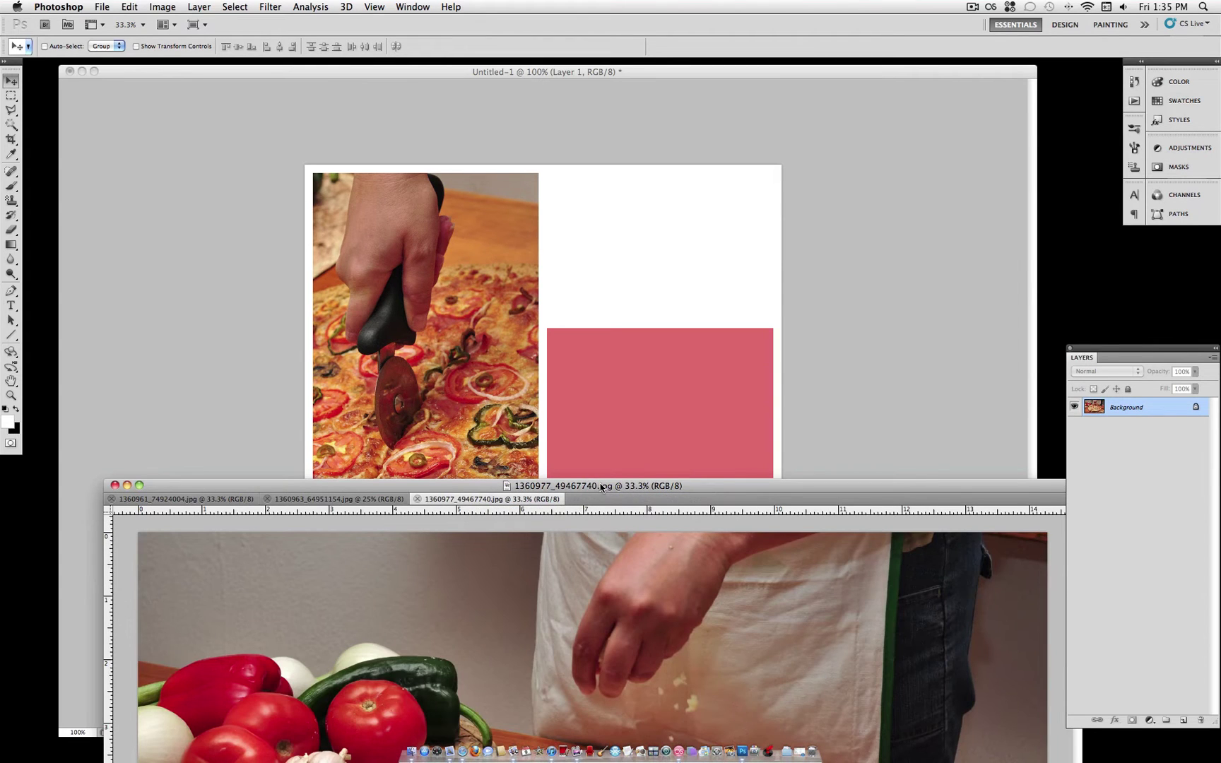
drag(600, 488, 622, 541)
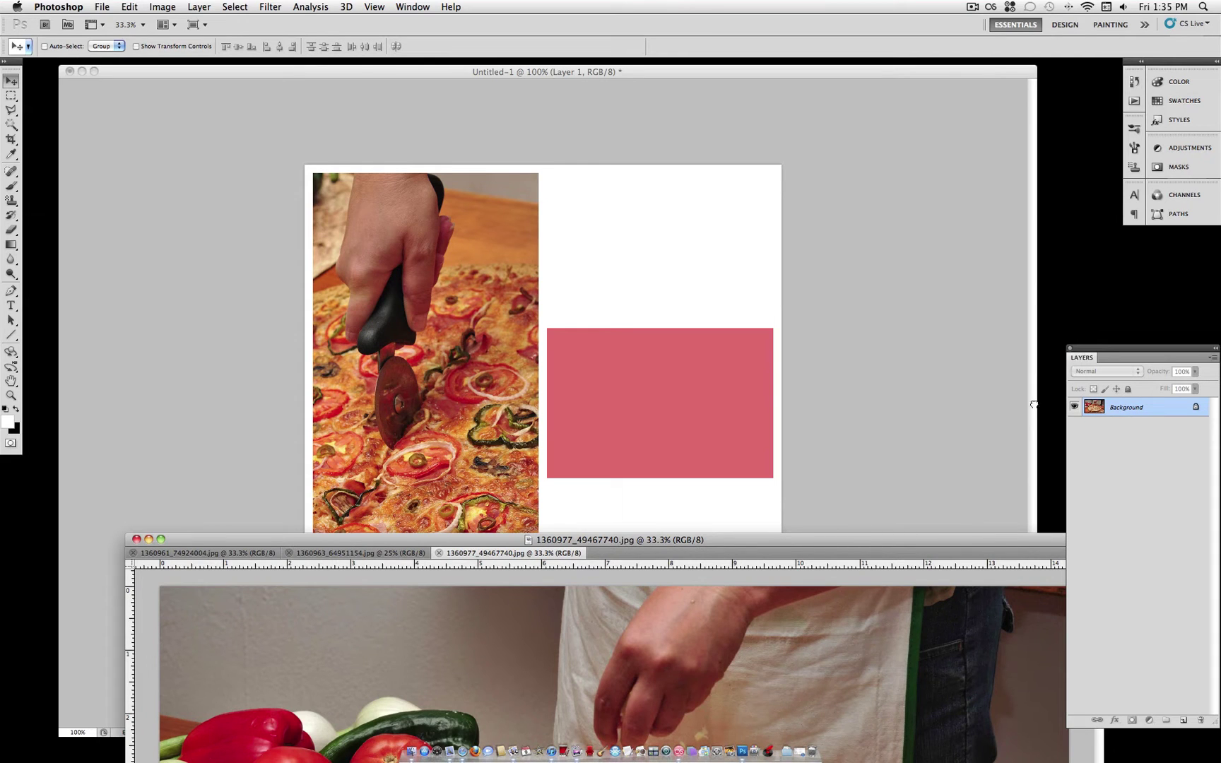
drag(1124, 410, 636, 322)
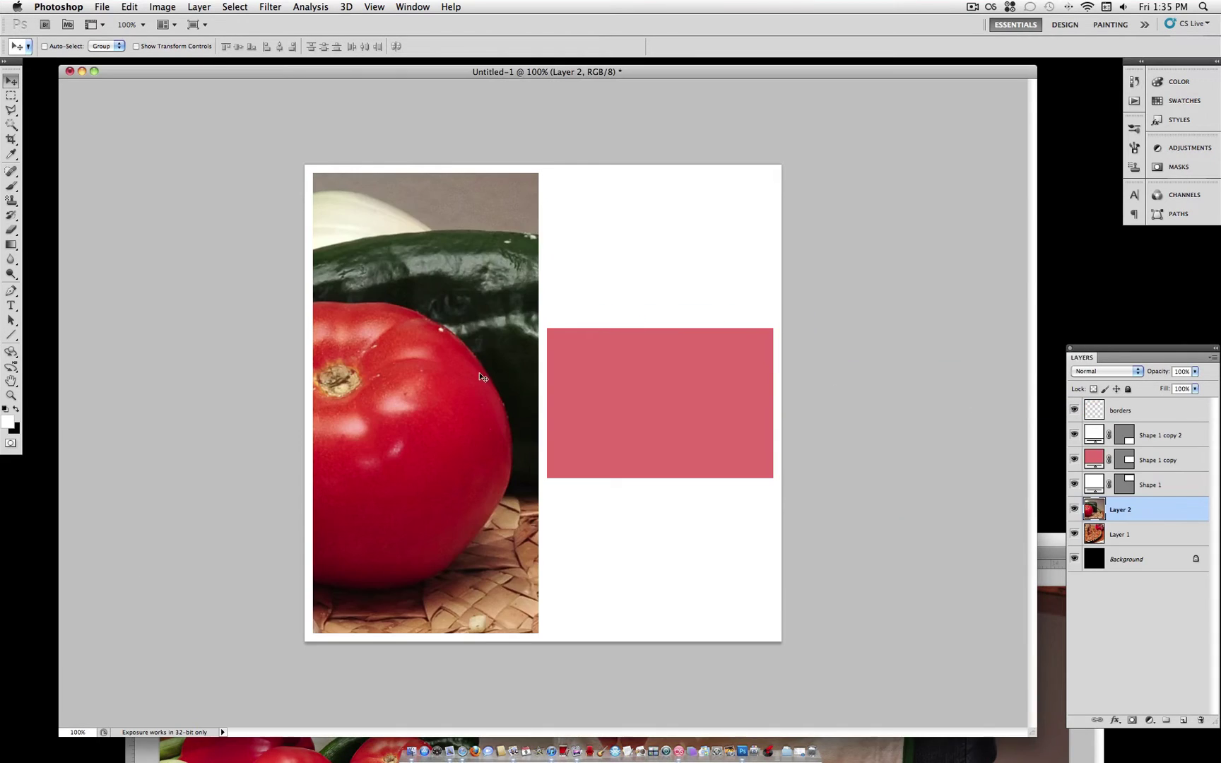
drag(1129, 521, 1131, 482)
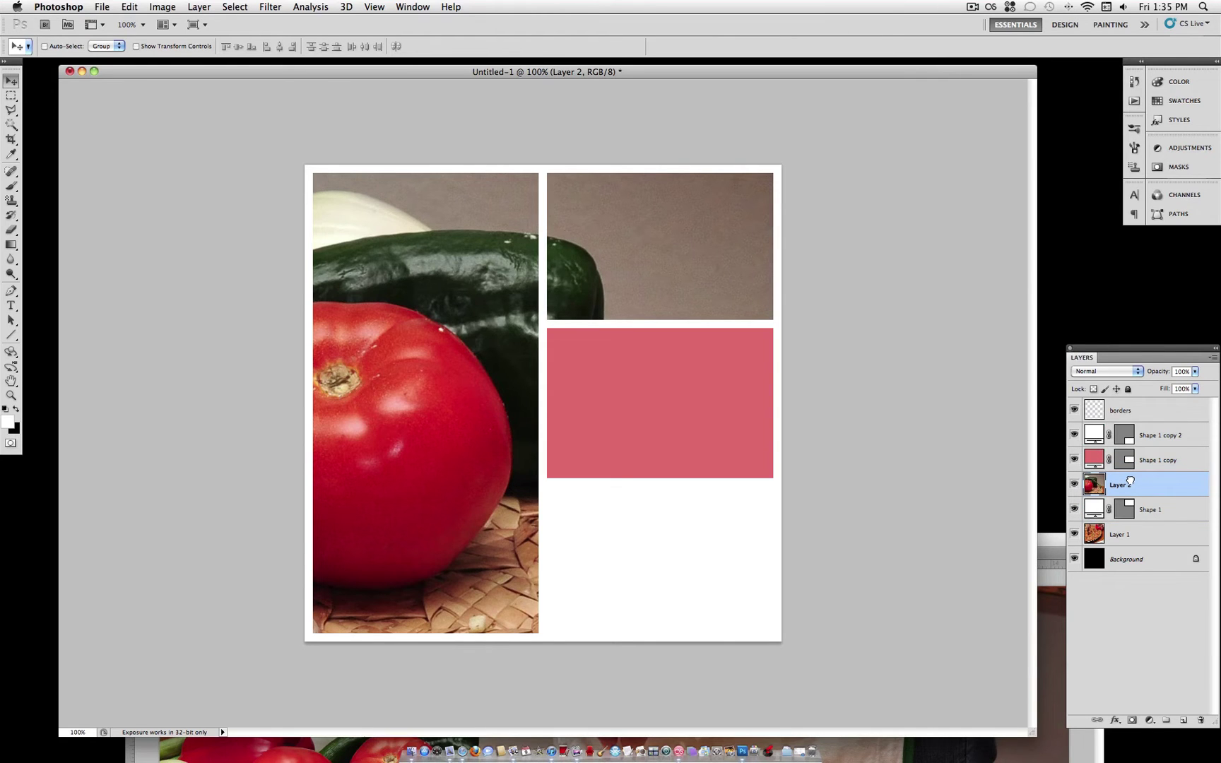
drag(429, 426, 722, 327)
drag(442, 426, 822, 620)
- Scale Layer 2 down to about 18% and position it in the top-right frame
key(super+t)
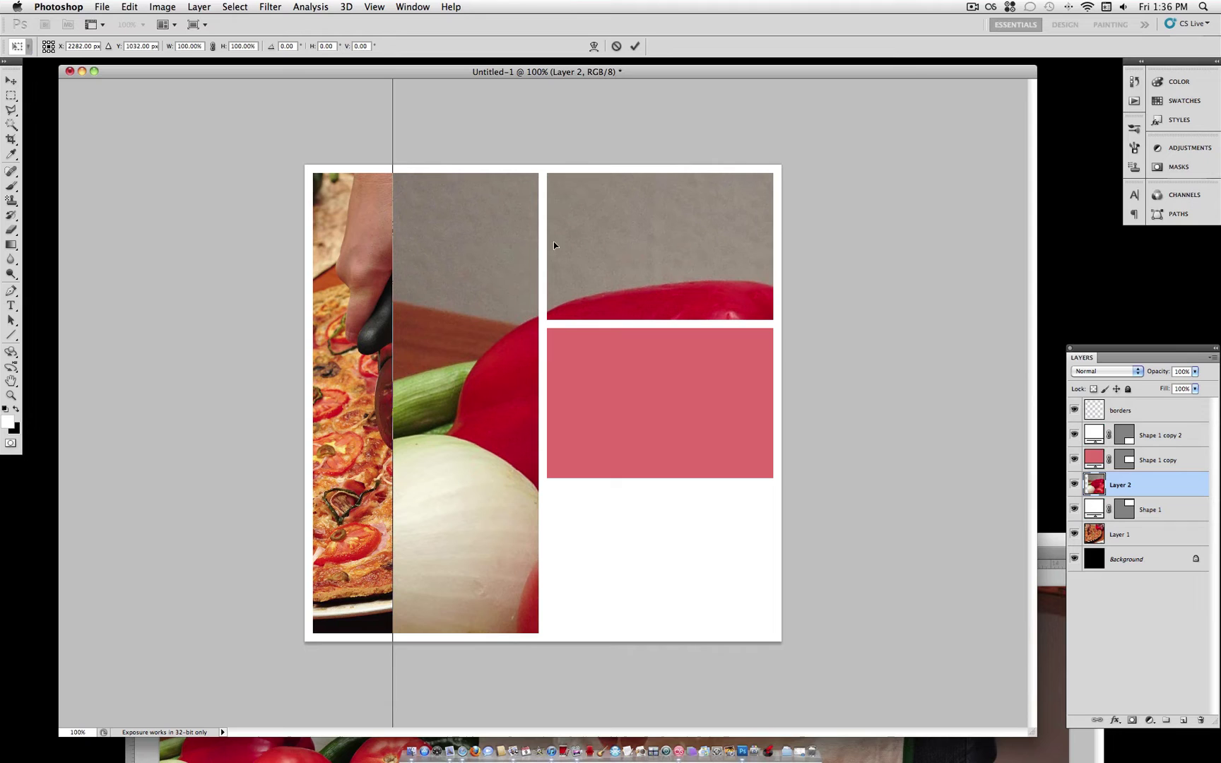
drag(600, 200, 856, 591)
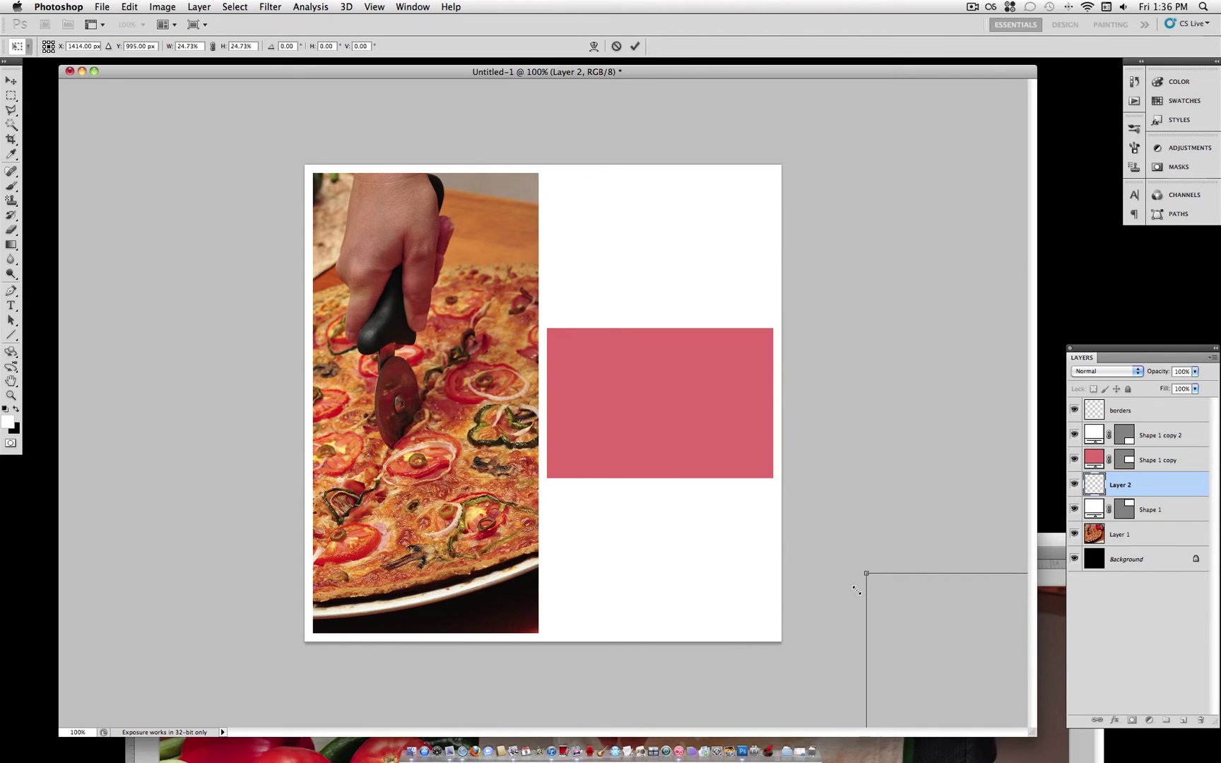
drag(949, 630, 626, 160)
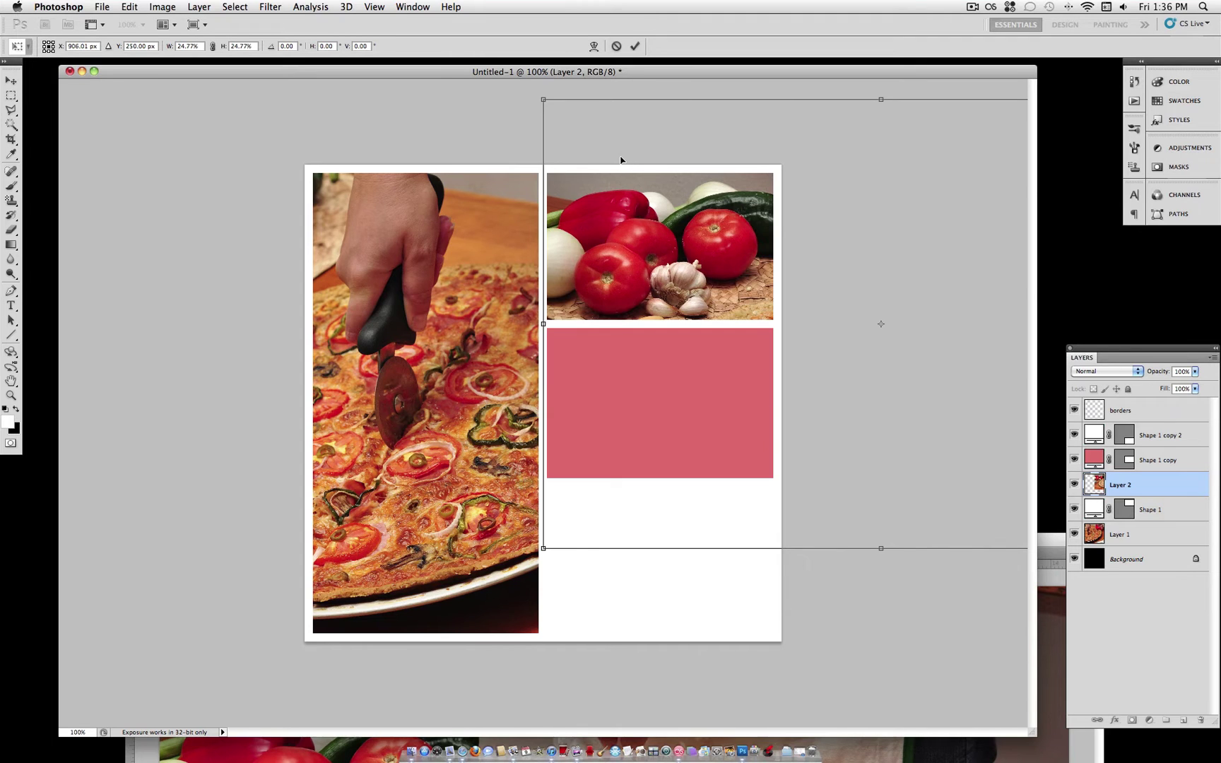
drag(639, 282, 381, 303)
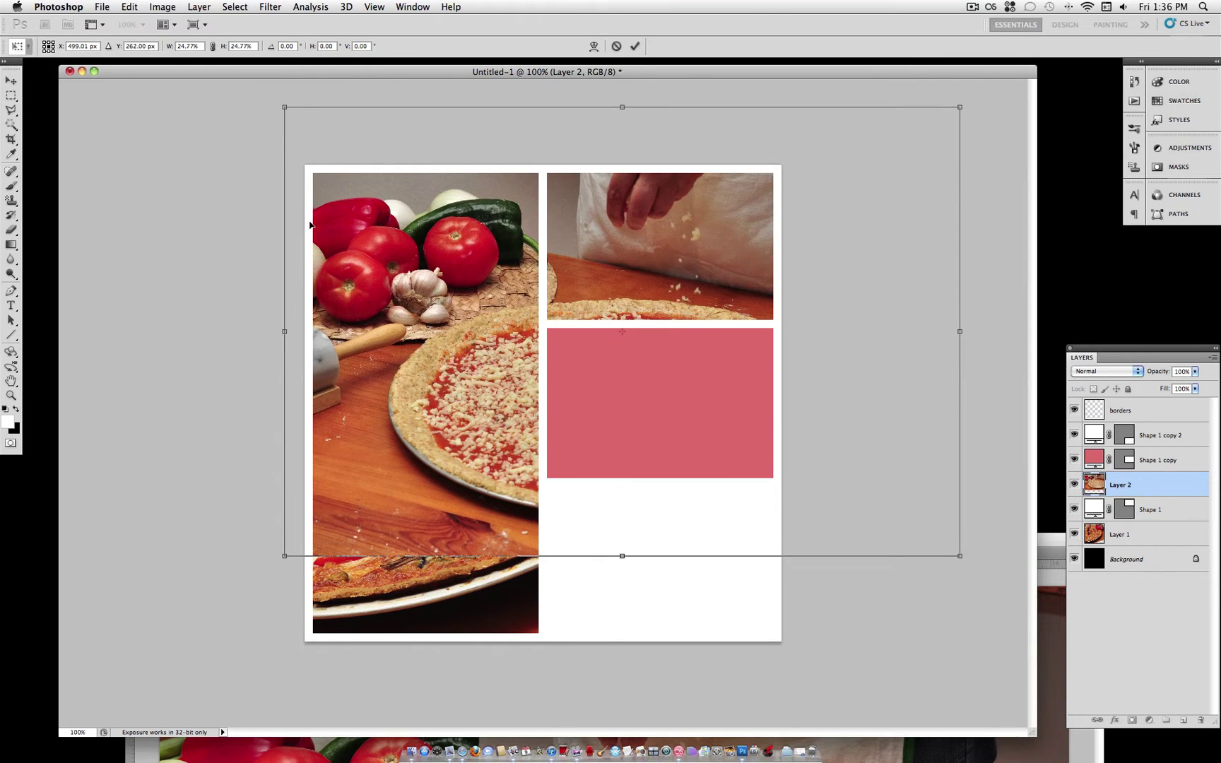
drag(286, 107, 354, 170)
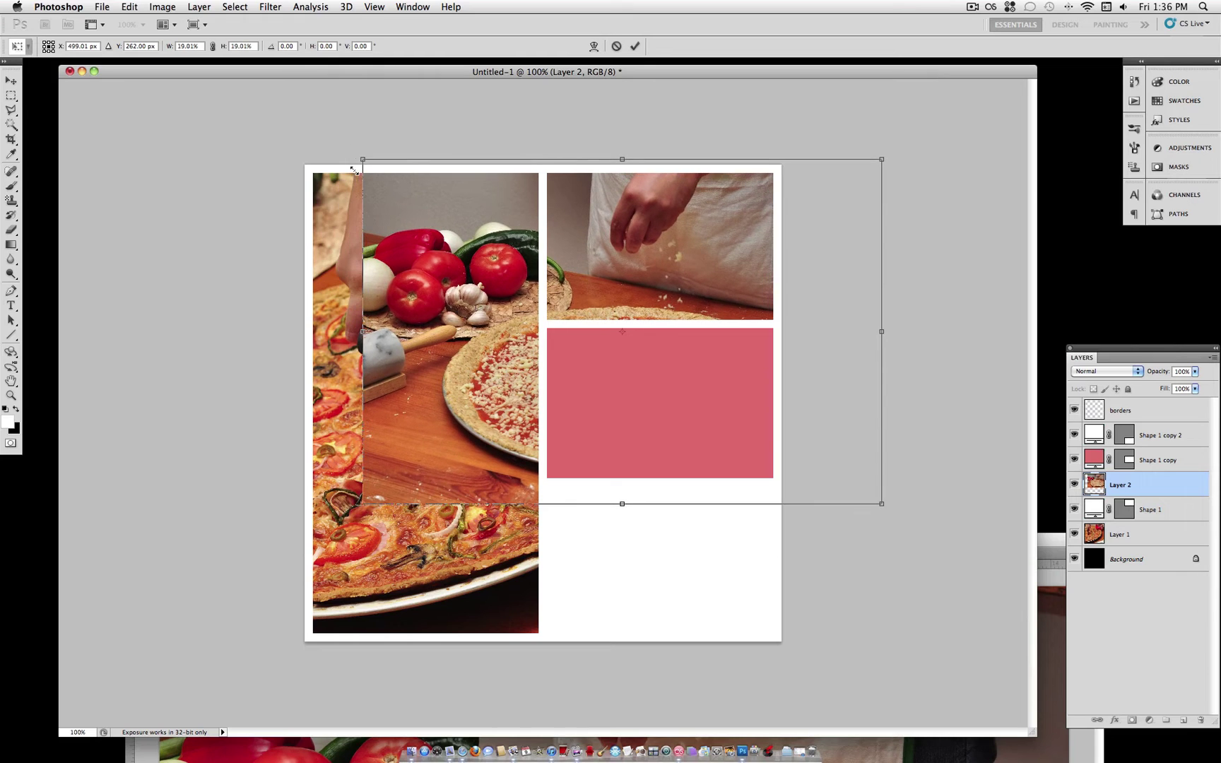
drag(377, 226, 390, 186)
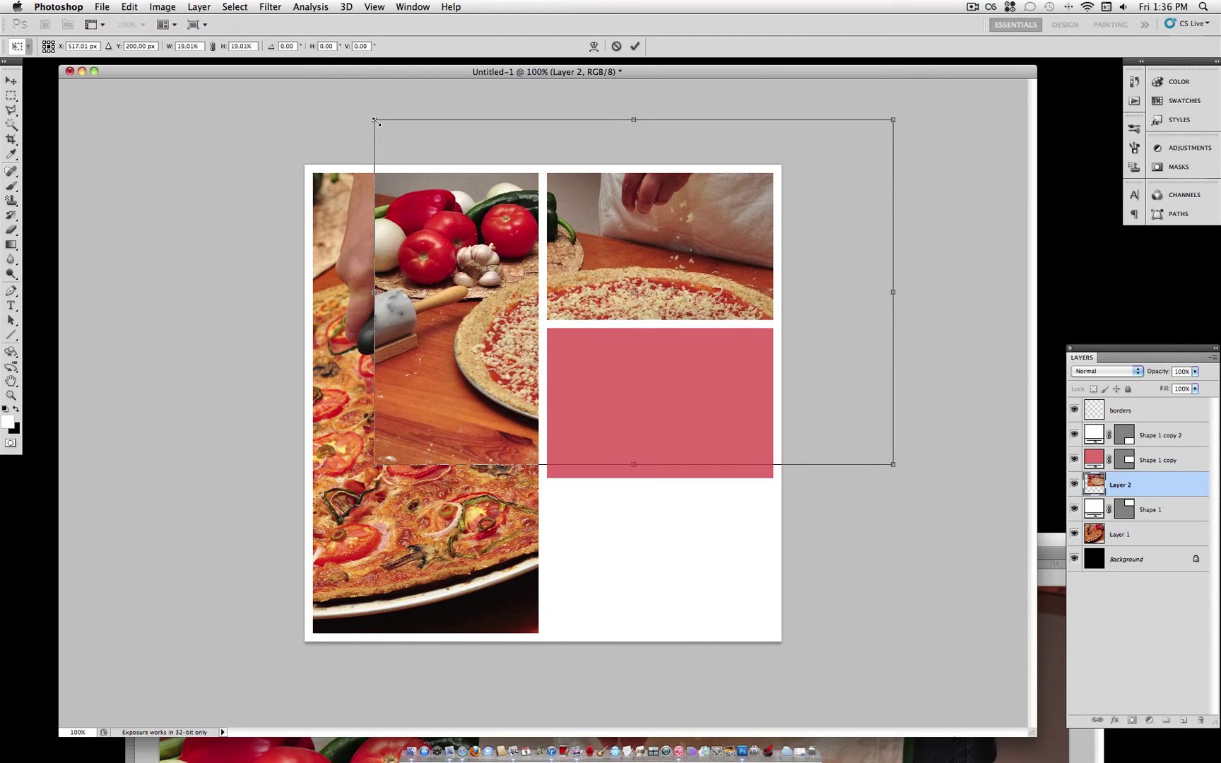
drag(375, 122, 384, 126)
drag(502, 241, 506, 239)
key(Return)
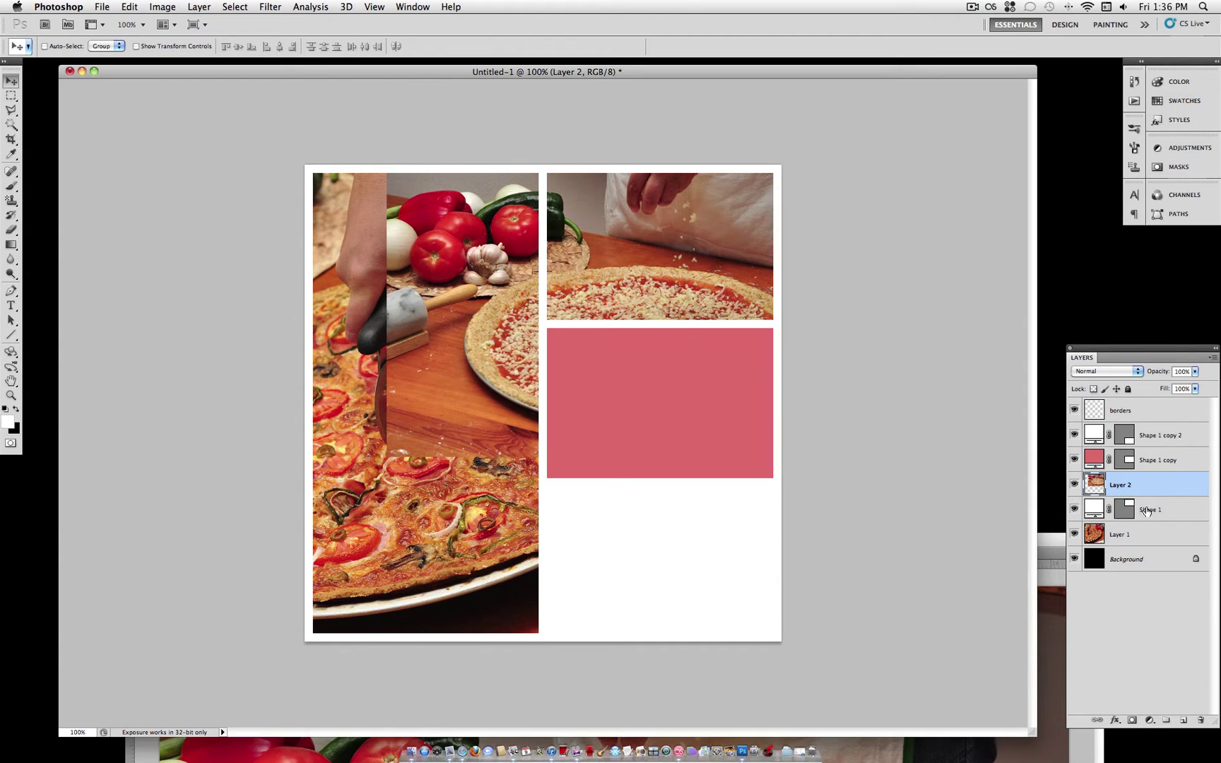
- Clip the pepper, tomato and shaker photo (Layer 3) into the middle-right frame shape
click(1145, 510)
click(1148, 485)
click(199, 6)
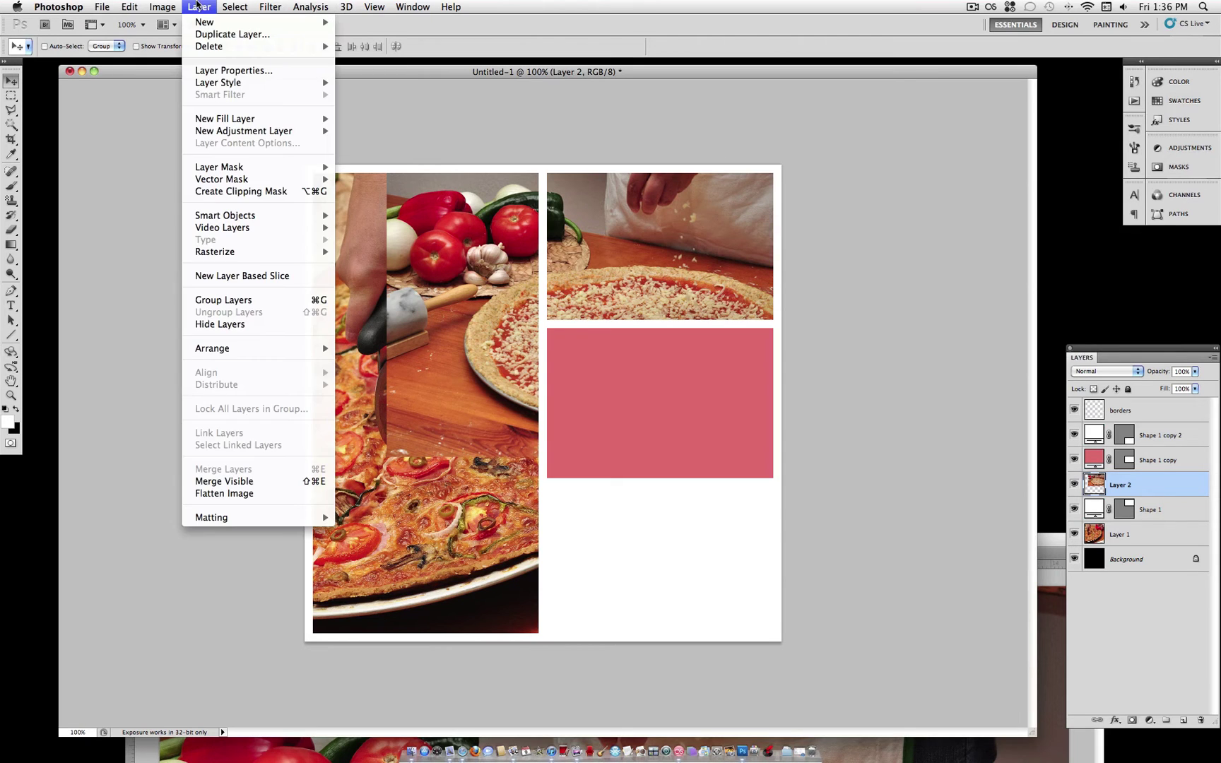
click(294, 192)
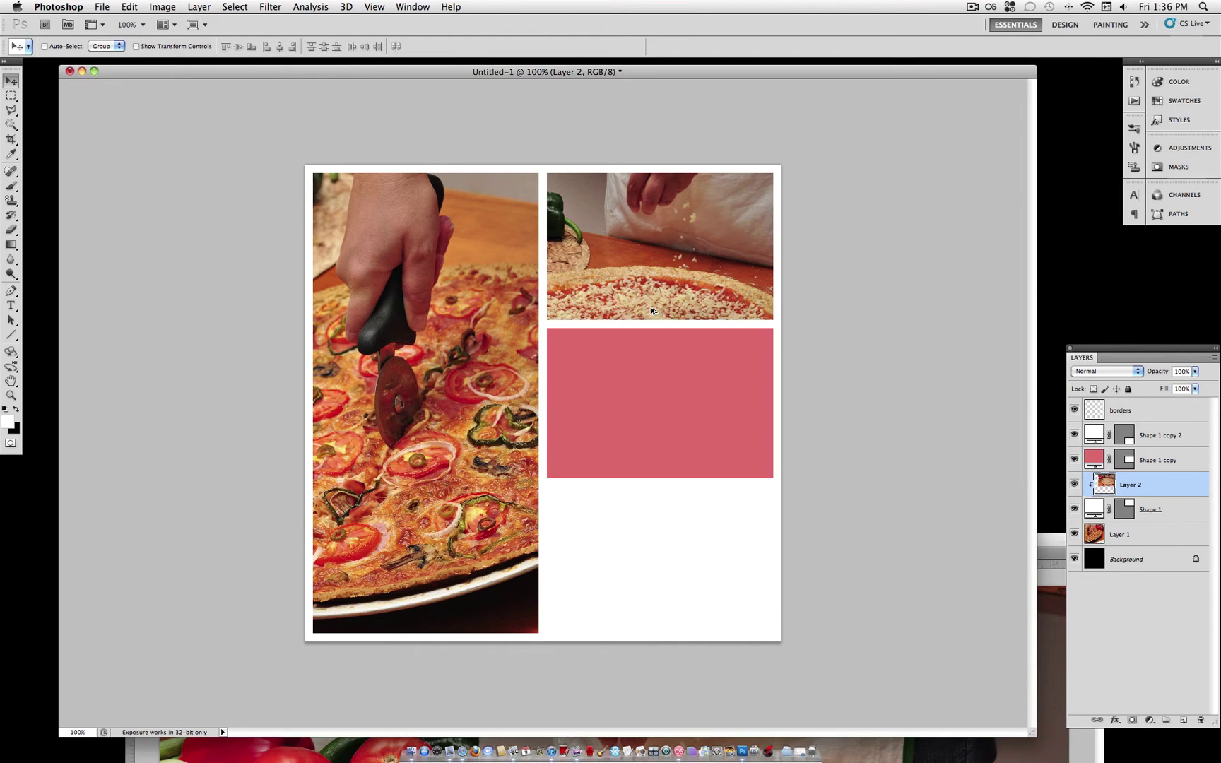
key(super+z)
key(super+z)
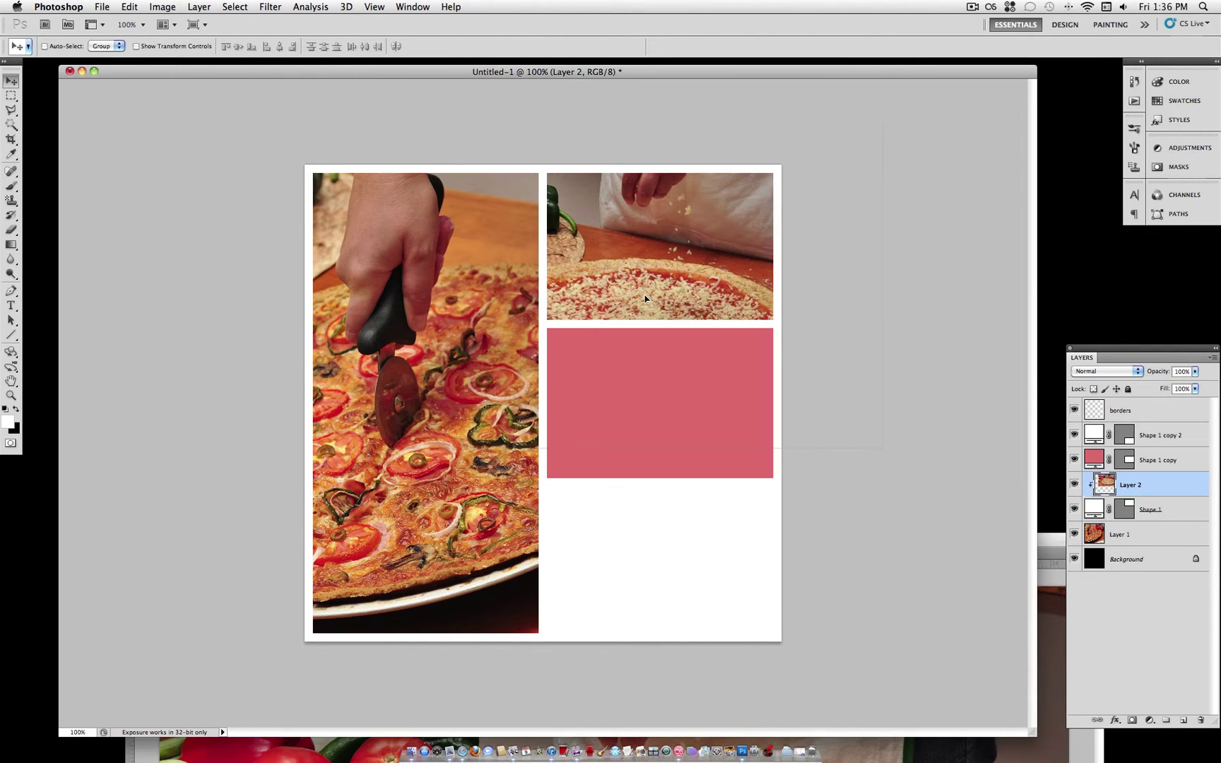
click(1082, 461)
click(1052, 551)
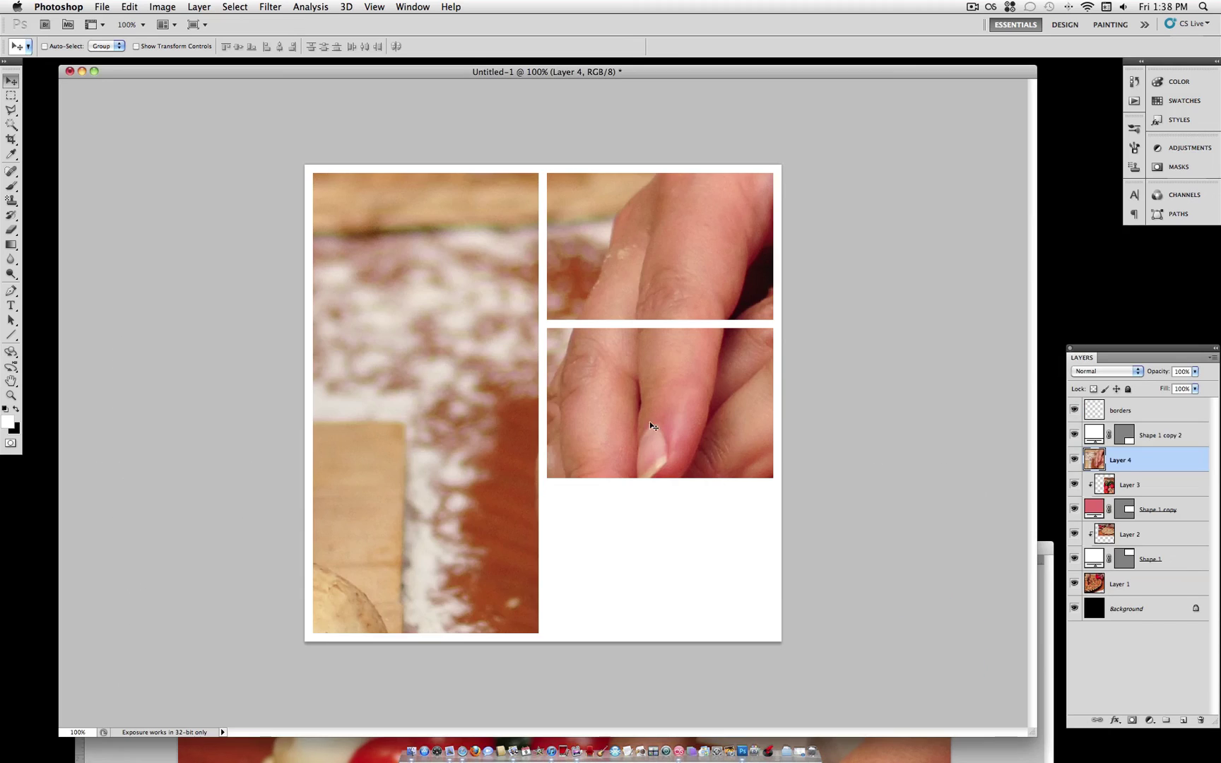
- Clip Layer 4 above Shape 1 copy 2 and scale the dough-kneading photo to about 13% in that cell
drag(1128, 461, 1132, 439)
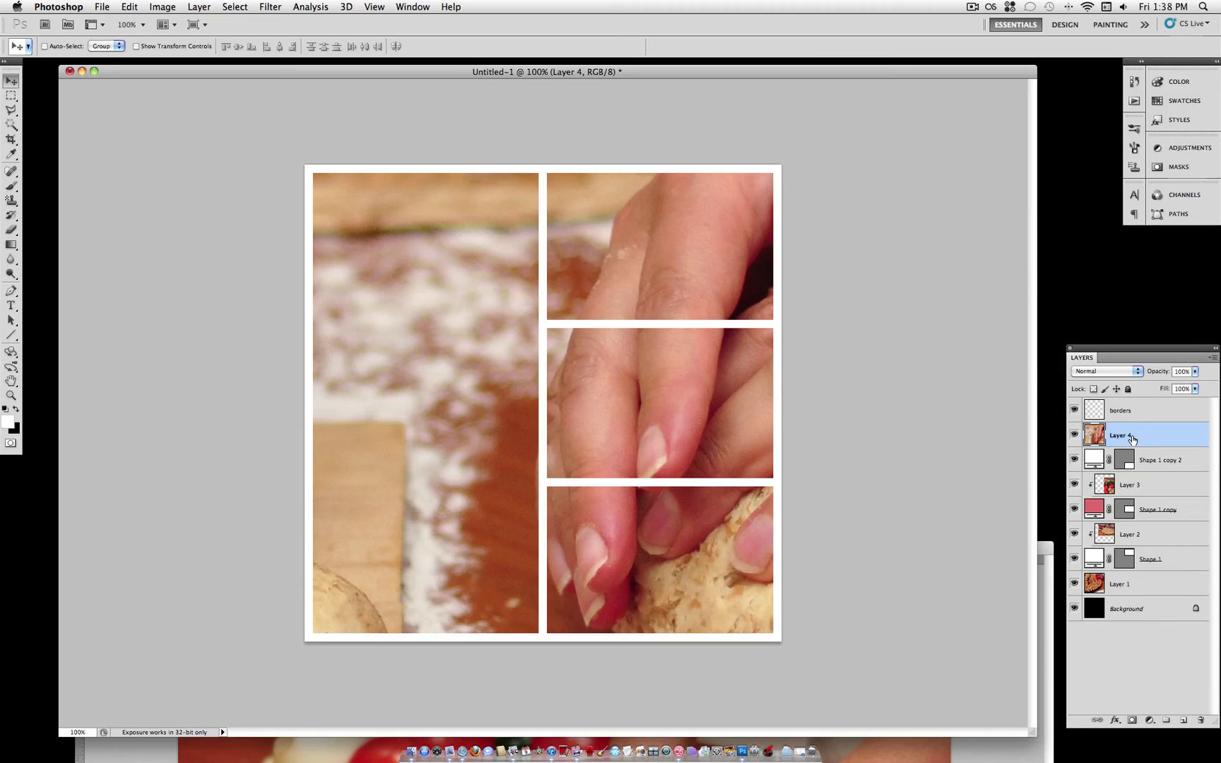
alt+click(1128, 451)
key(ctrl+t)
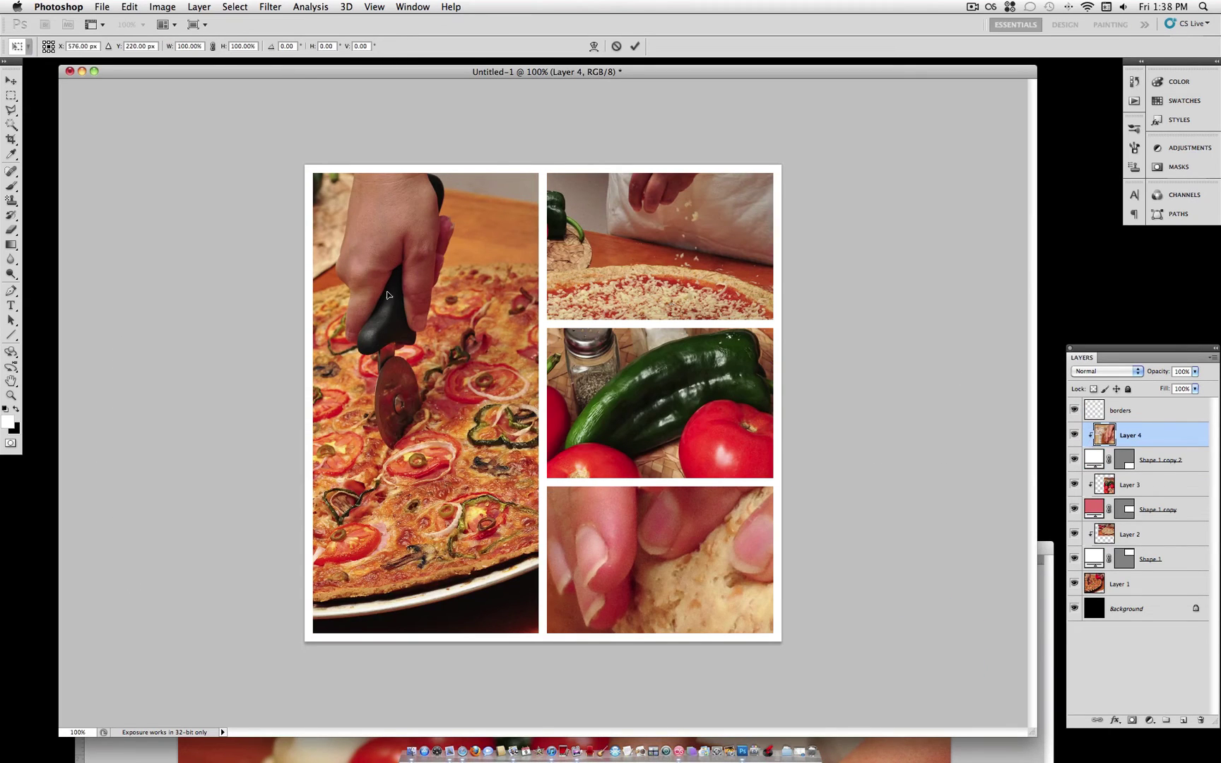
drag(201, 208, 351, 267)
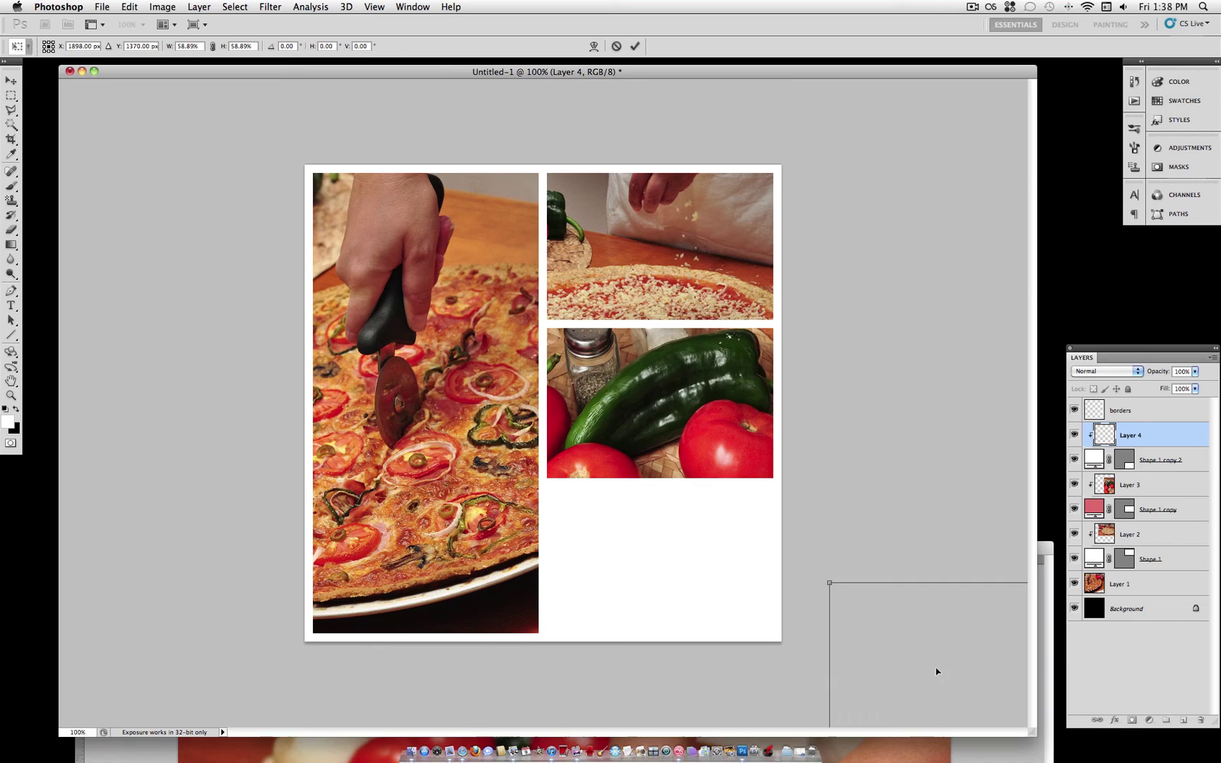
drag(937, 672, 654, 466)
drag(554, 373, 591, 528)
key(Return)
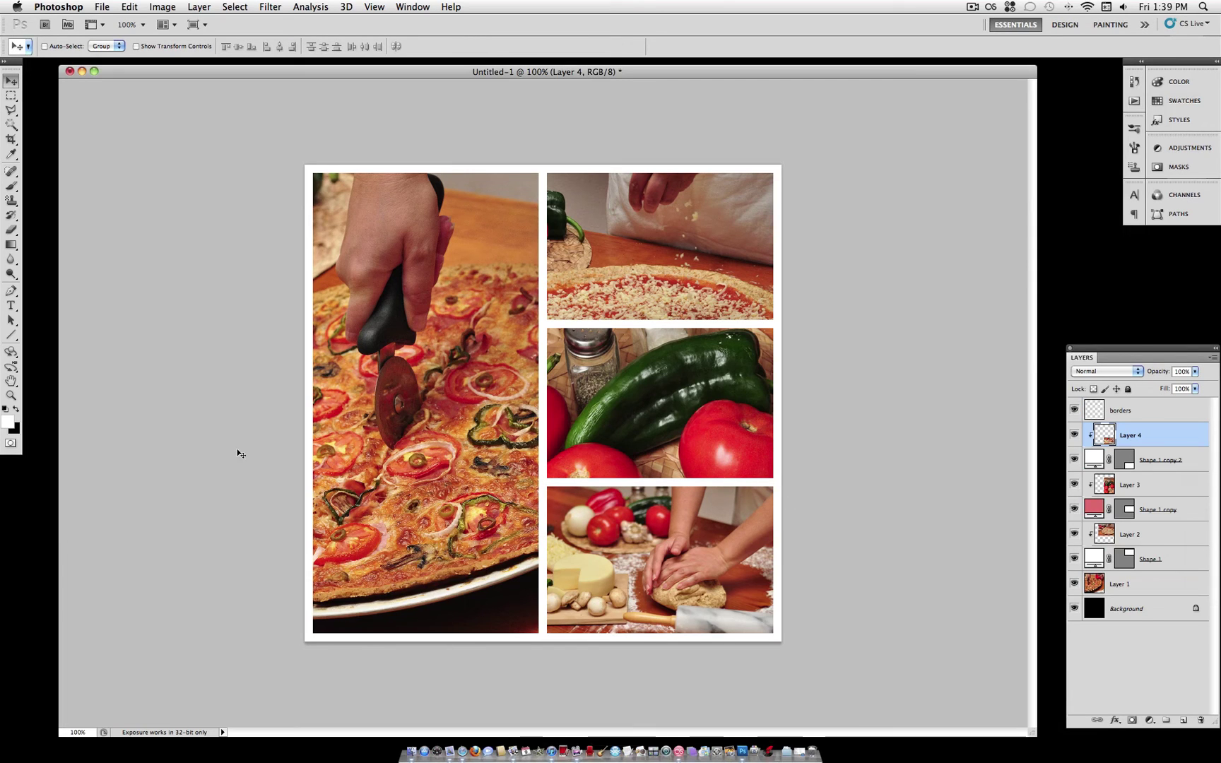
- Add a Gradient Map 1 adjustment layer with Reverse on and the orange-green-purple preset
click(199, 6)
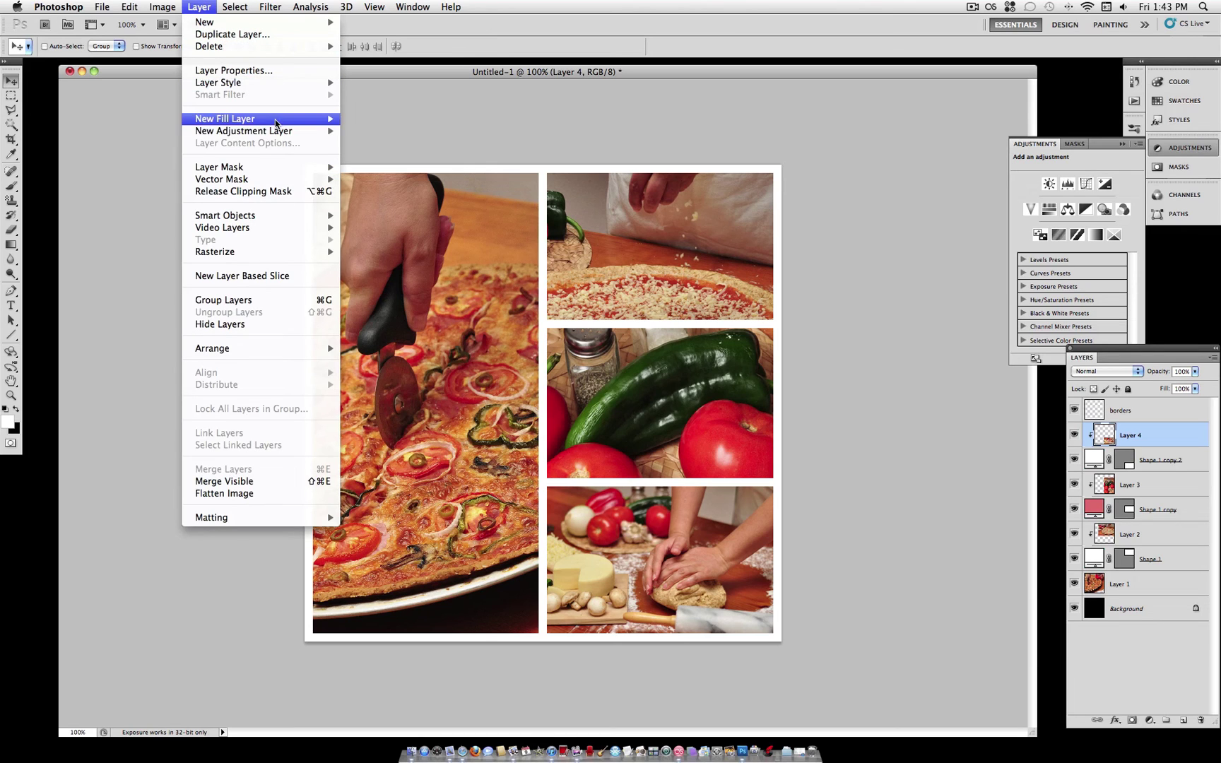
mouse_move(281, 135)
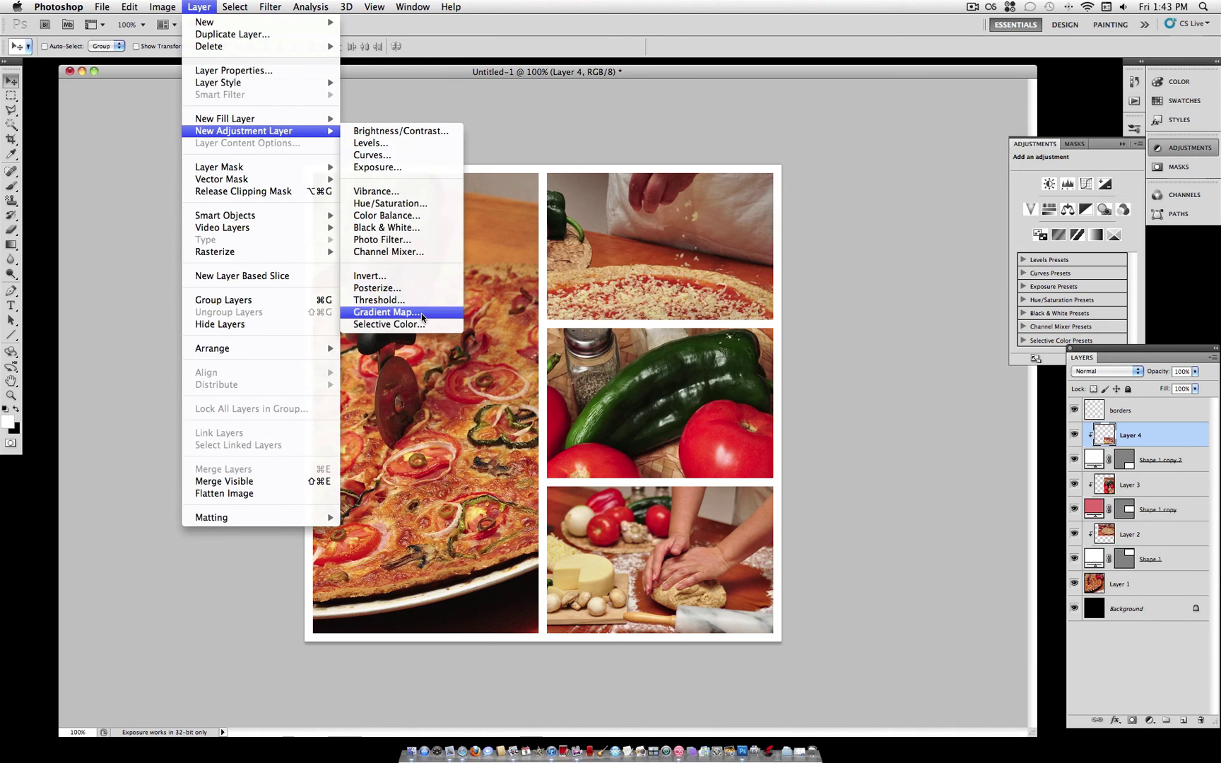
click(387, 312)
click(705, 332)
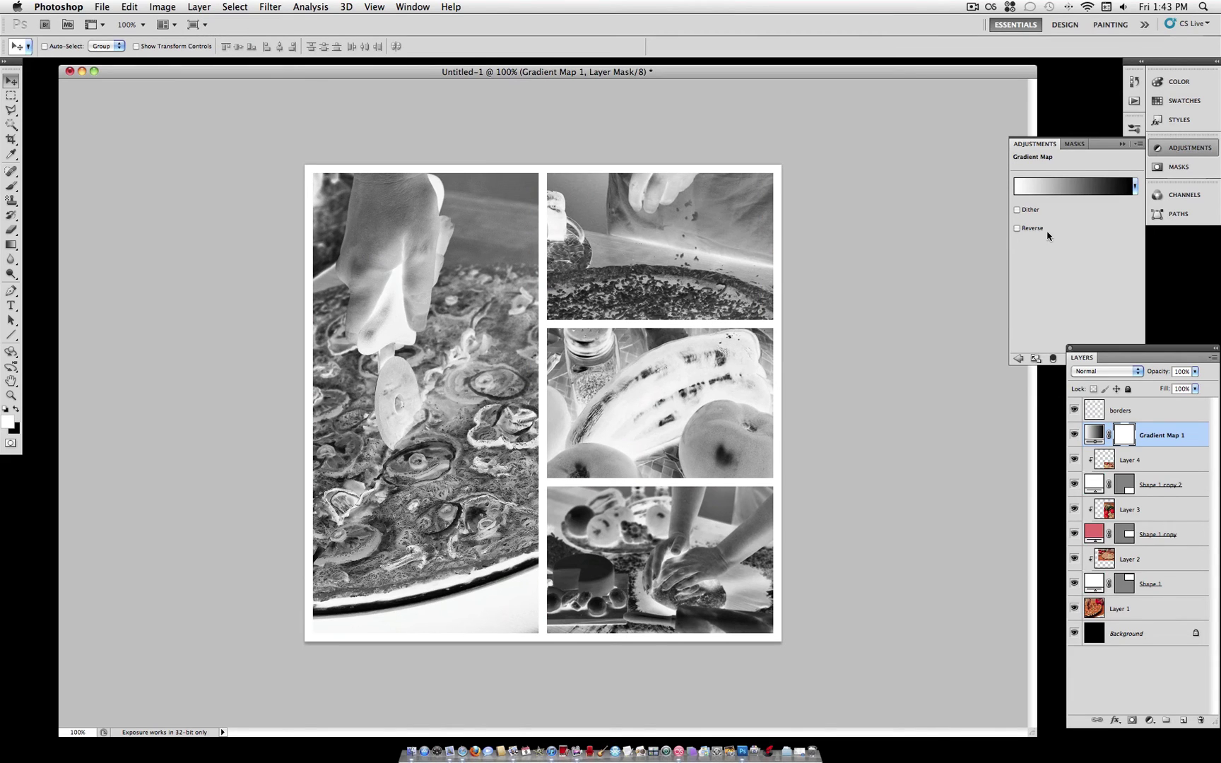
click(1018, 228)
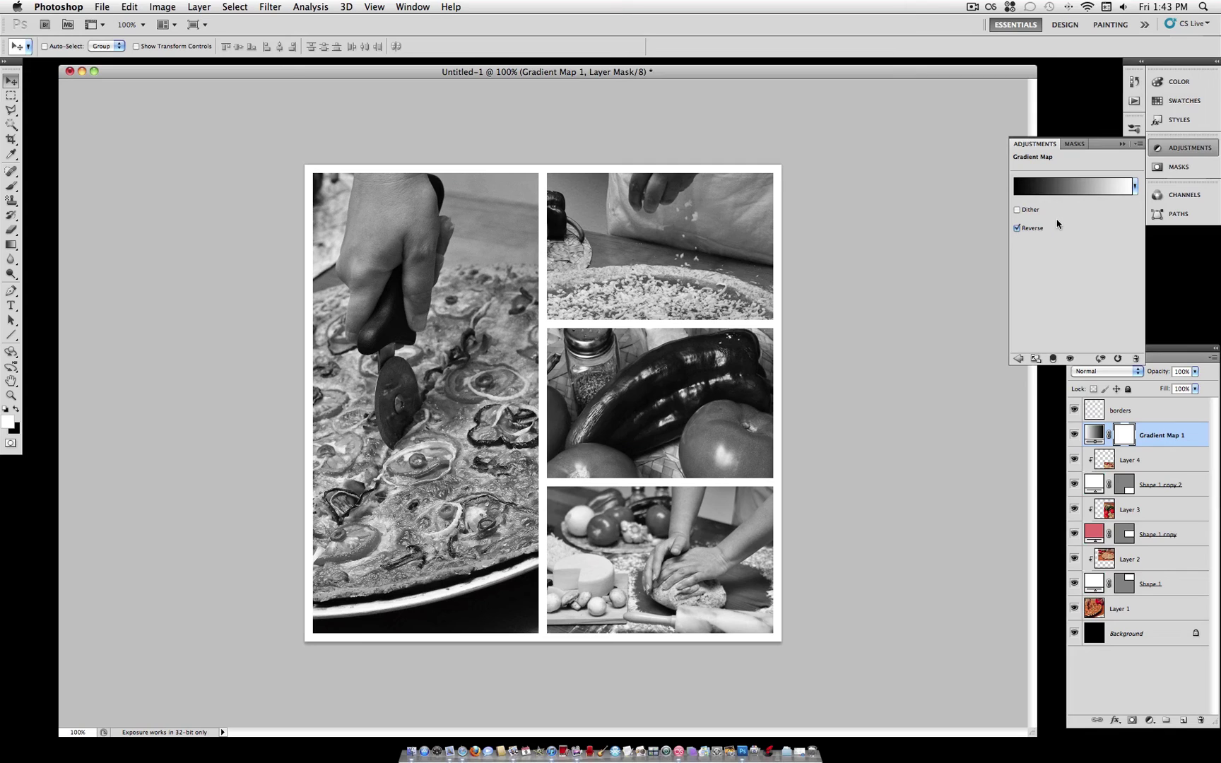
click(1136, 188)
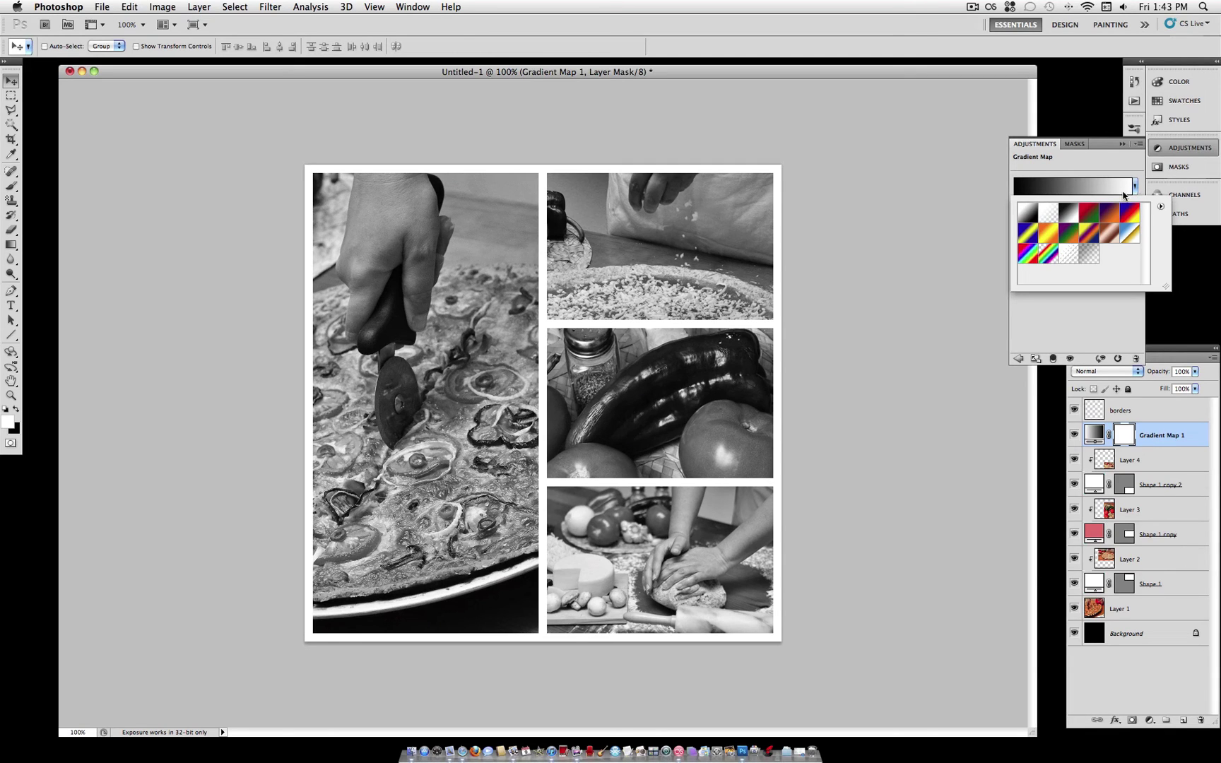
click(1070, 241)
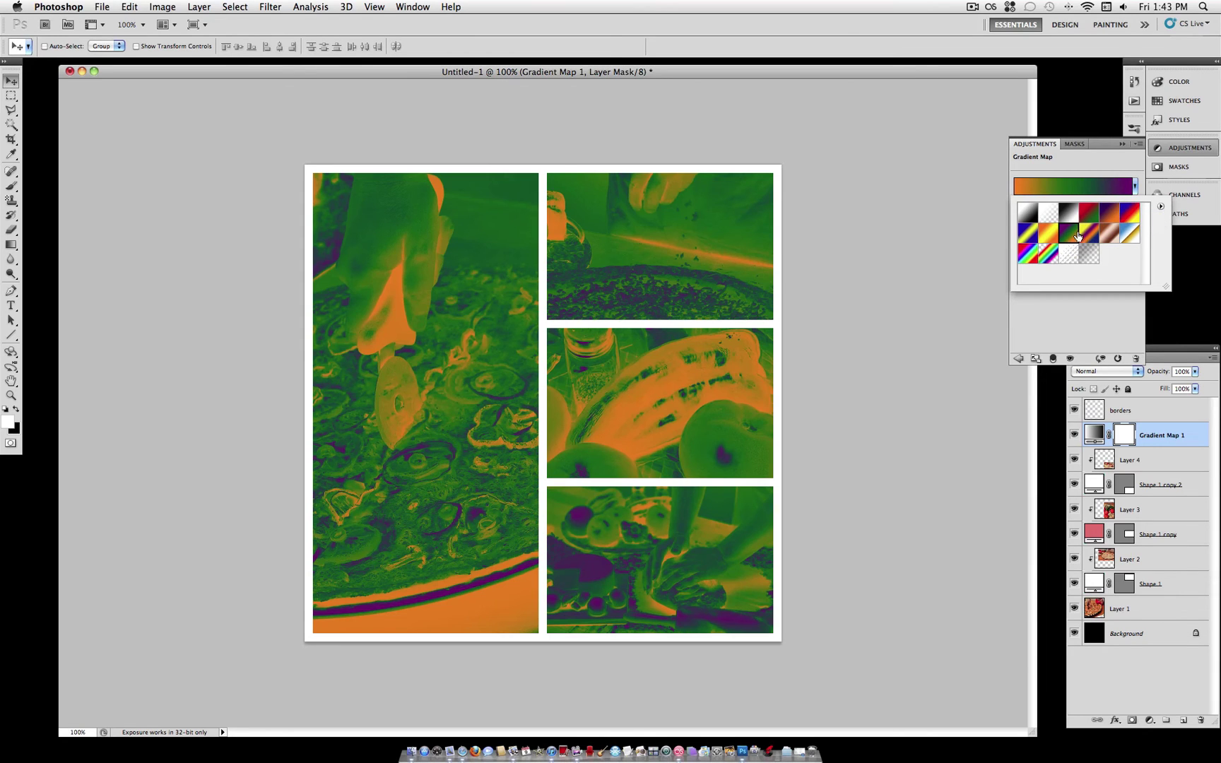
- Reset the gradient presets list to the defaults
click(1161, 207)
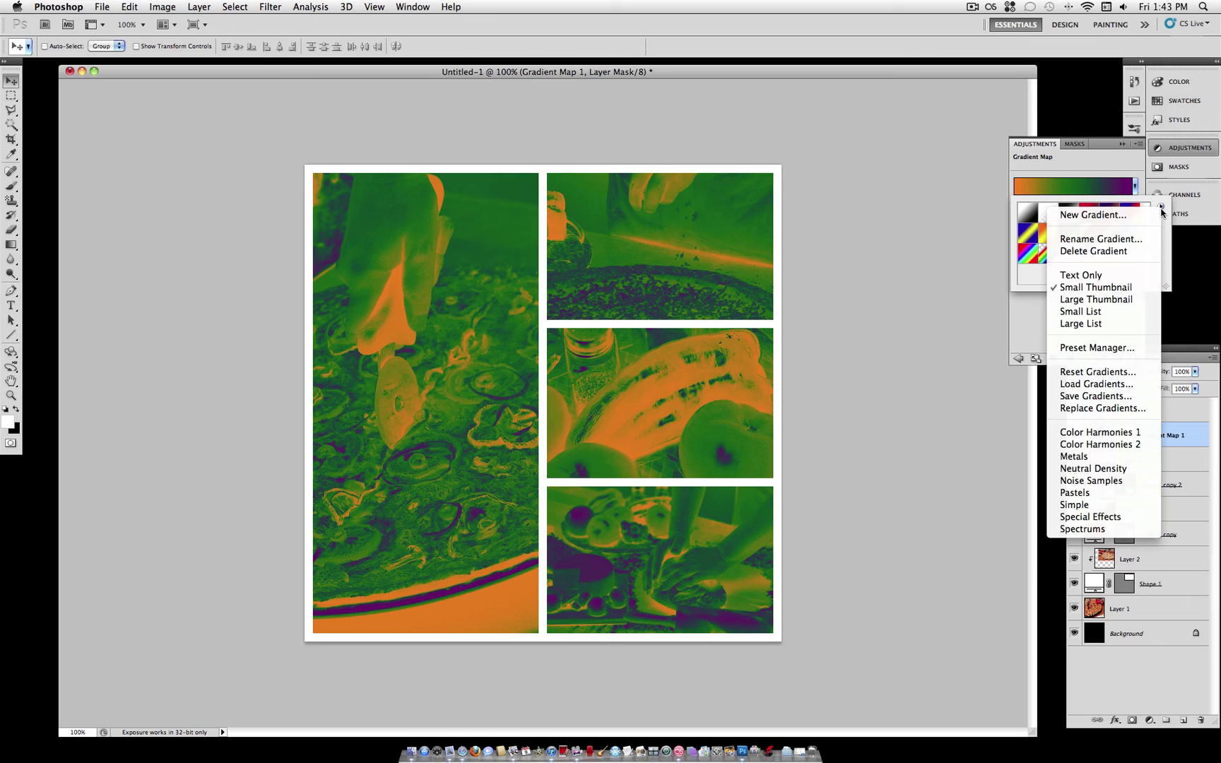
click(1115, 372)
click(704, 249)
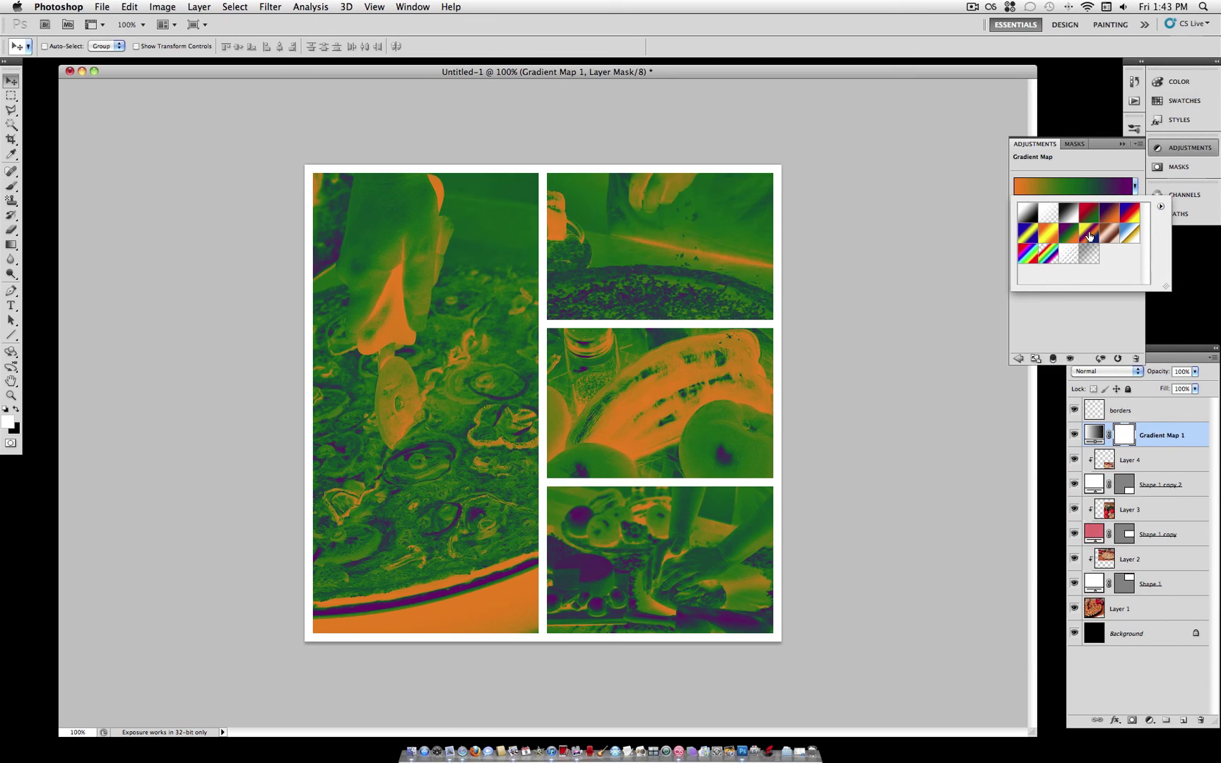
click(1132, 188)
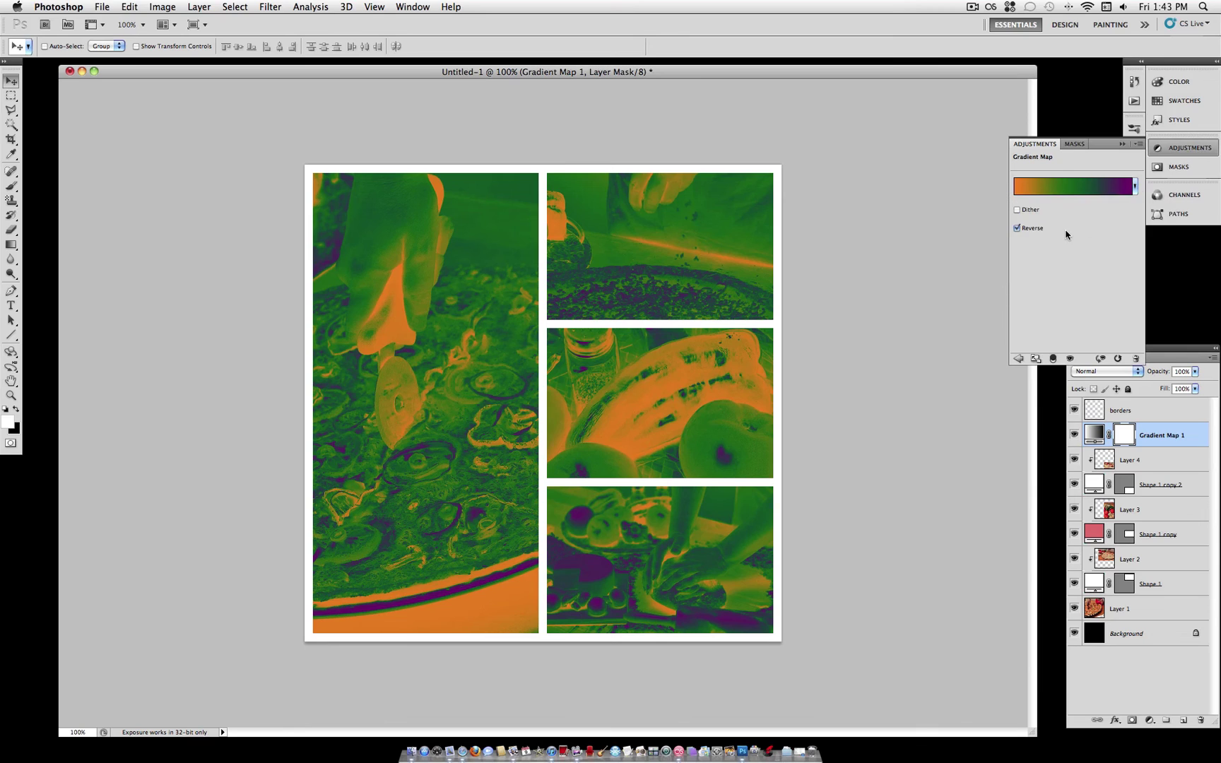
- Turn off Reverse and set Gradient Map 1 to 50% opacity in Exclusion mode
click(1018, 229)
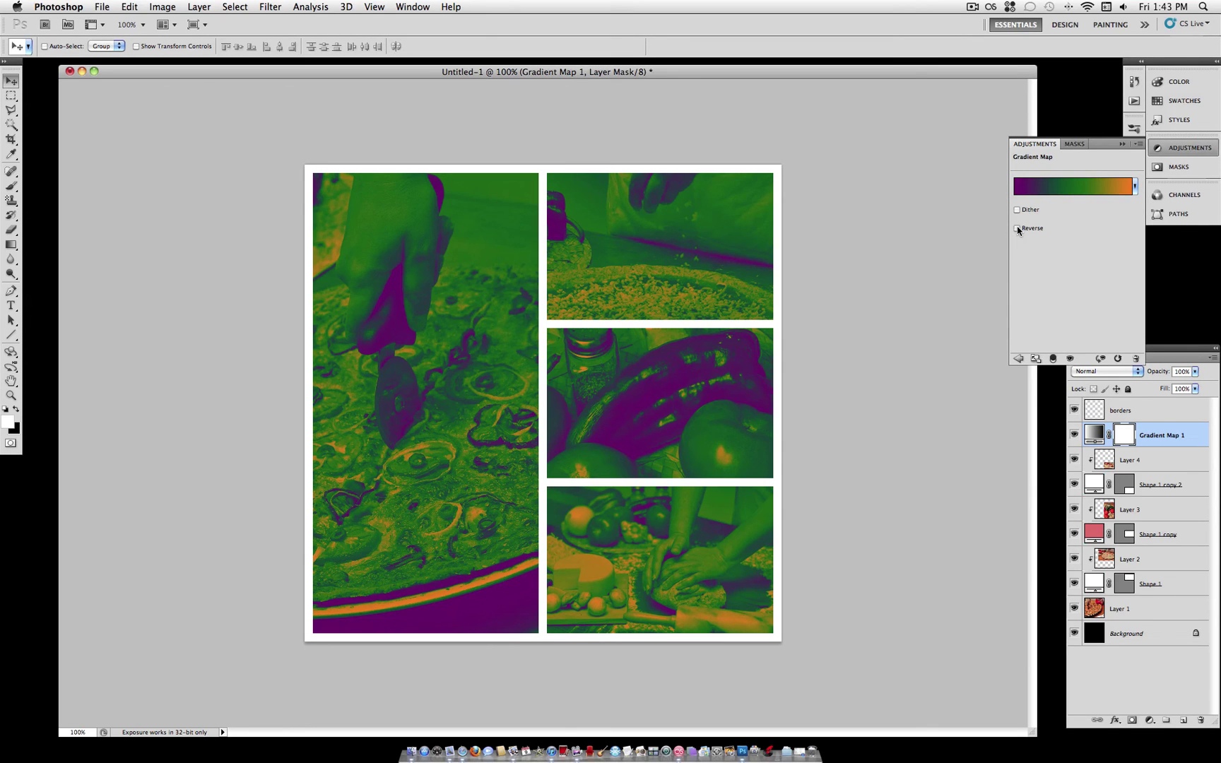
click(1135, 186)
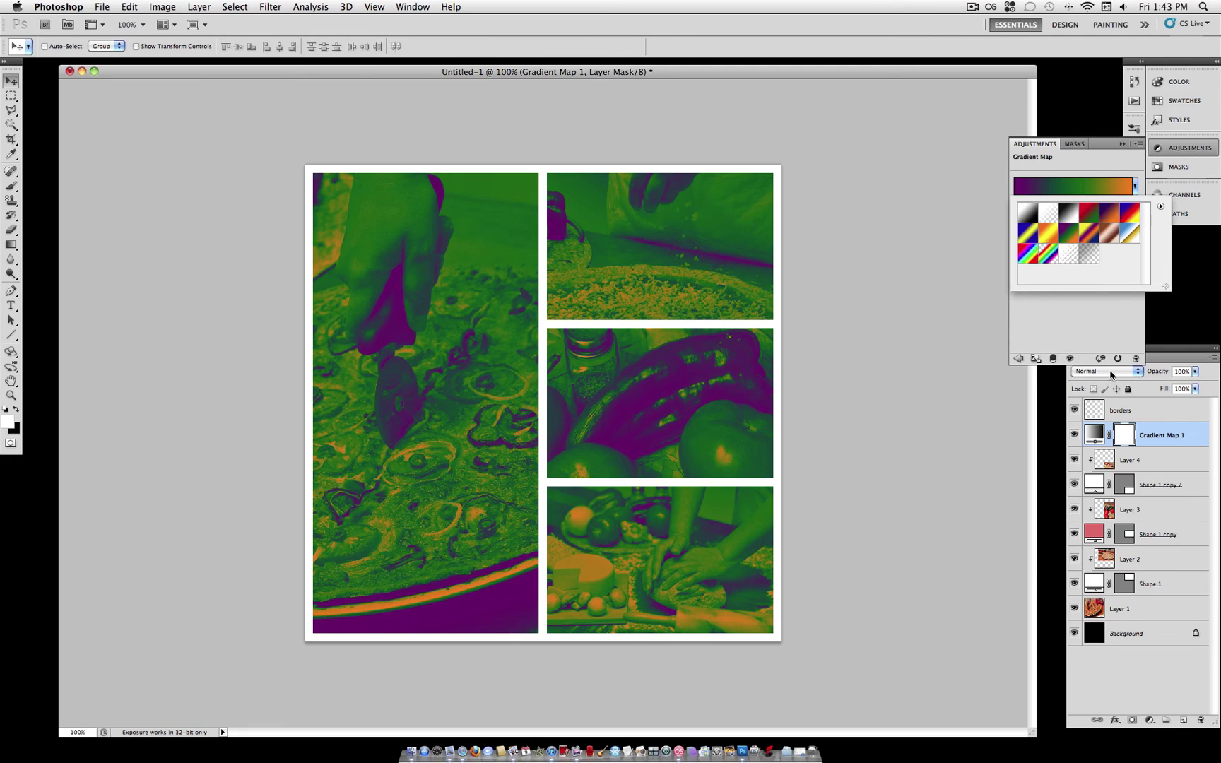
click(1195, 372)
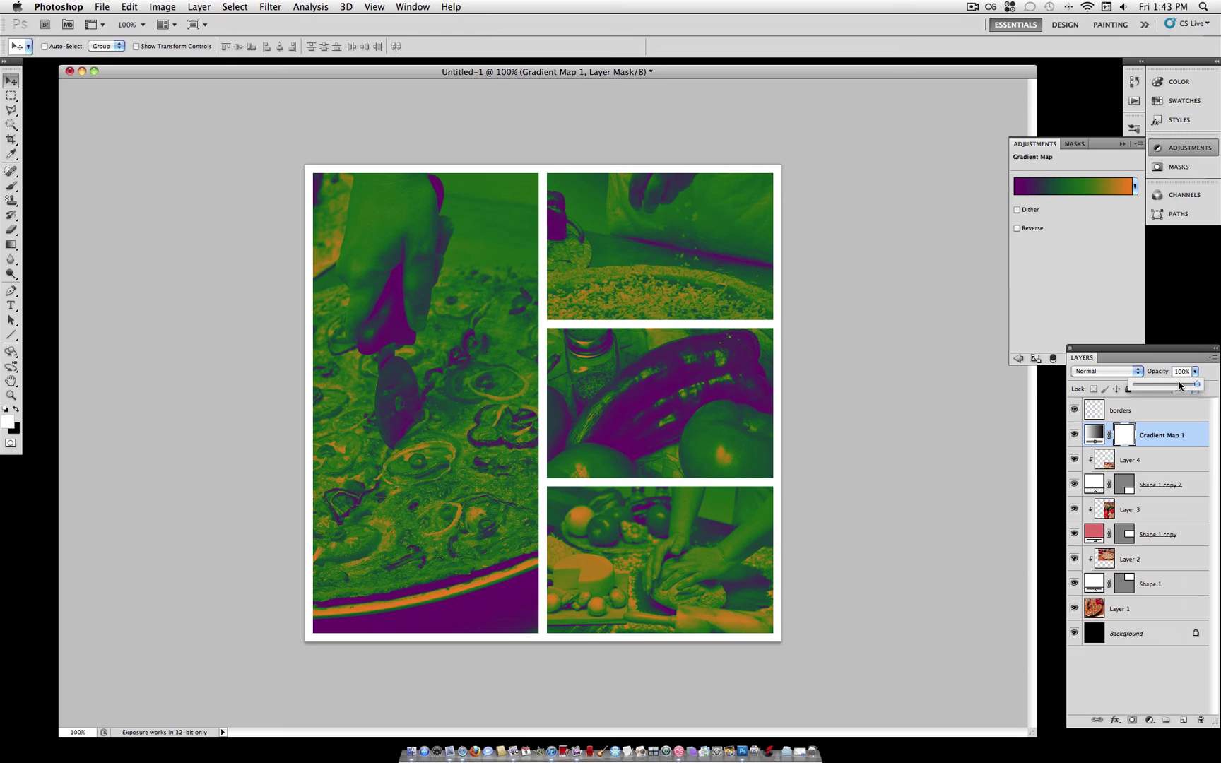
click(1168, 388)
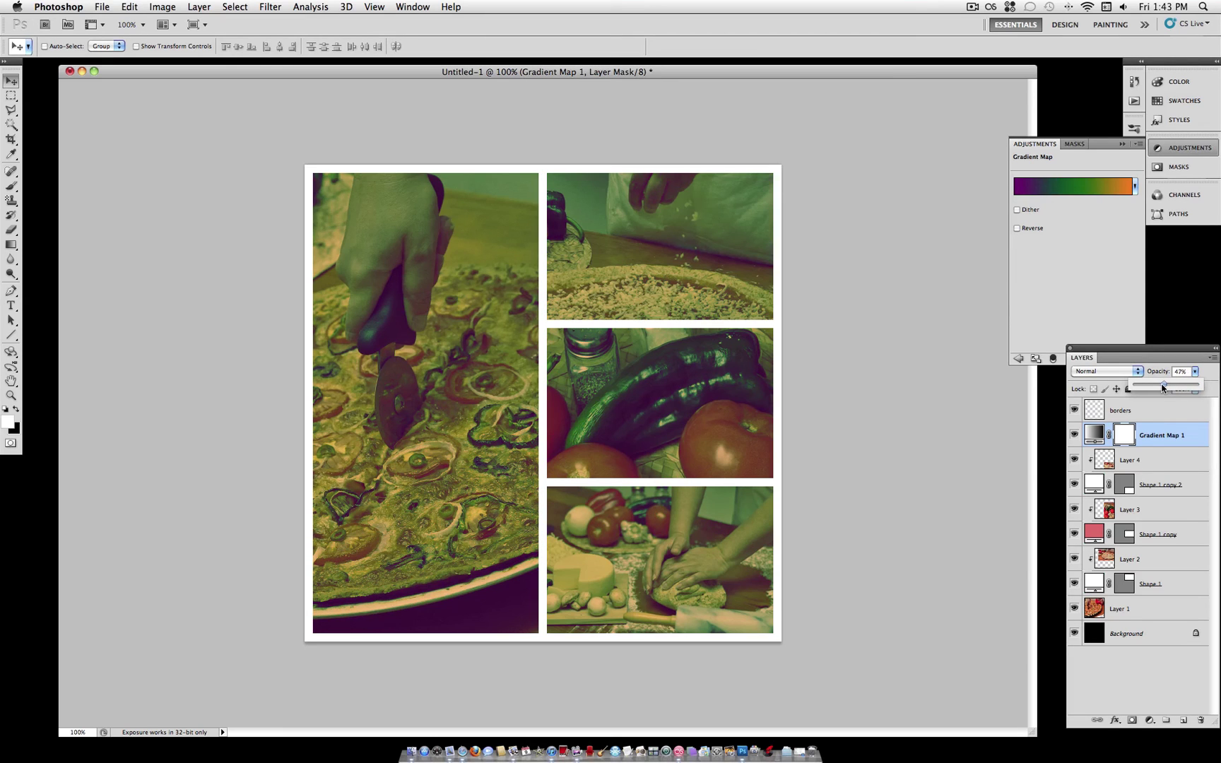
drag(1164, 389, 1157, 387)
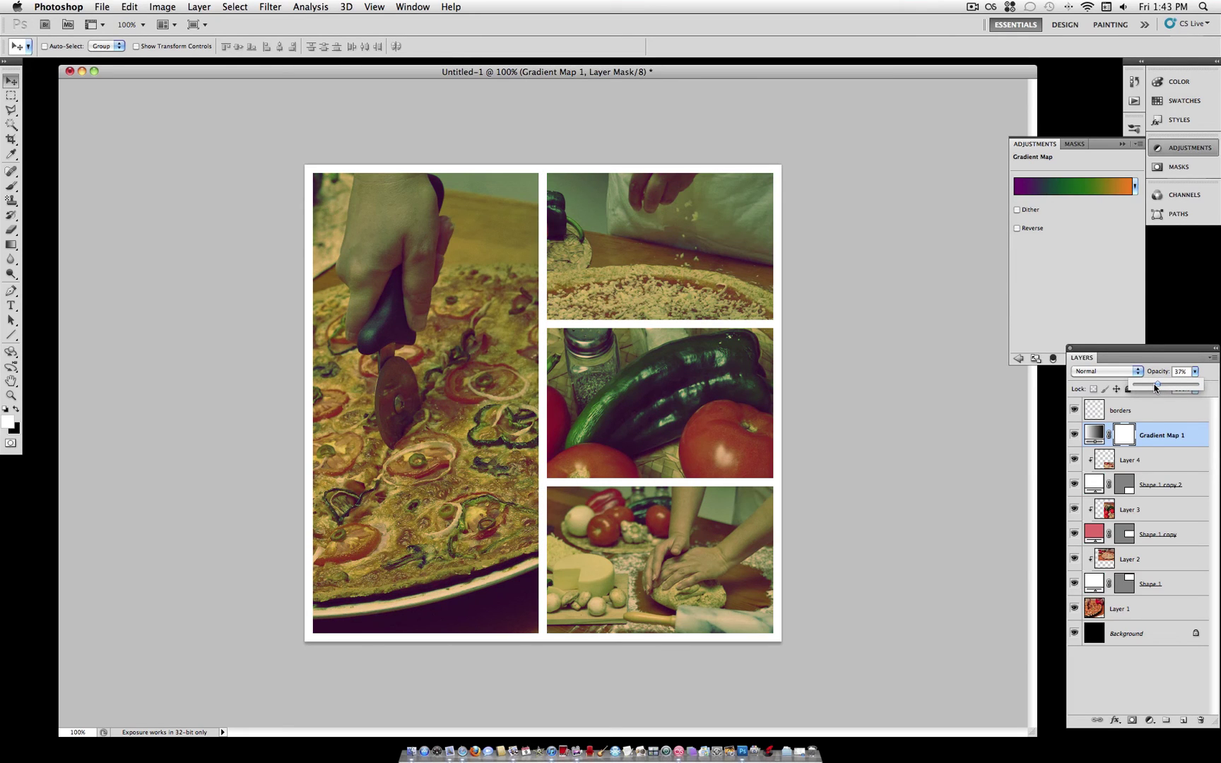
drag(1162, 389, 1166, 388)
click(1138, 372)
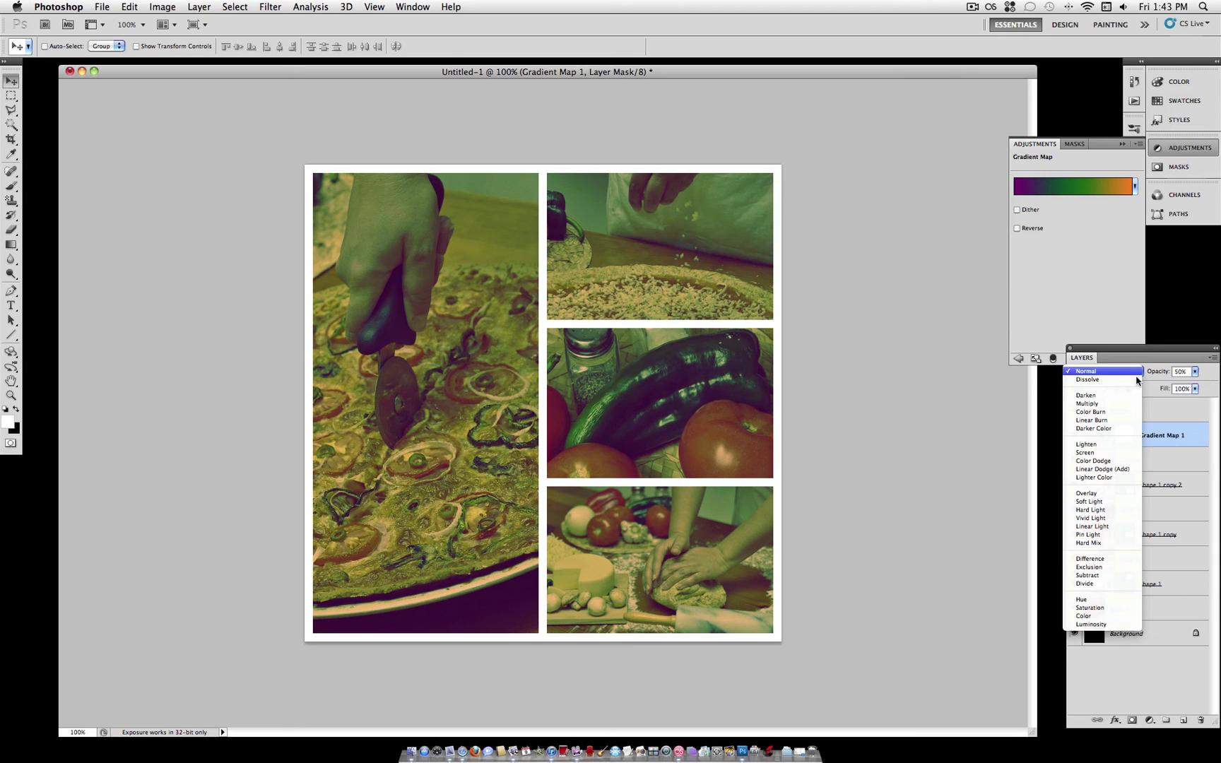
click(1107, 567)
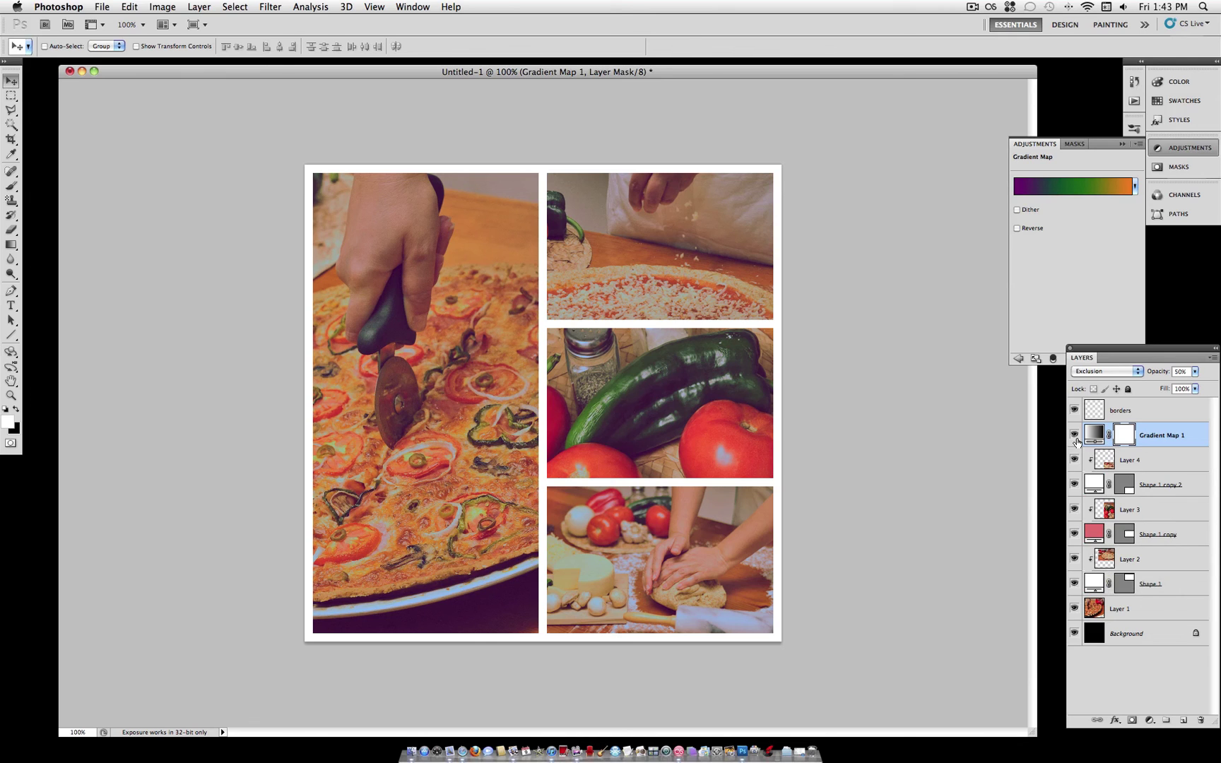
- Toggle the Gradient Map 1 layer's visibility to compare the collage with and without toning
click(1074, 436)
click(1075, 435)
click(1075, 435)
click(1075, 436)
click(1074, 436)
click(1074, 435)
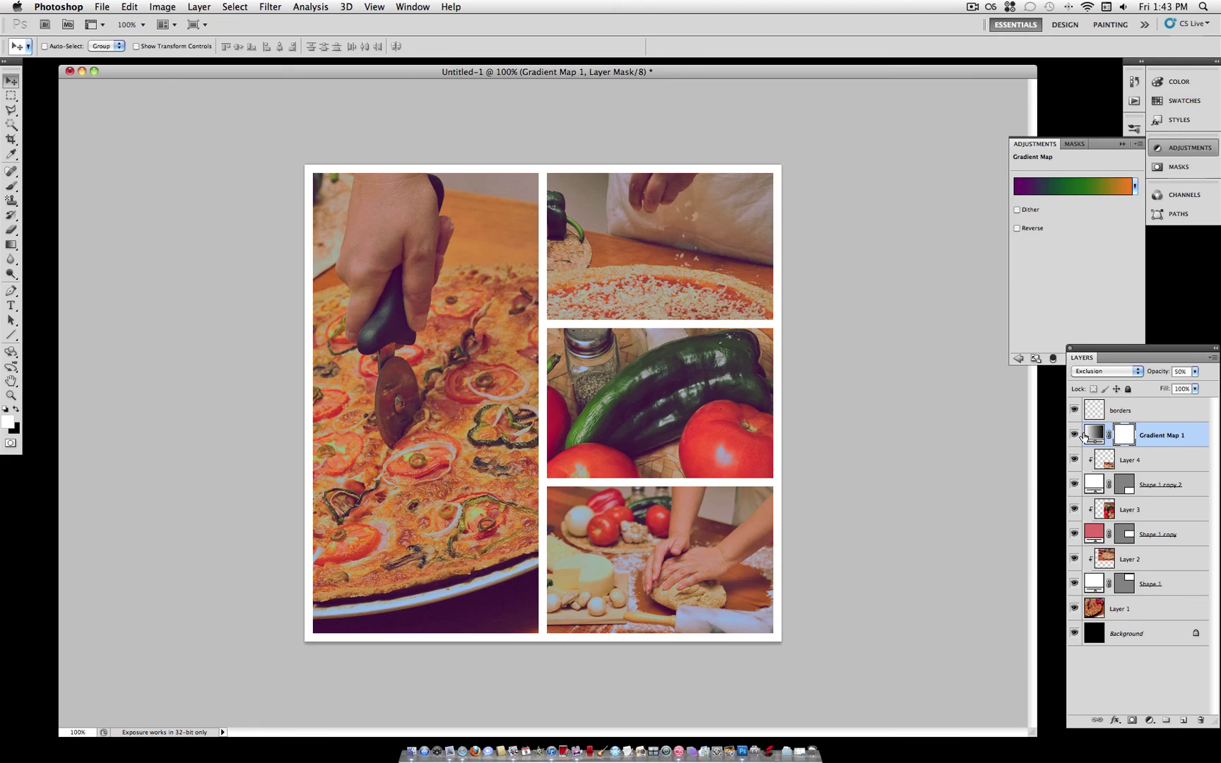